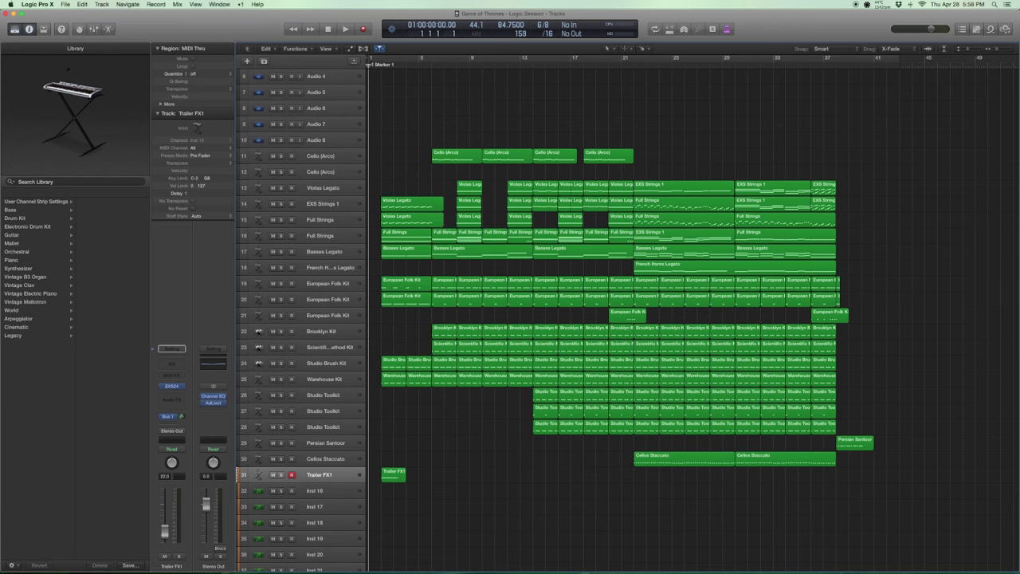
# - Play the Game of Thrones arrangement from bar 1 through to its end
pyautogui.press('space')
pyautogui.press('space')
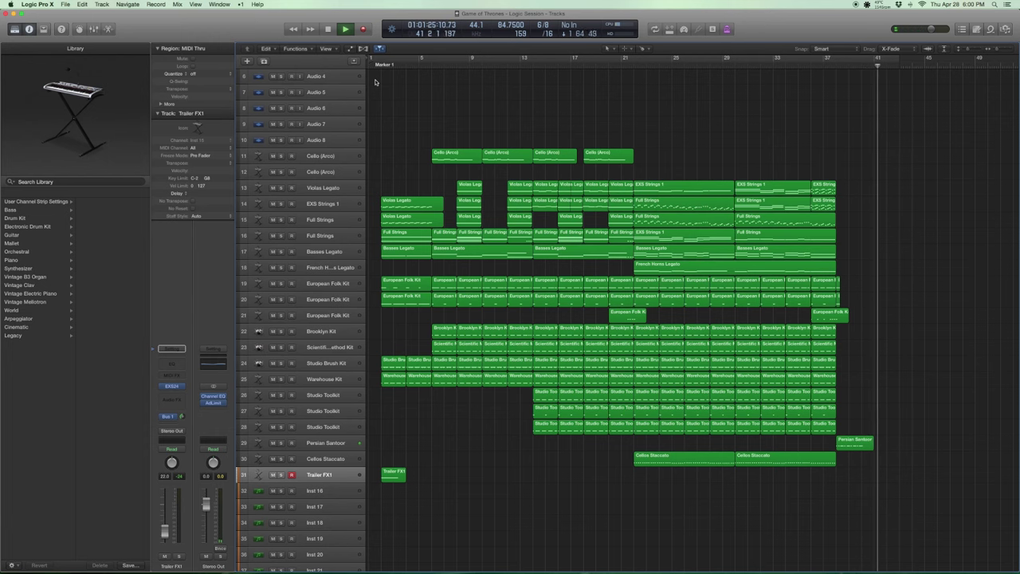
# - Mute both video soundtrack reference regions on the top track using the Region inspector's Mute box
pyautogui.scroll(3, 523, 148)
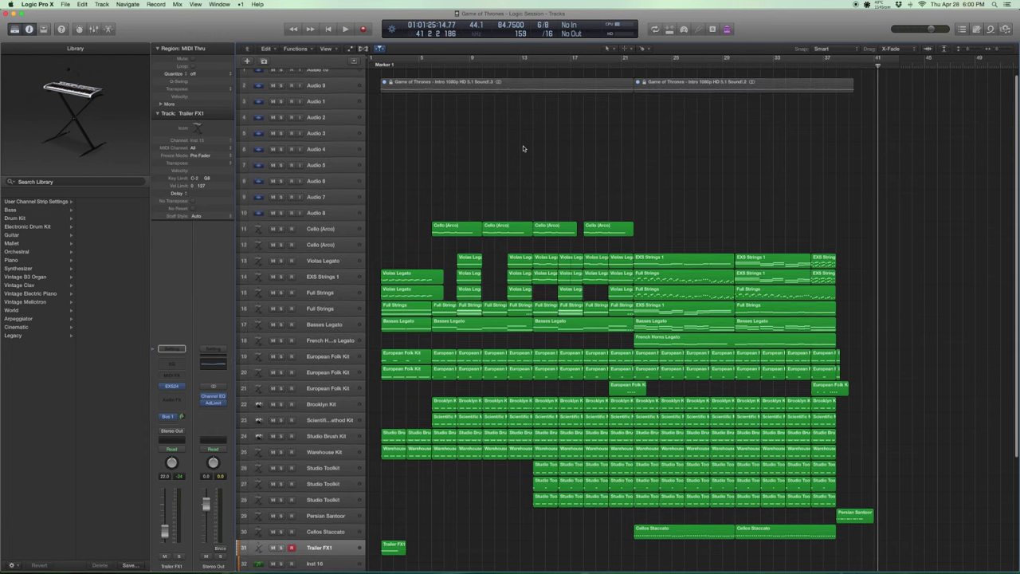
pyautogui.scroll(-1, 524, 148)
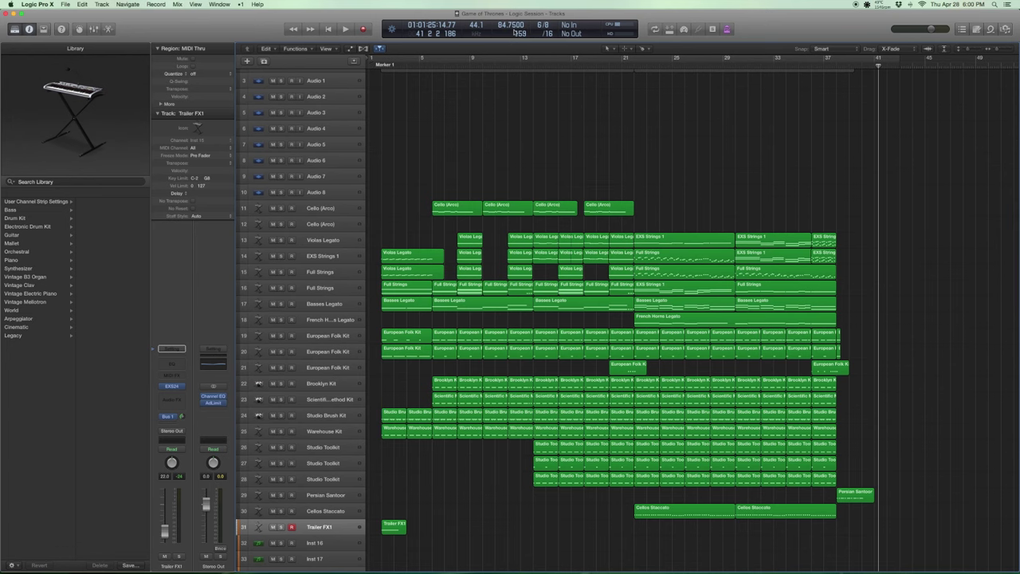
pyautogui.scroll(1, 534, 80)
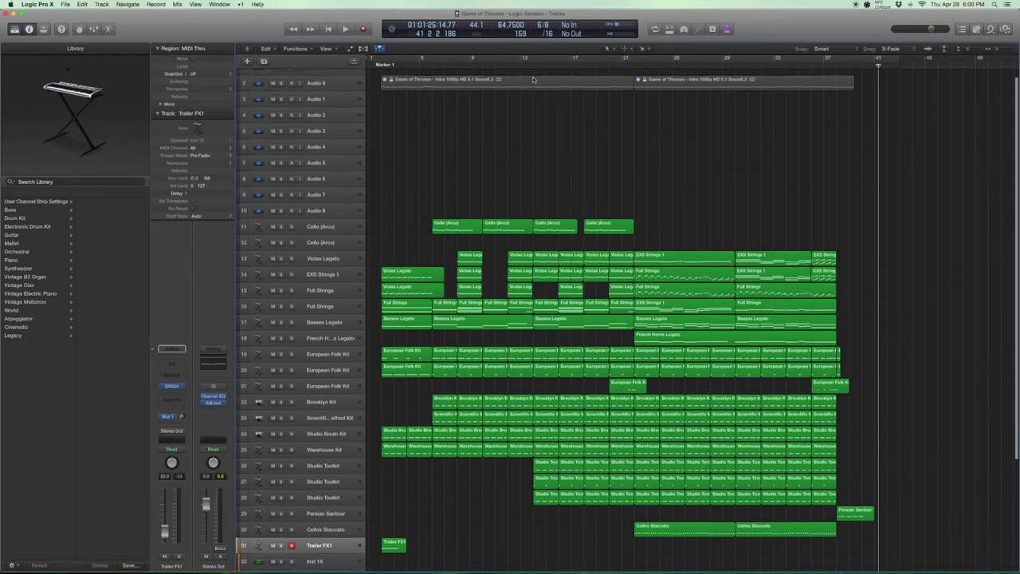
pyautogui.moveTo(690, 114); pyautogui.dragTo(402, 92)
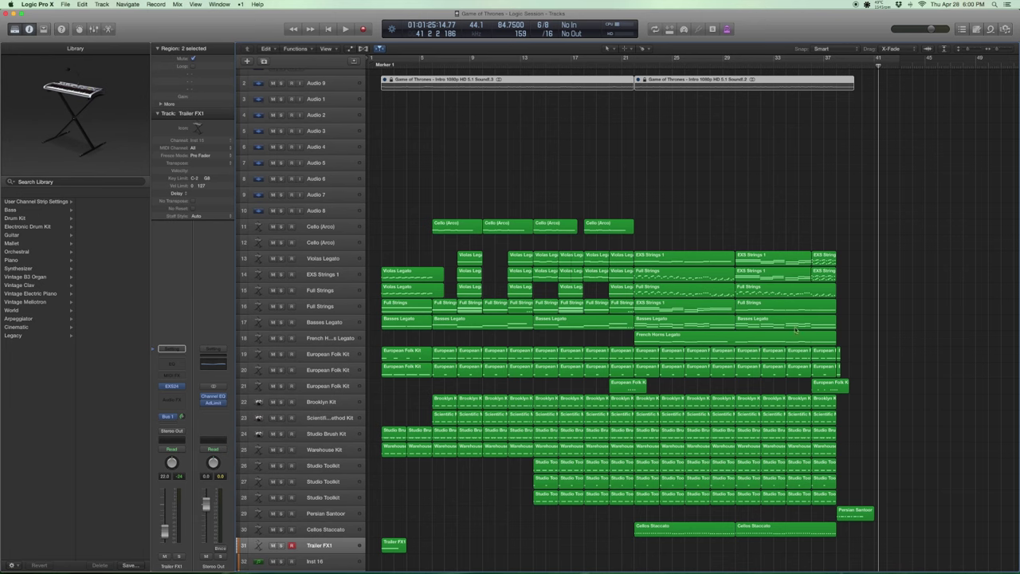
pyautogui.scroll(-1, 612, 183)
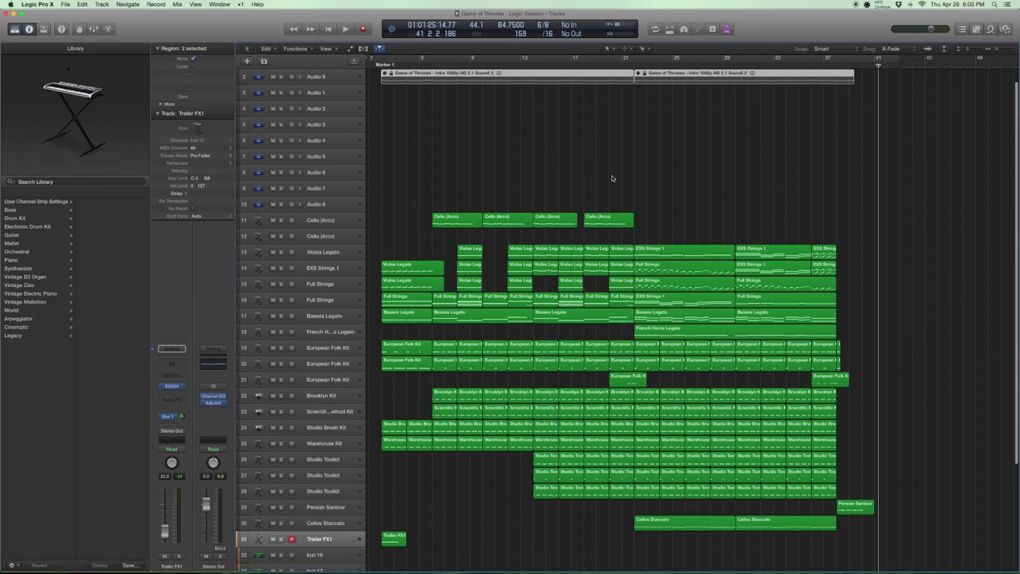
pyautogui.scroll(-6, 669, 97)
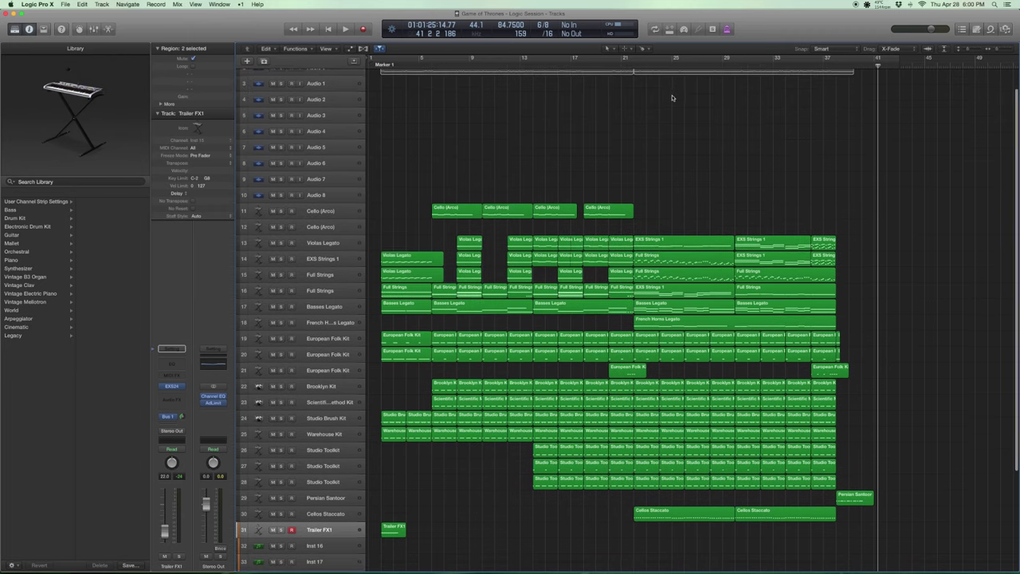
pyautogui.scroll(-10, 502, 97)
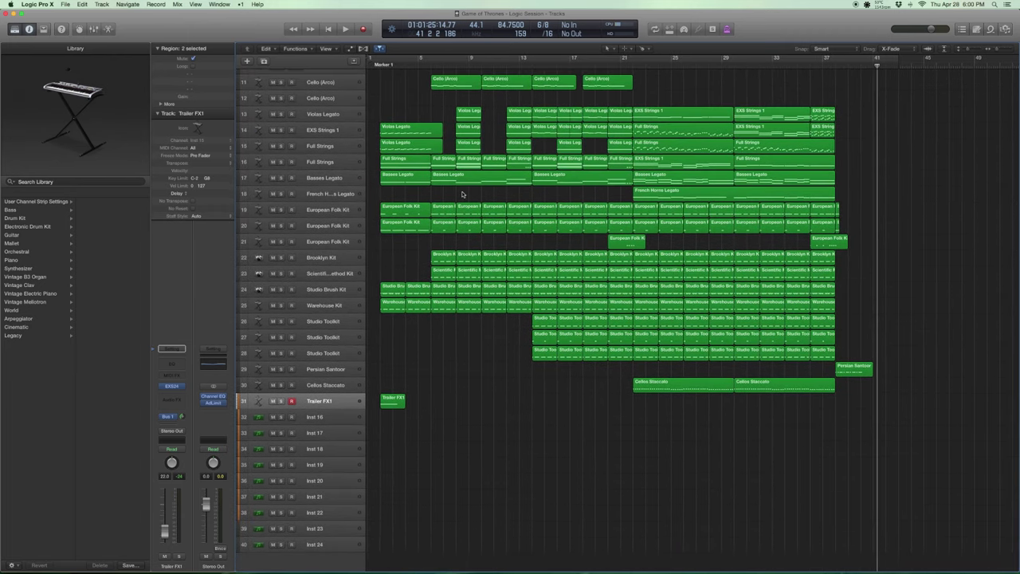
# - Select track 19 European Folk Kit and locate its patch under World > European in the Library
pyautogui.click(319, 211)
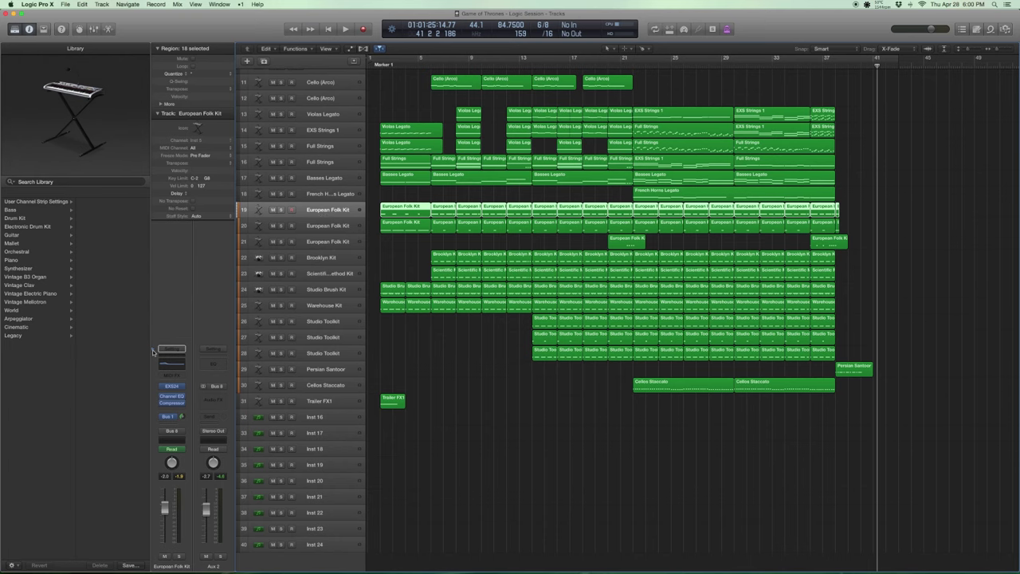
pyautogui.press('y')
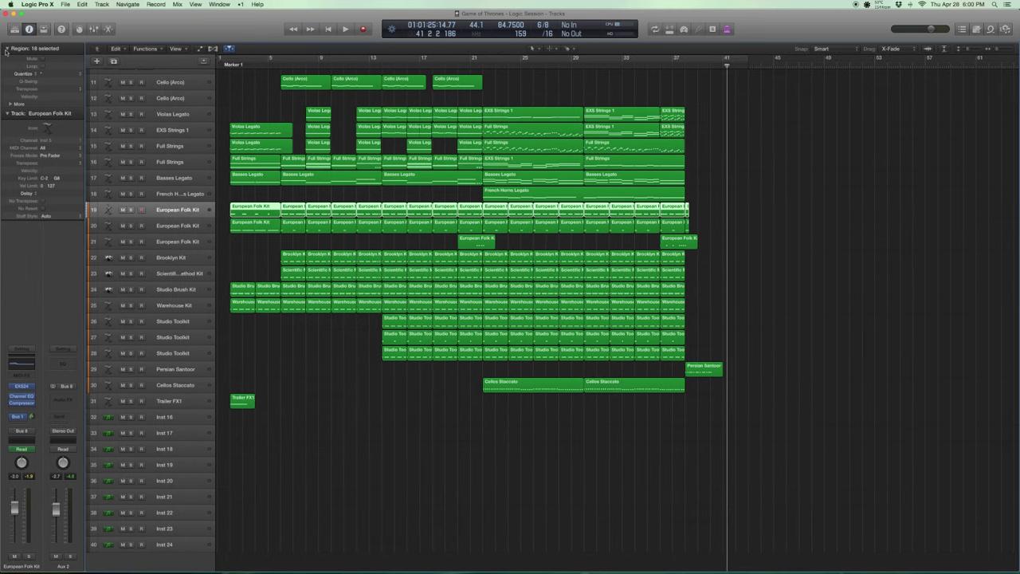
pyautogui.click(13, 30)
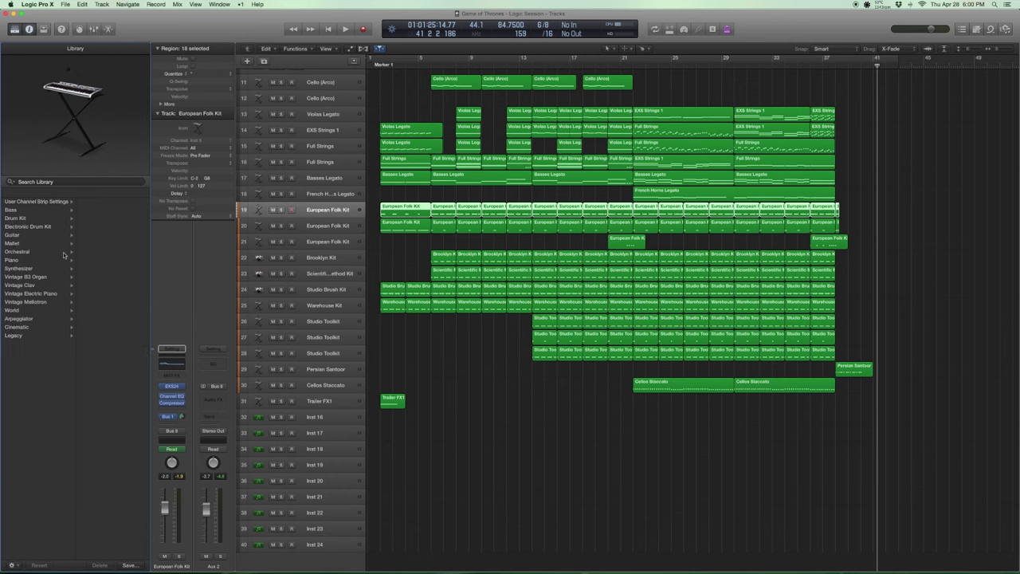
pyautogui.click(157, 387)
pyautogui.hscroll(-5, 79, 318)
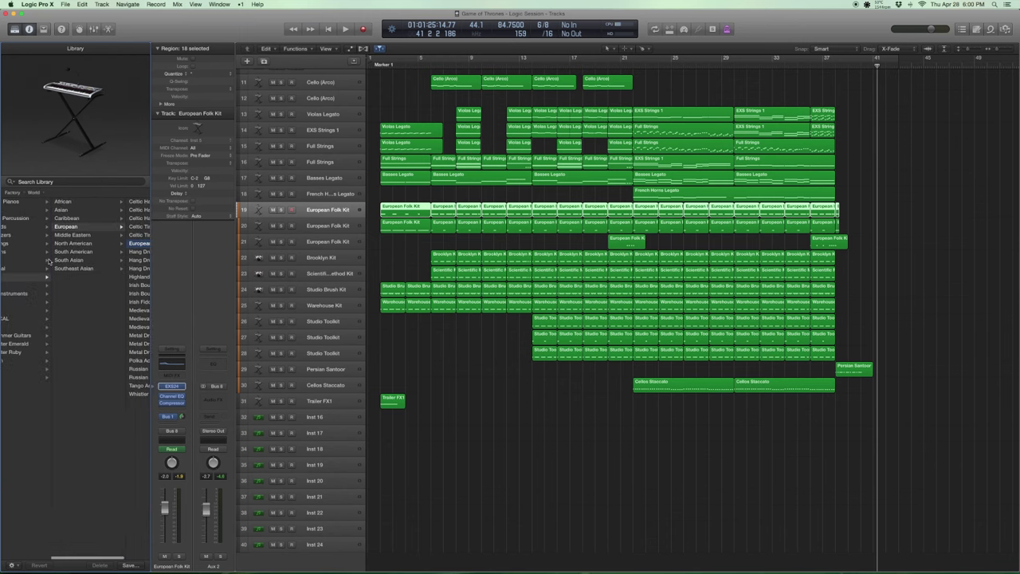
pyautogui.click(109, 229)
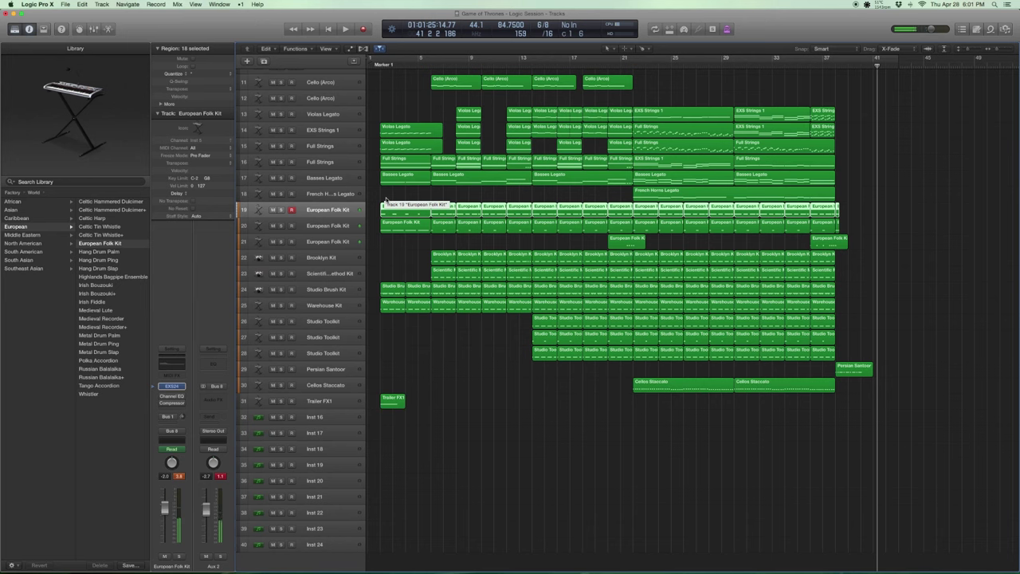
# - Solo the first European Folk Kit region, play from the song start, then select the next two regions
pyautogui.click(385, 195)
pyautogui.hotkey('ctrl', 's')
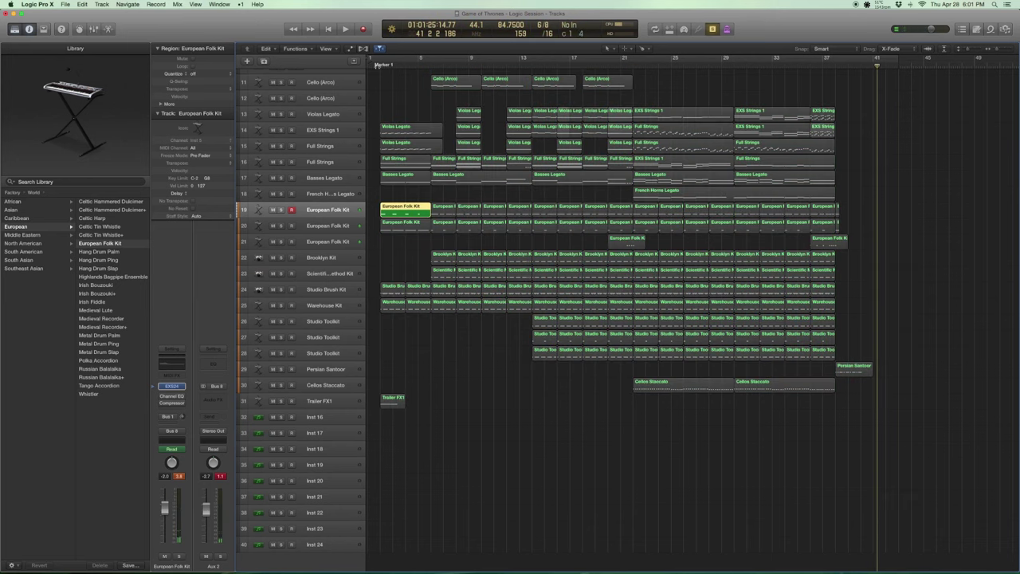
pyautogui.press('Return')
pyautogui.press('space')
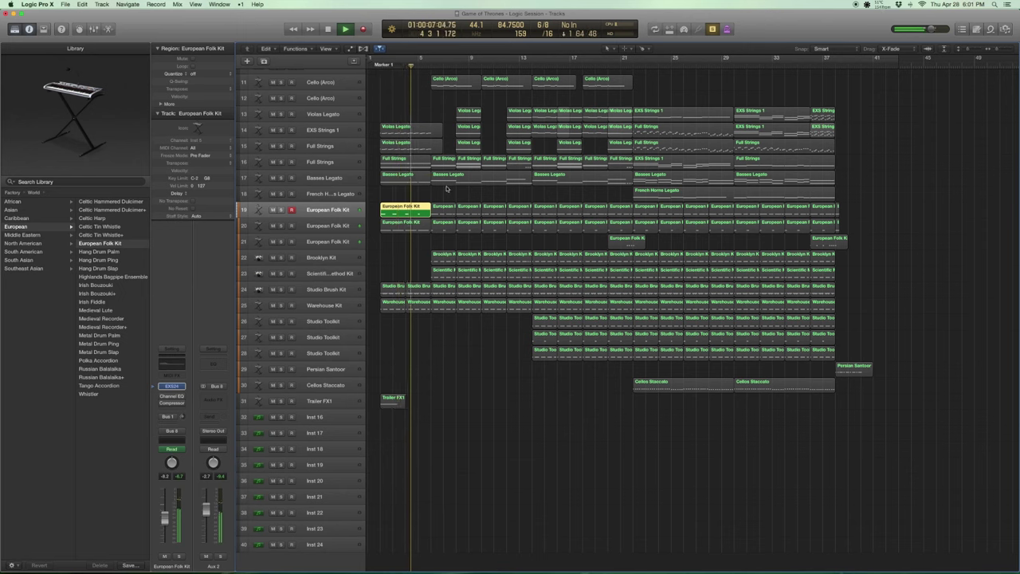
pyautogui.moveTo(447, 188); pyautogui.dragTo(475, 212)
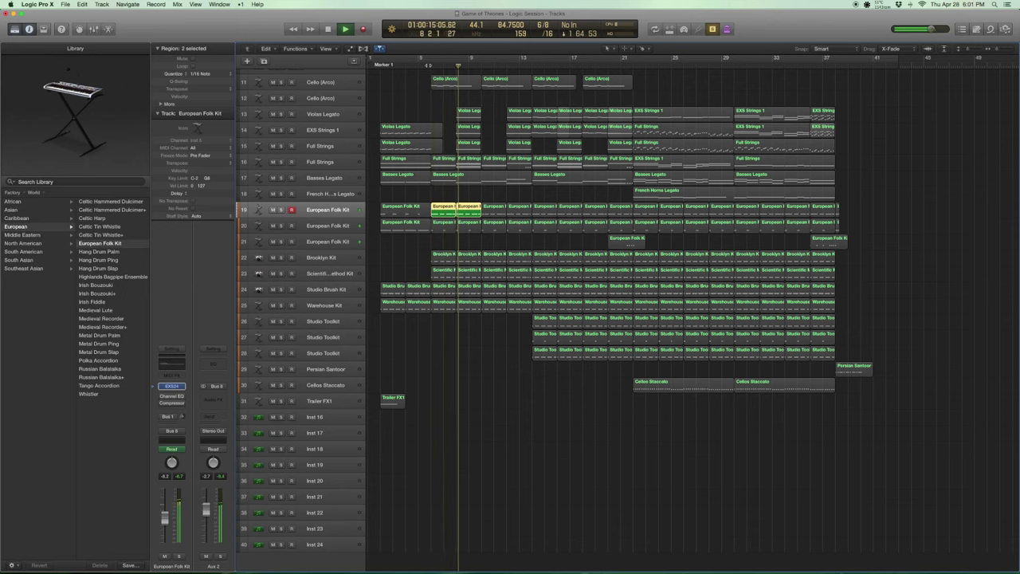
pyautogui.press('space')
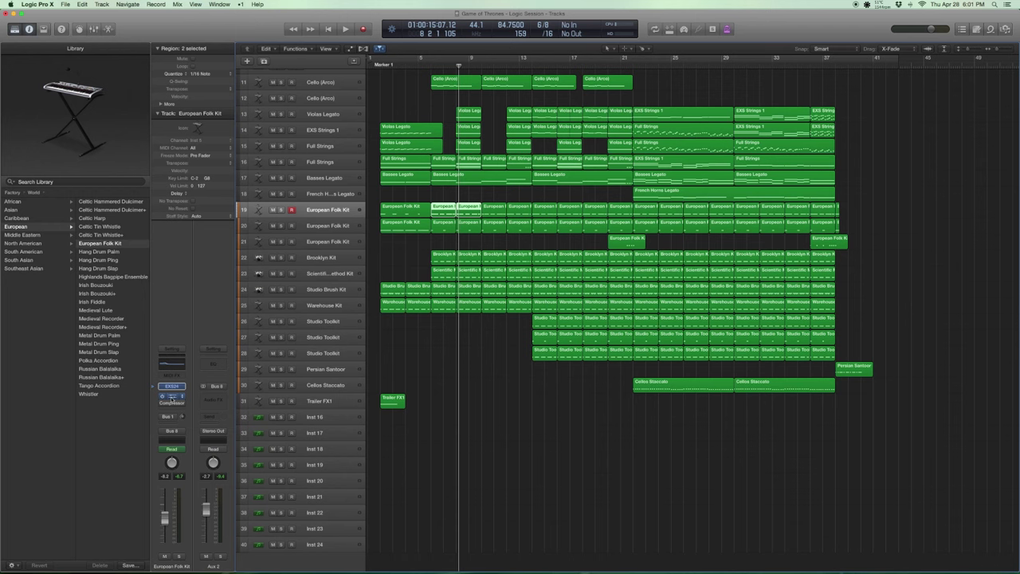
pyautogui.click(172, 395)
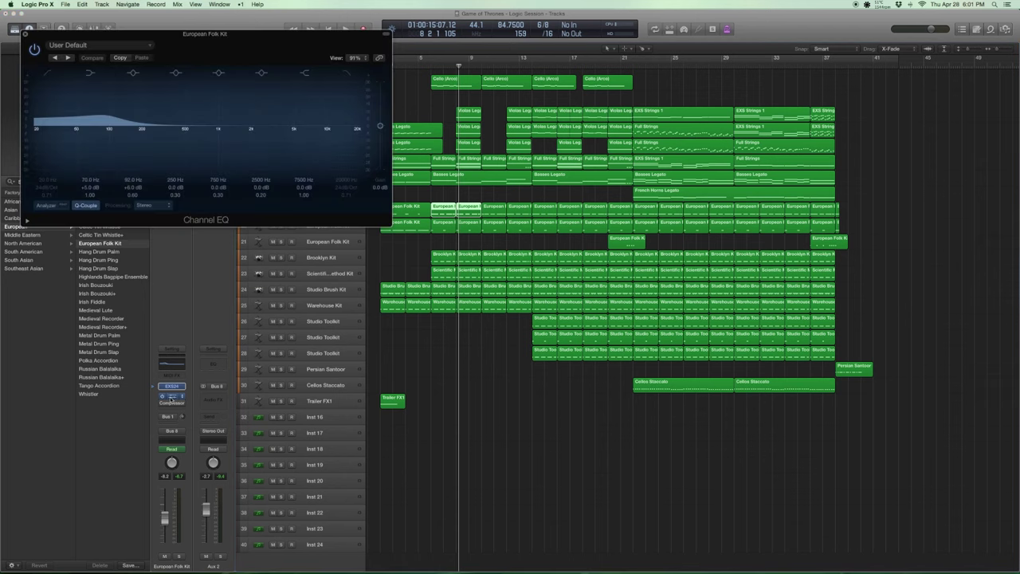
pyautogui.click(26, 35)
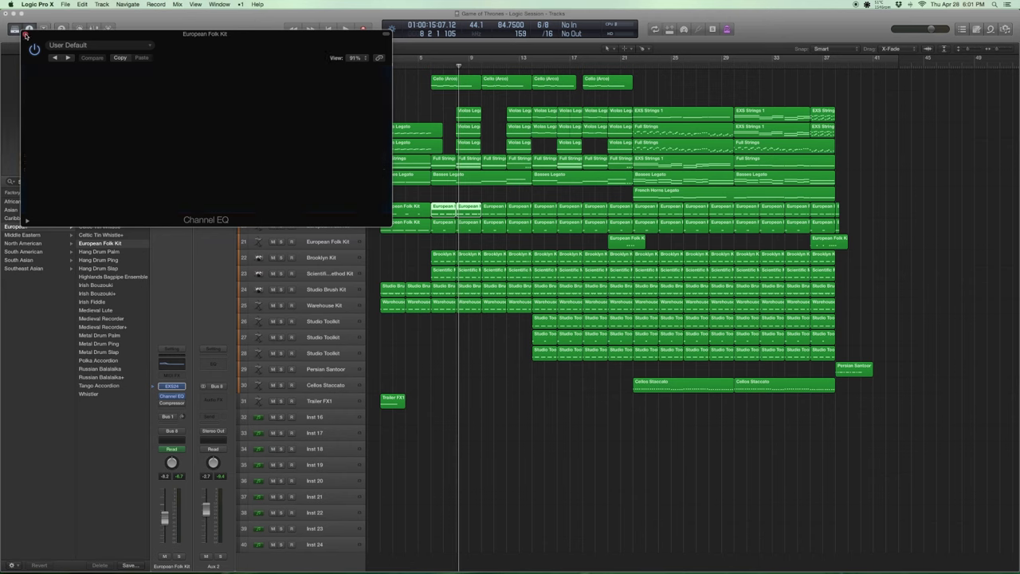
pyautogui.click(168, 404)
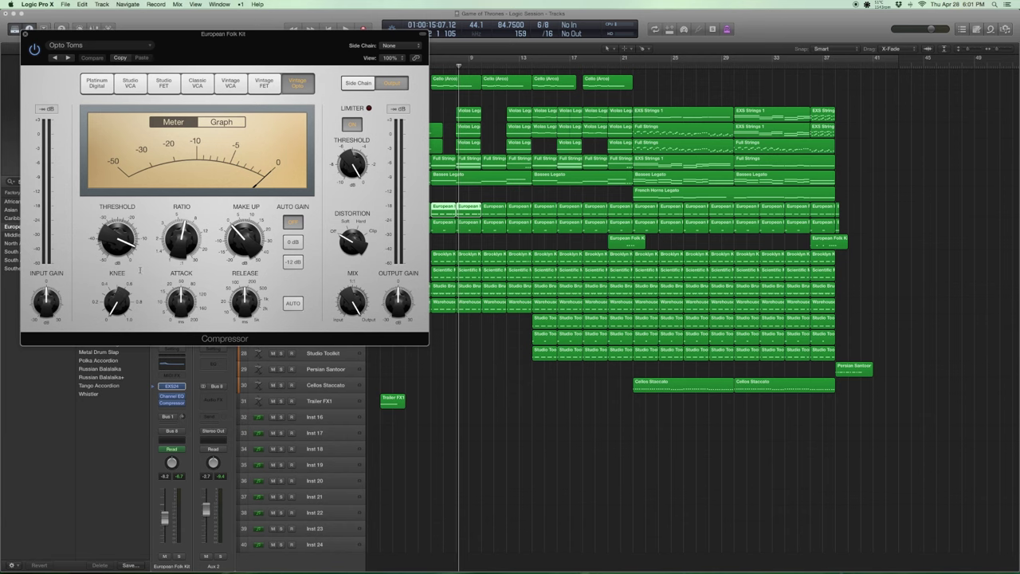
pyautogui.moveTo(125, 244)
pyautogui.click(24, 35)
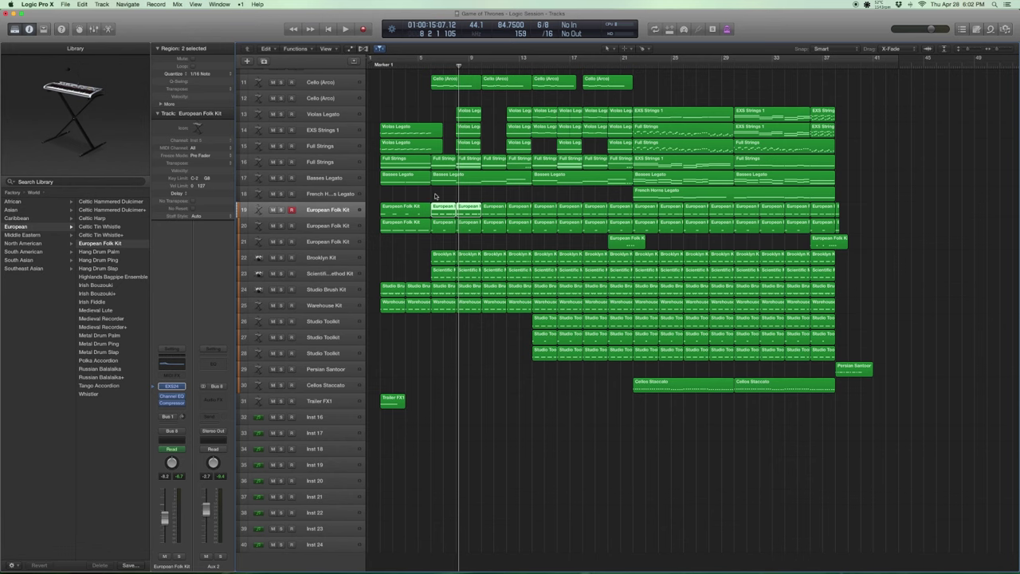
# - Solo the two selected folk kit regions and play them from just before their start
pyautogui.hotkey('ctrl', 's')
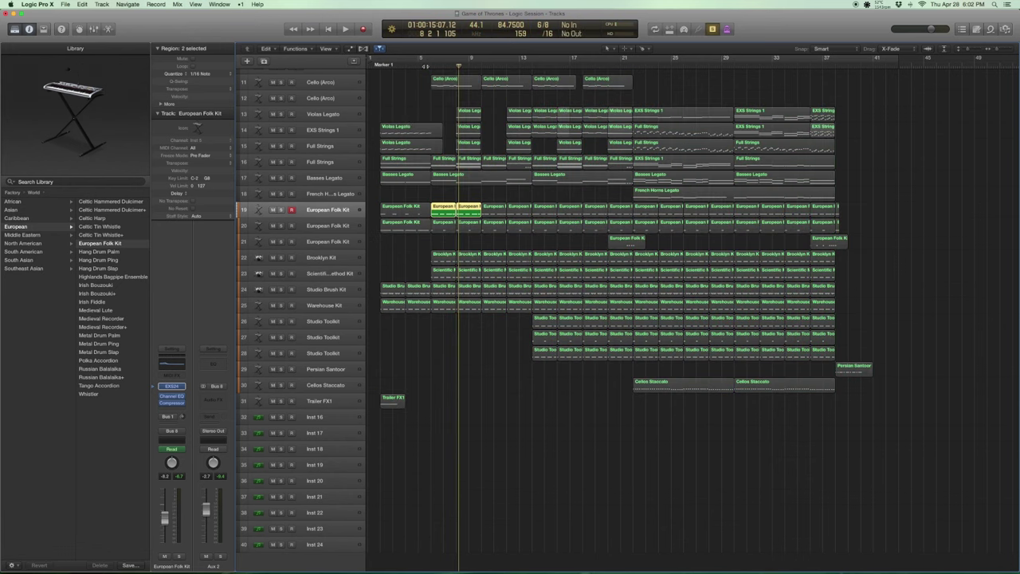
pyautogui.doubleClick(425, 66)
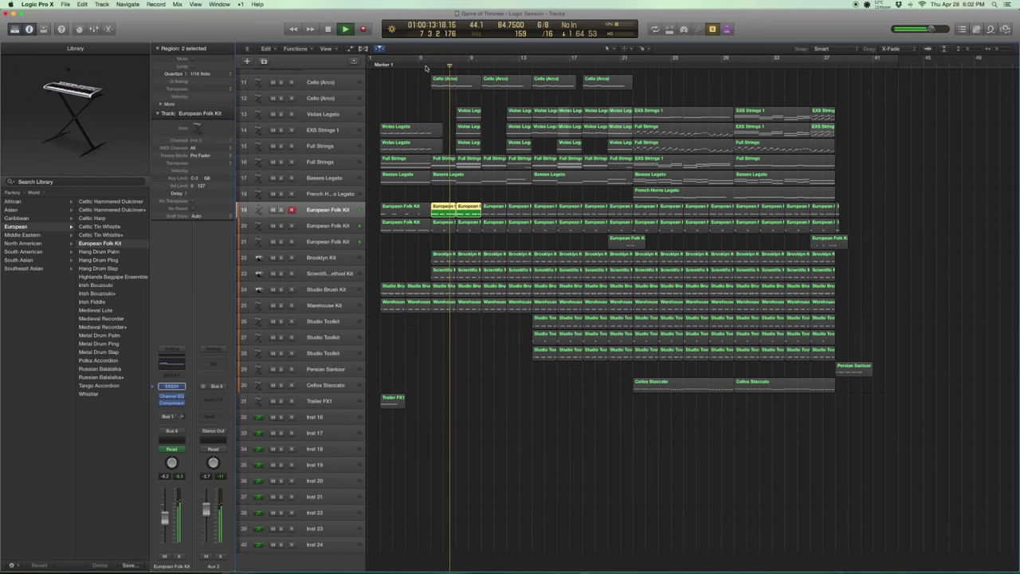
pyautogui.press('space')
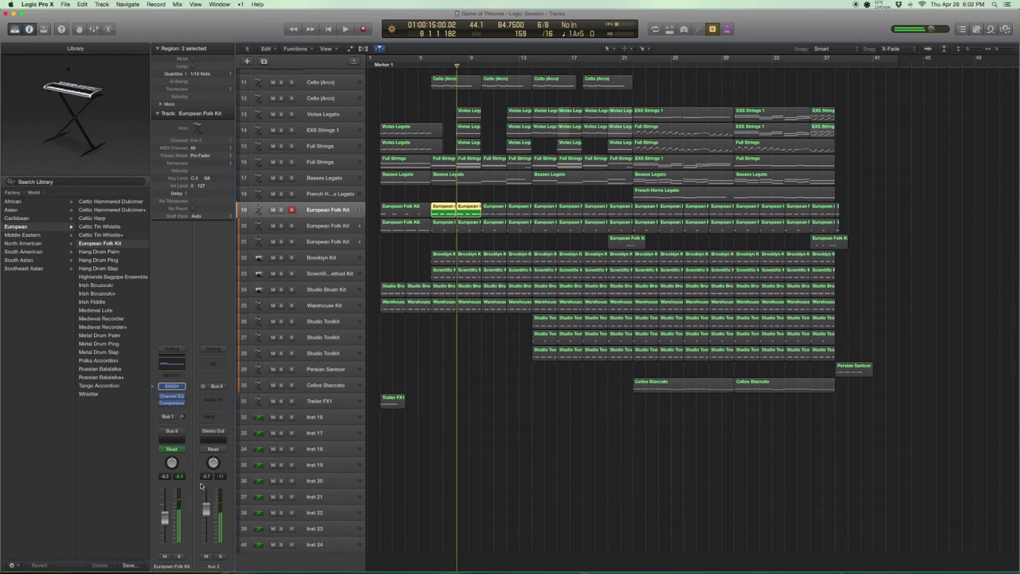
# - Adjust the folk kit's Bus 1 reverb send and open Aux 1's Space Designer presets
pyautogui.moveTo(167, 416)
pyautogui.moveTo(163, 417); pyautogui.dragTo(164, 419)
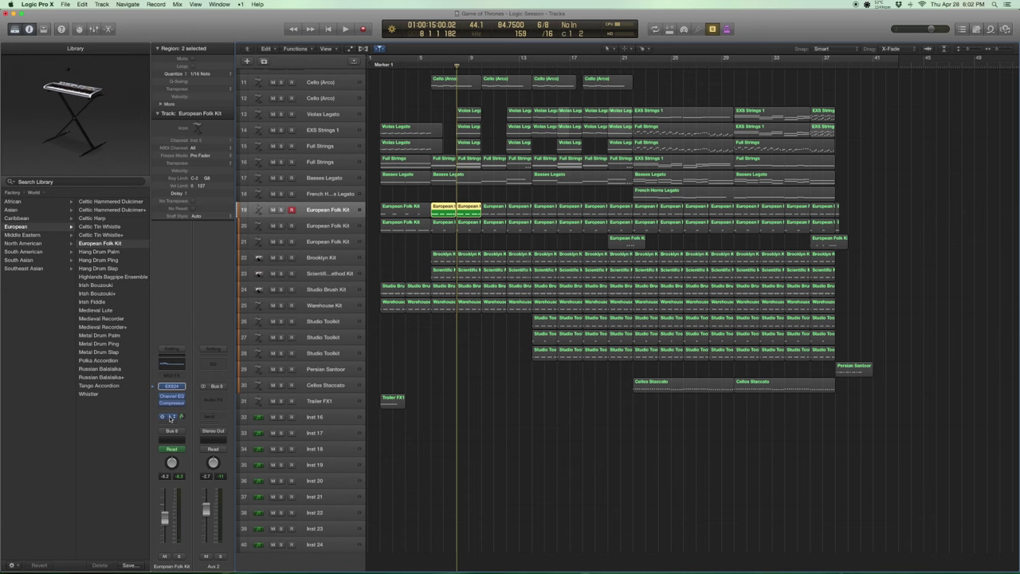
pyautogui.click(163, 418)
pyautogui.click(167, 418)
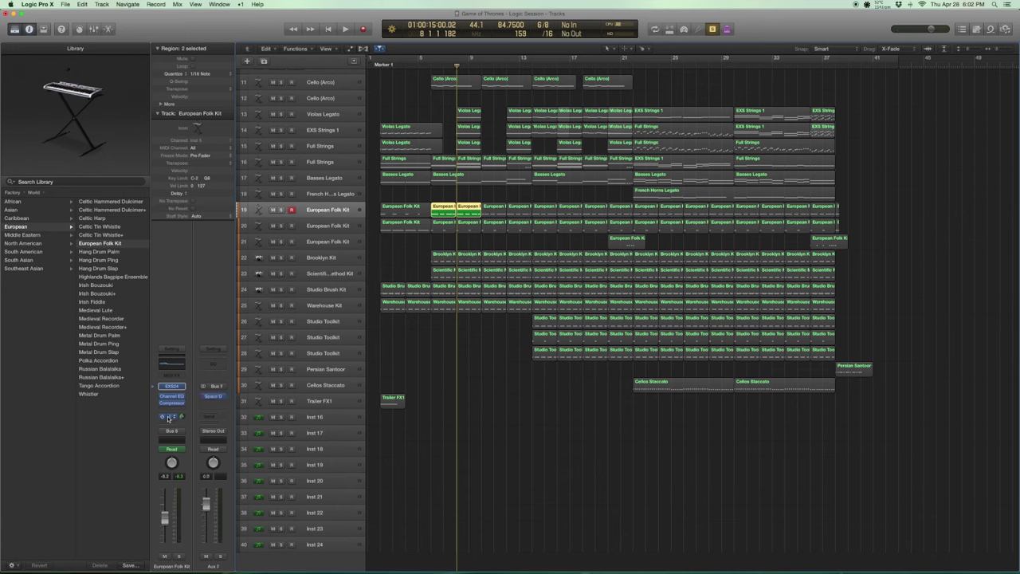
pyautogui.click(213, 397)
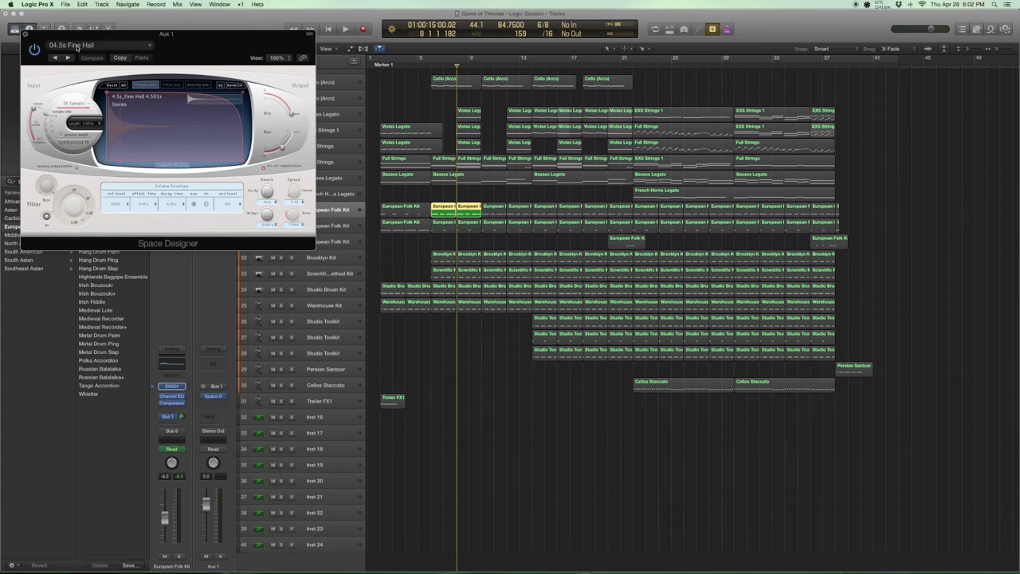
pyautogui.click(76, 45)
# - Close the reverb preset list and plugin window, and return the playhead to bar 6
pyautogui.moveTo(85, 188)
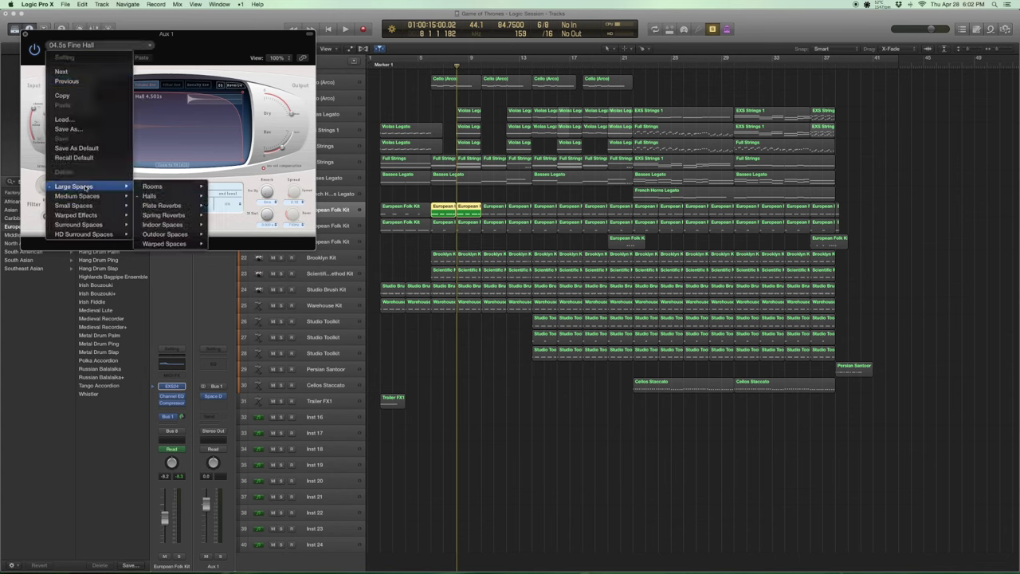
pyautogui.moveTo(176, 196)
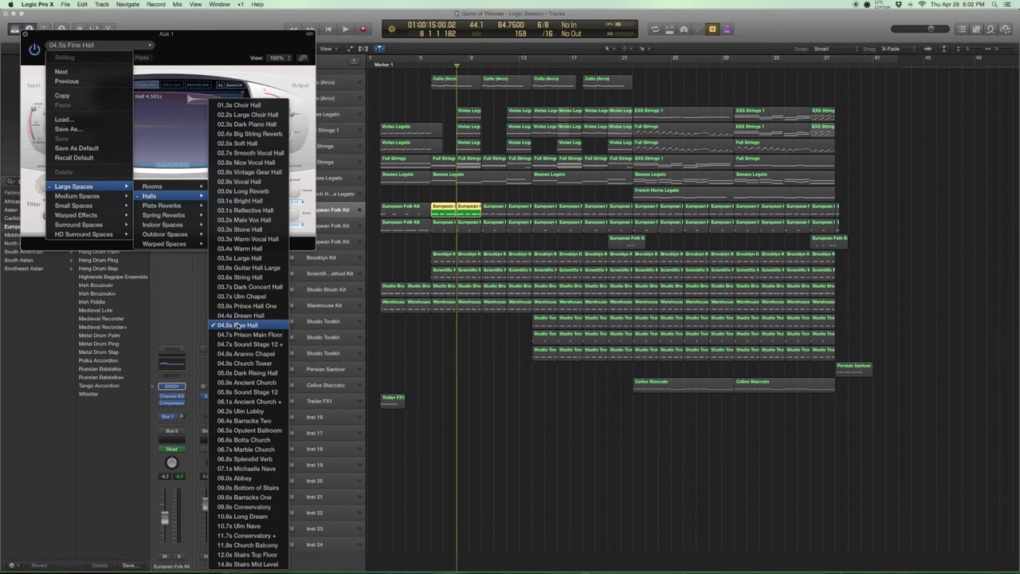
pyautogui.click(27, 35)
pyautogui.click(27, 35)
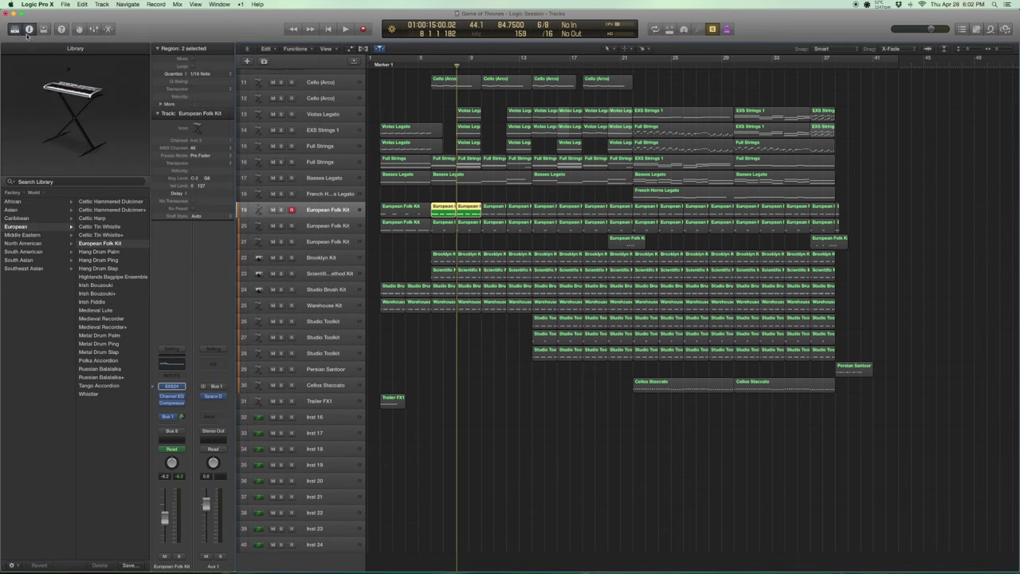
pyautogui.click(428, 65)
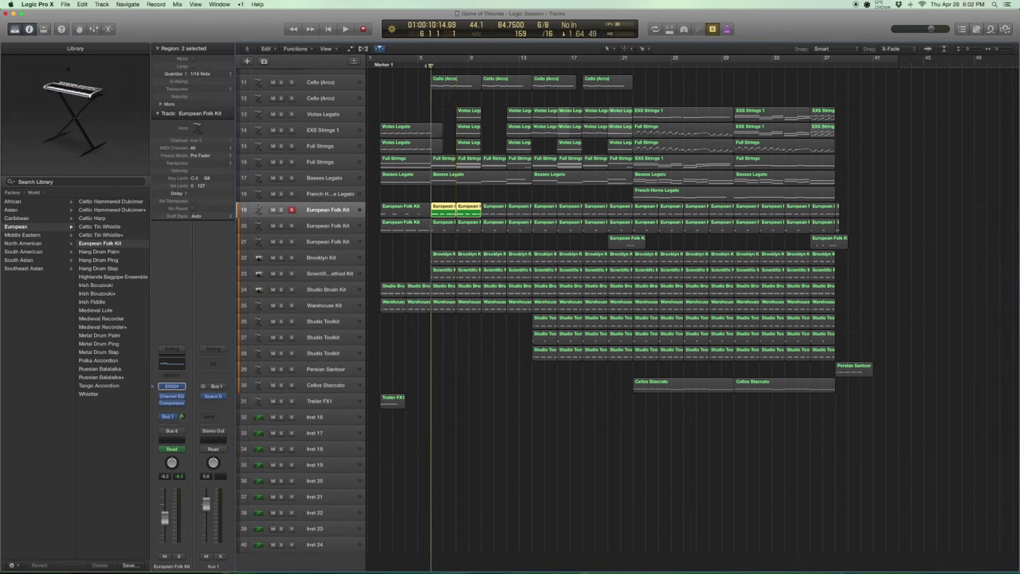
# - Play from bar 6, then audition track 20's first three European Folk Kit regions
pyautogui.press('space')
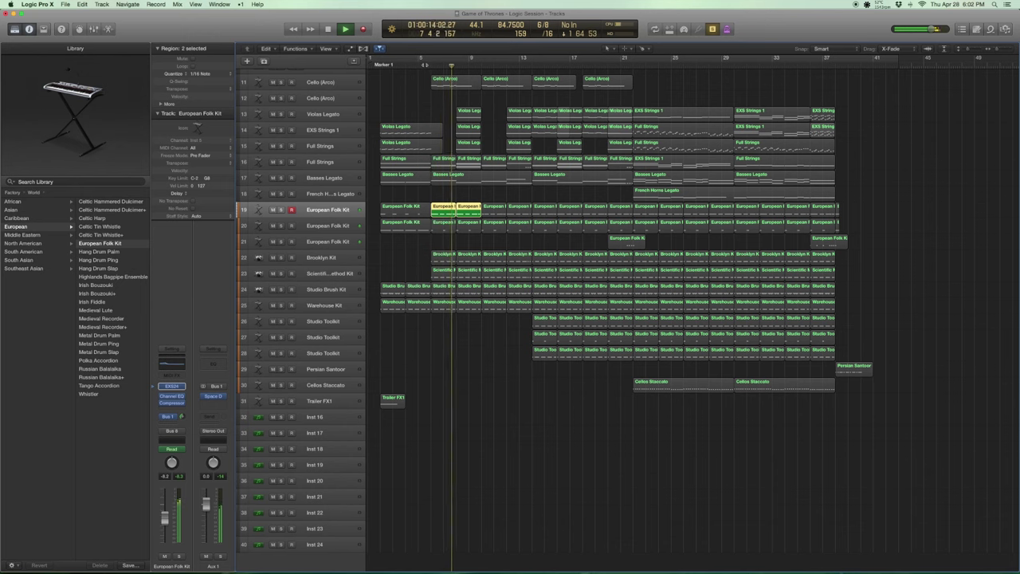
pyautogui.press('space')
pyautogui.click(341, 226)
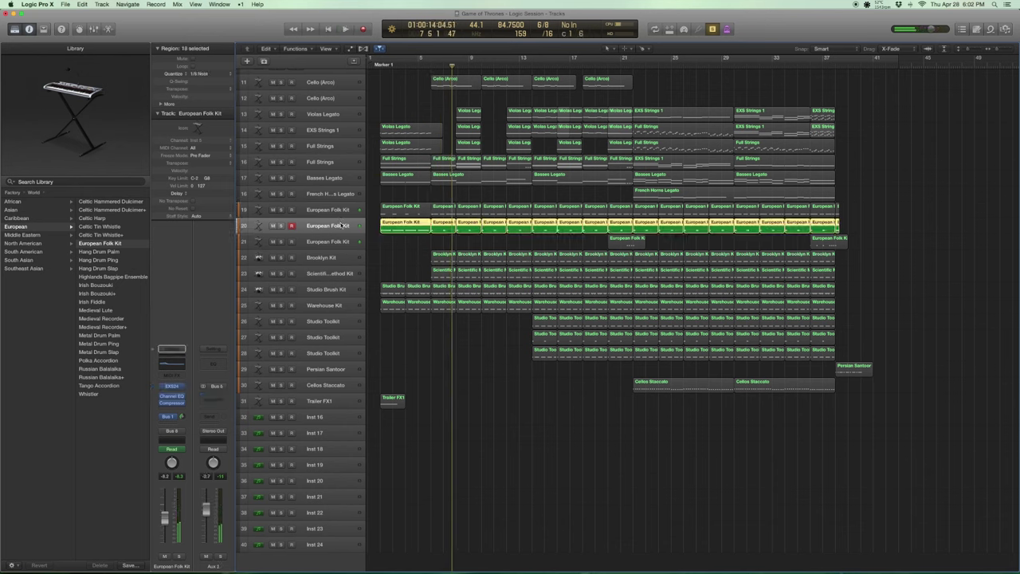
pyautogui.moveTo(471, 242); pyautogui.dragTo(423, 227)
pyautogui.press('space')
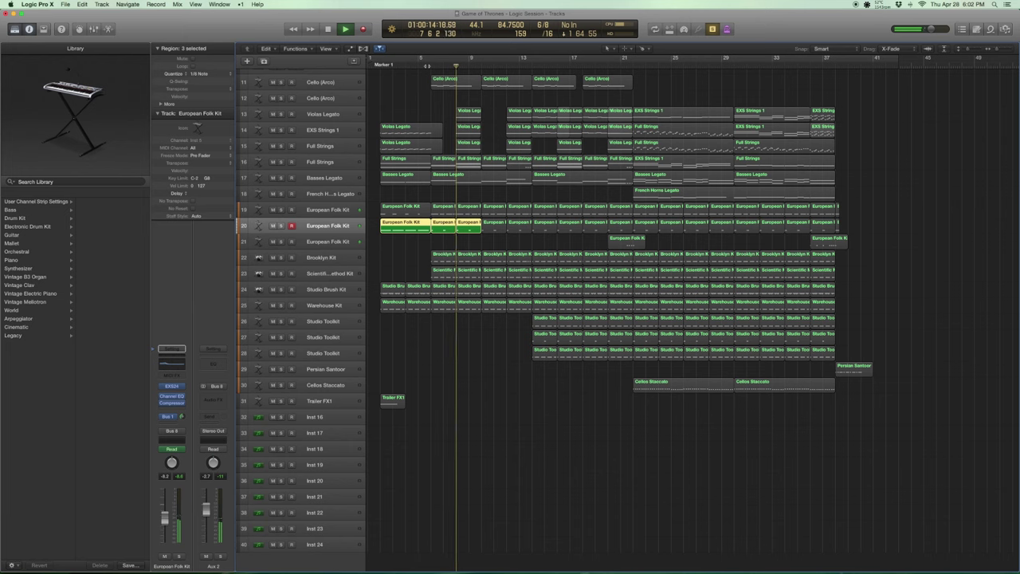
pyautogui.press('space')
# - Select and play the first three regions on tracks 19 and 20 together
pyautogui.click(335, 209)
pyautogui.click(335, 226)
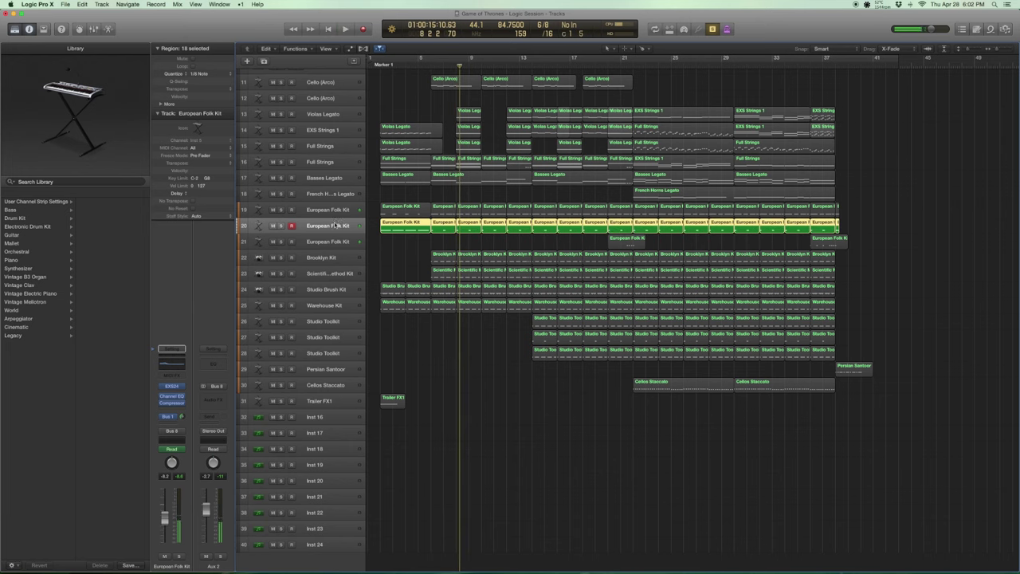
pyautogui.moveTo(469, 241); pyautogui.dragTo(392, 206)
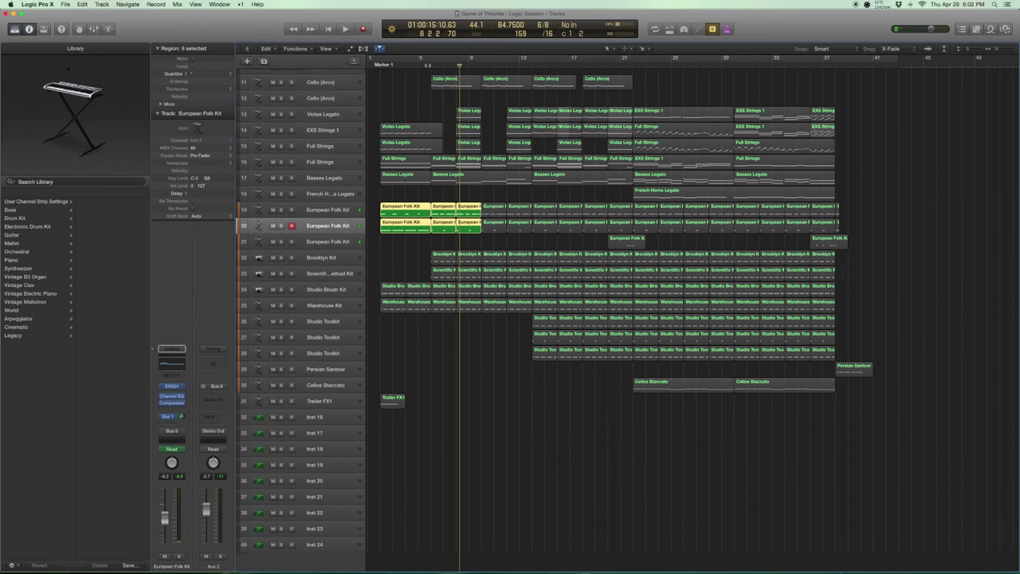
pyautogui.press('space')
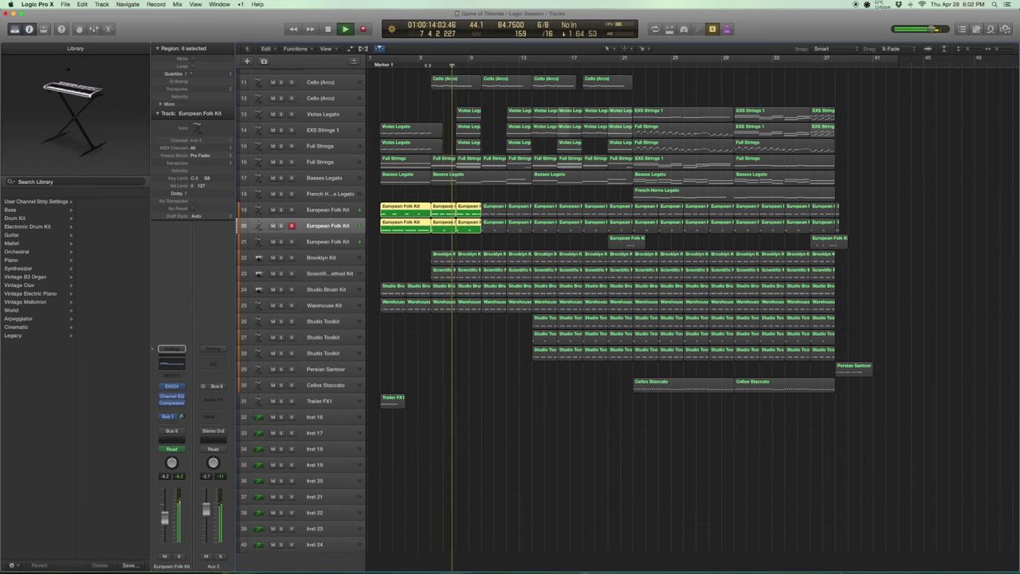
pyautogui.press('space')
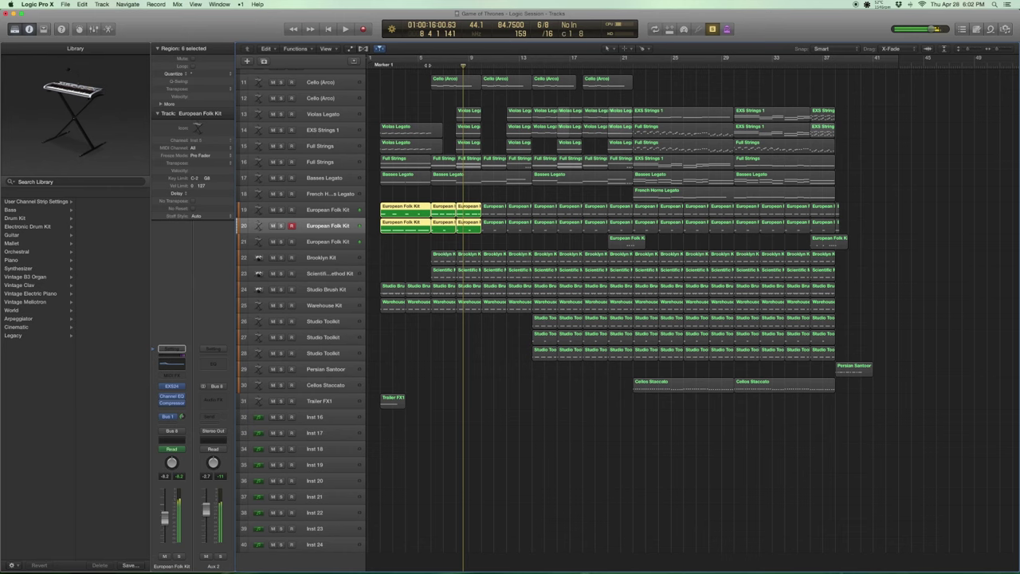
# - Turn solo off and select the opening Brooklyn Kit and Scientific Method Kit regions
pyautogui.hotkey('ctrl', 's')
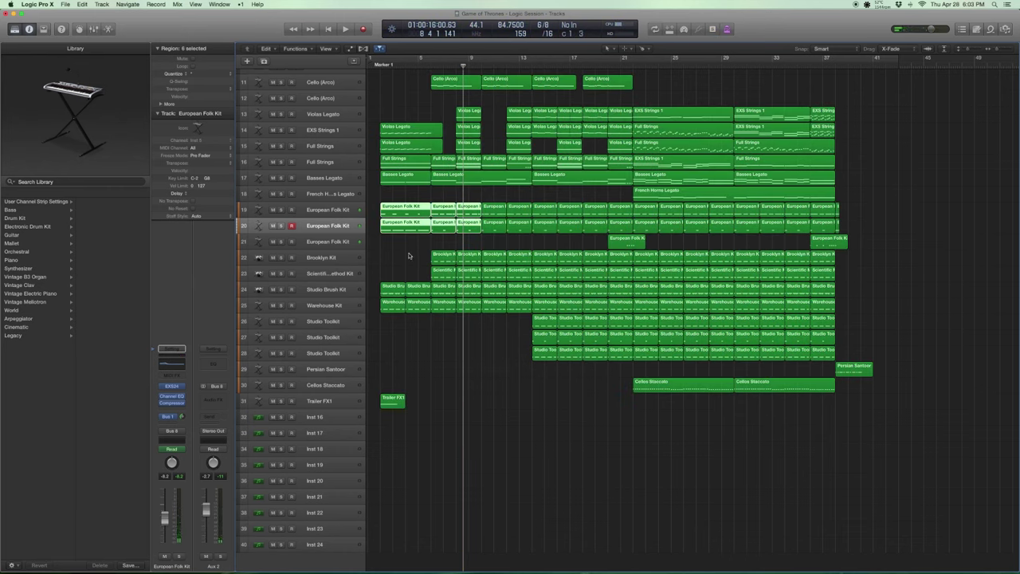
pyautogui.moveTo(408, 255); pyautogui.dragTo(476, 279)
pyautogui.click(344, 257)
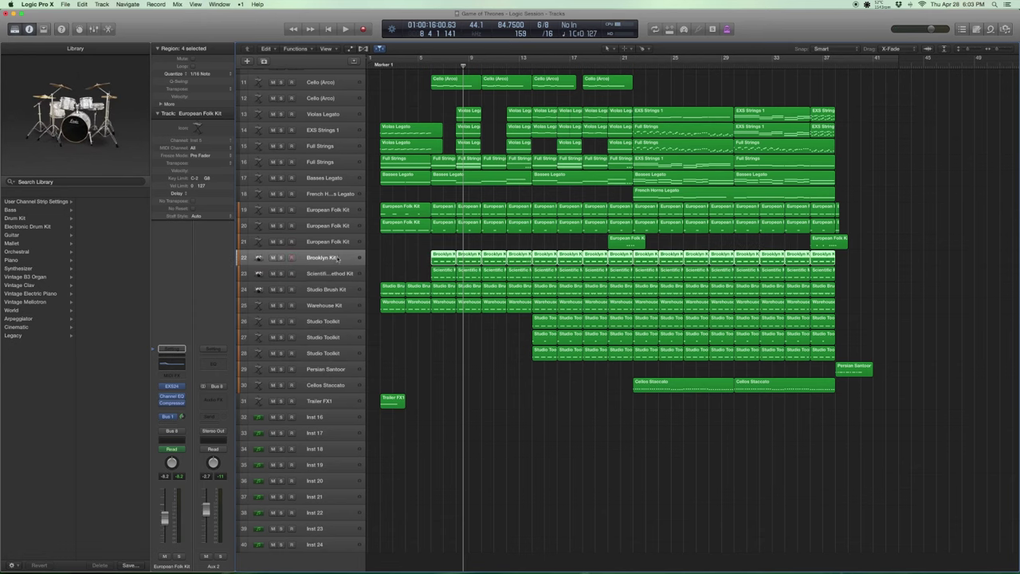
# - View the Brooklyn Kit patch among the drum kits, then select the Scientific Method Kit track
pyautogui.click(157, 386)
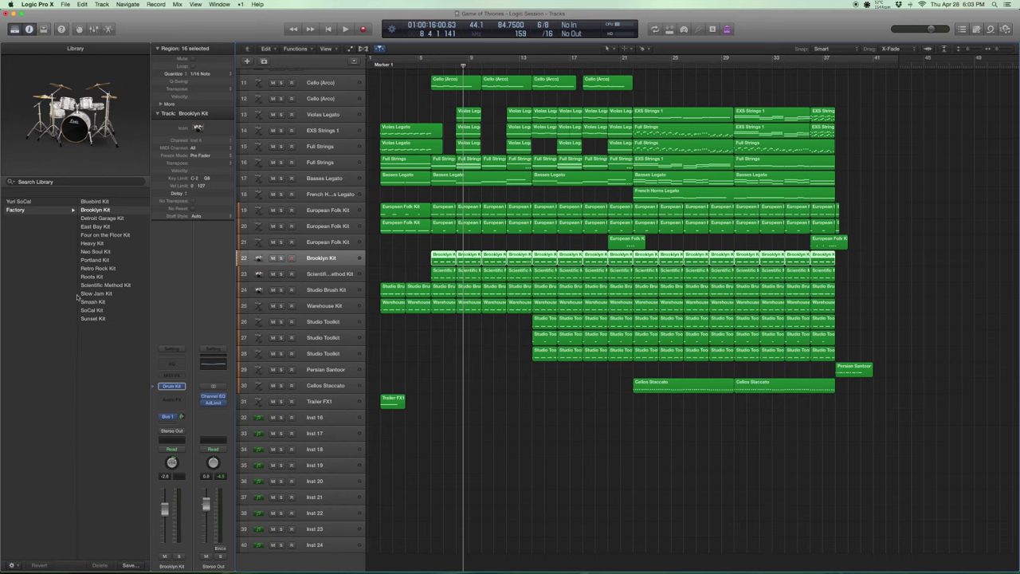
pyautogui.hscroll(1, 97, 216)
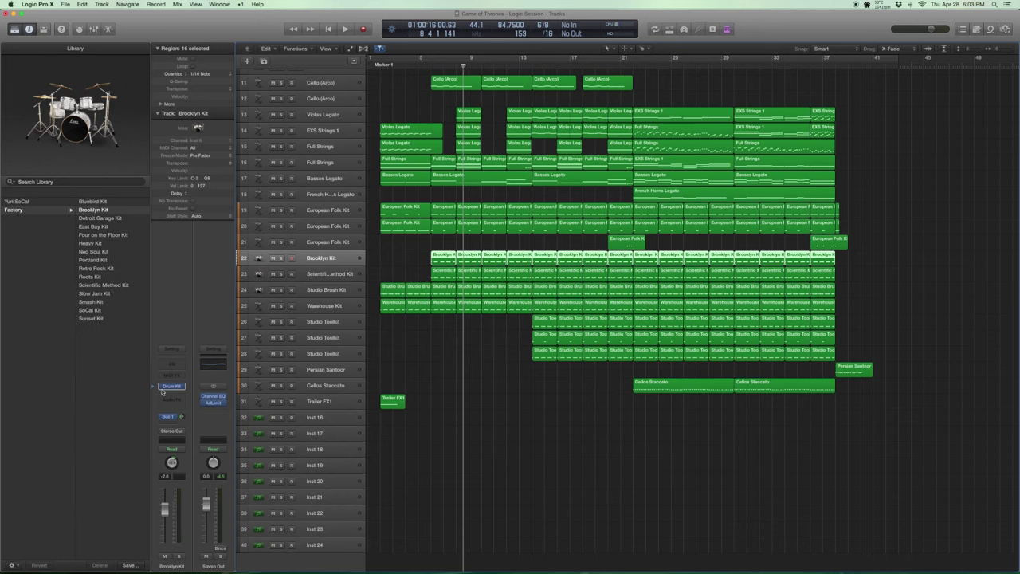
pyautogui.moveTo(168, 390)
pyautogui.click(330, 274)
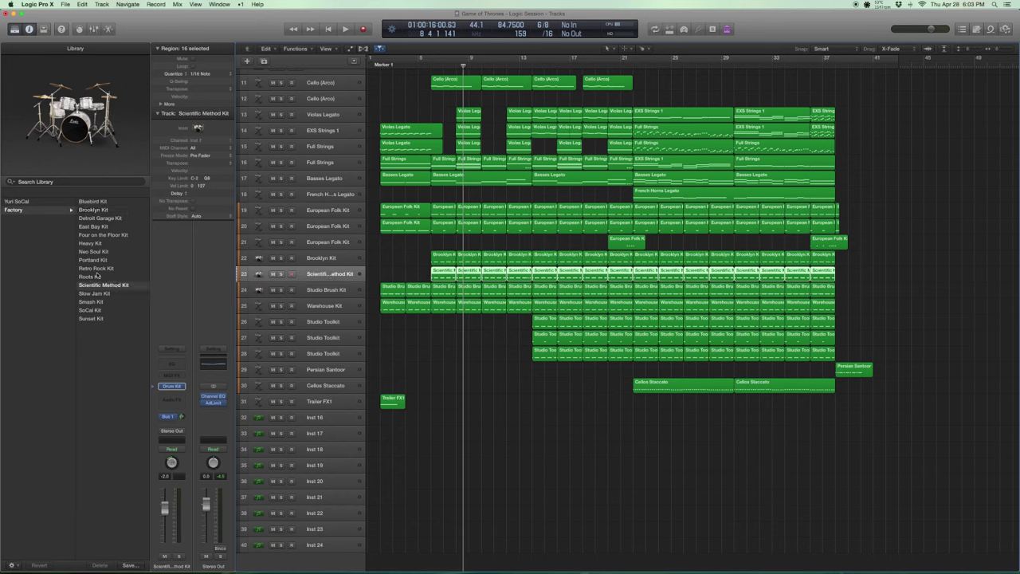
pyautogui.click(382, 264)
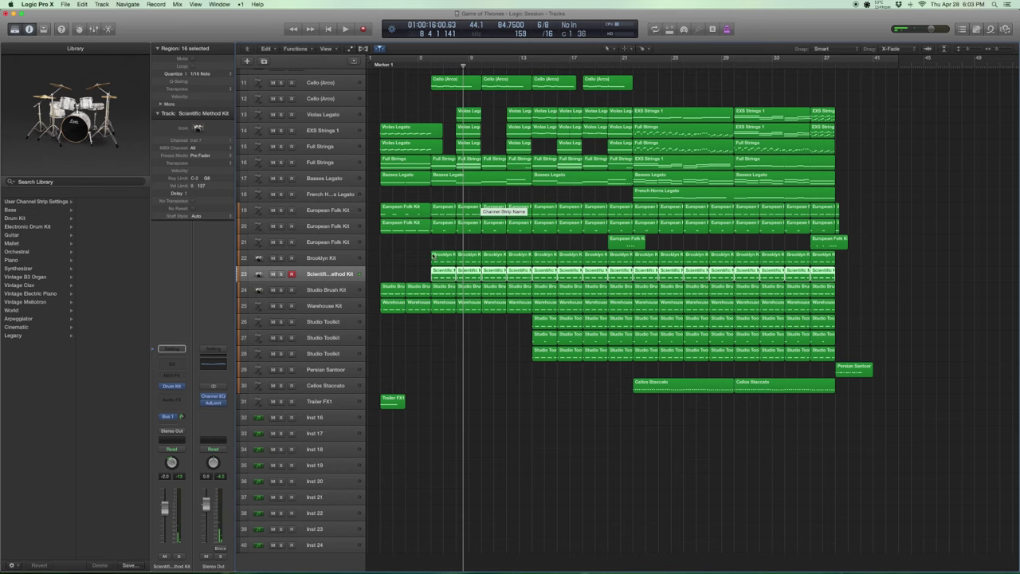
# - Solo the first two Brooklyn Kit and Scientific Method Kit regions and play them from bar 6
pyautogui.moveTo(421, 251); pyautogui.dragTo(467, 275)
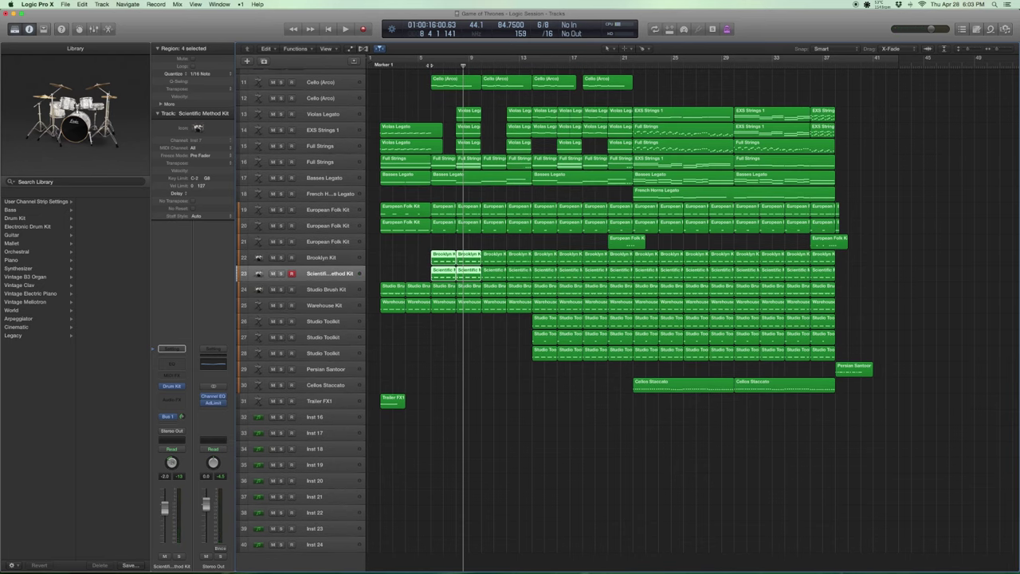
pyautogui.hotkey('ctrl', 's')
pyautogui.click(428, 65)
pyautogui.press('space')
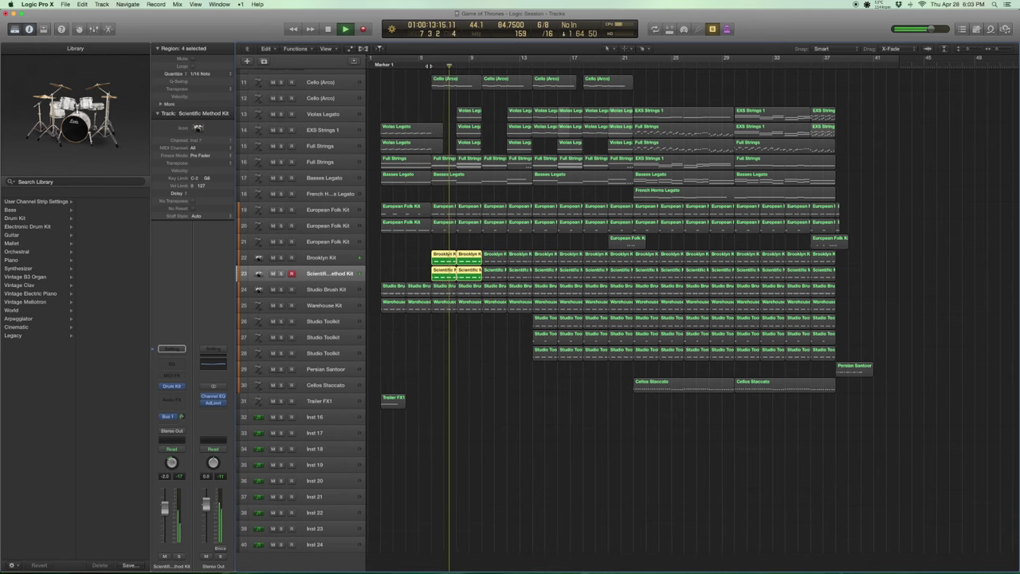
pyautogui.press('space')
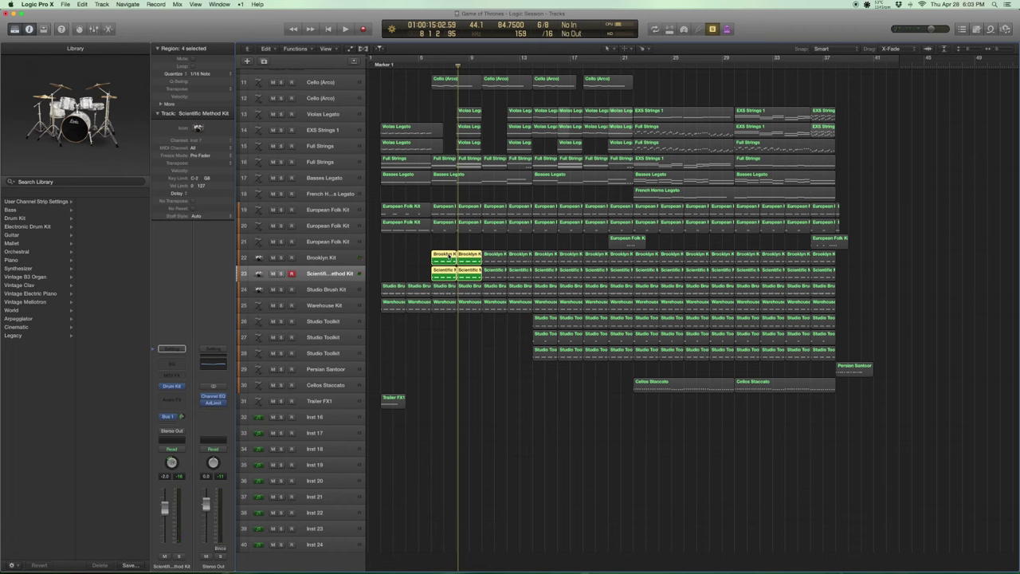
# - In the Piano Roll, apply Functions > MIDI Transform > Humanize with Velocity Rand. set to 10
pyautogui.doubleClick(451, 259)
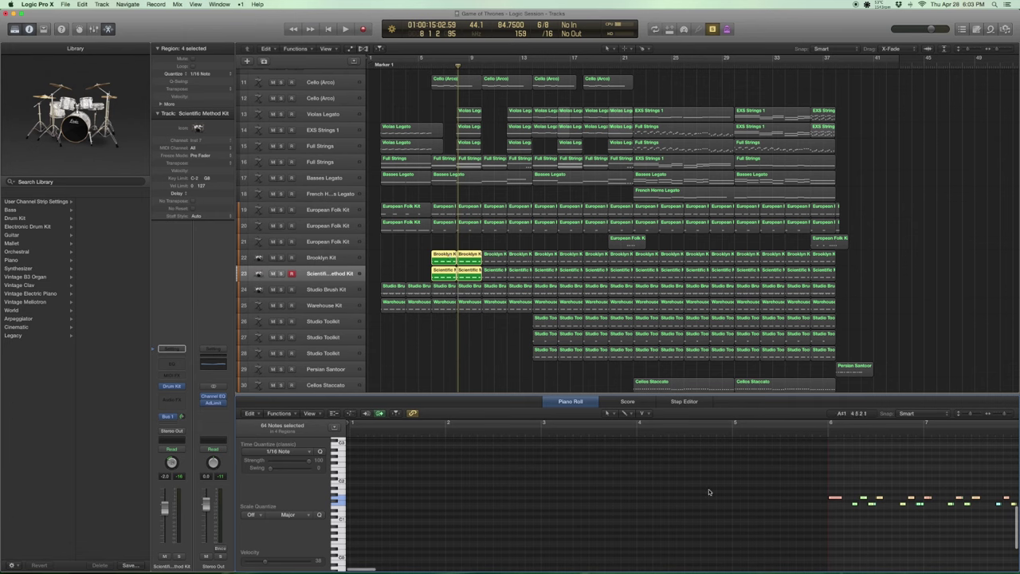
pyautogui.hscroll(5, 649, 499)
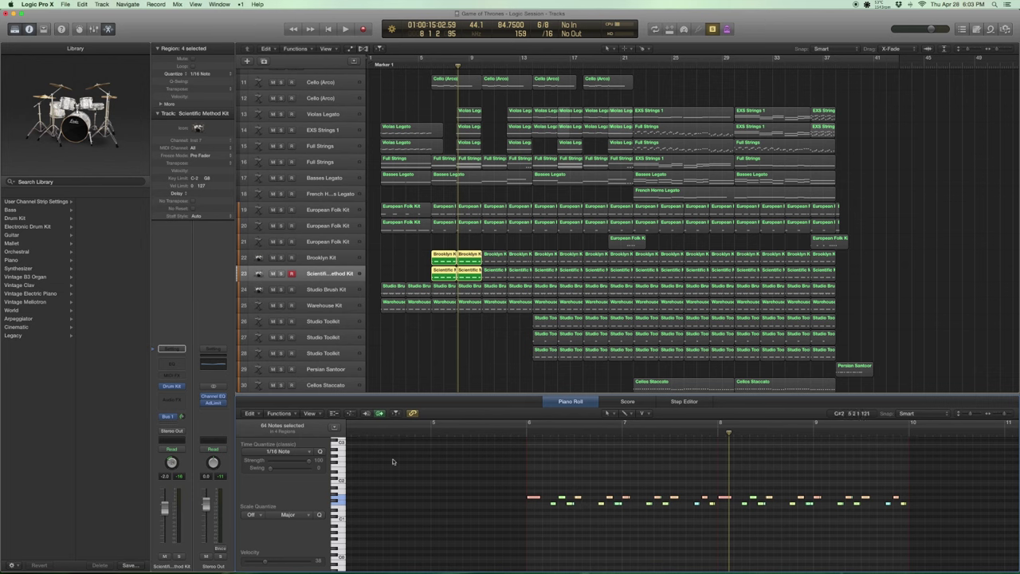
pyautogui.click(279, 413)
pyautogui.moveTo(310, 489)
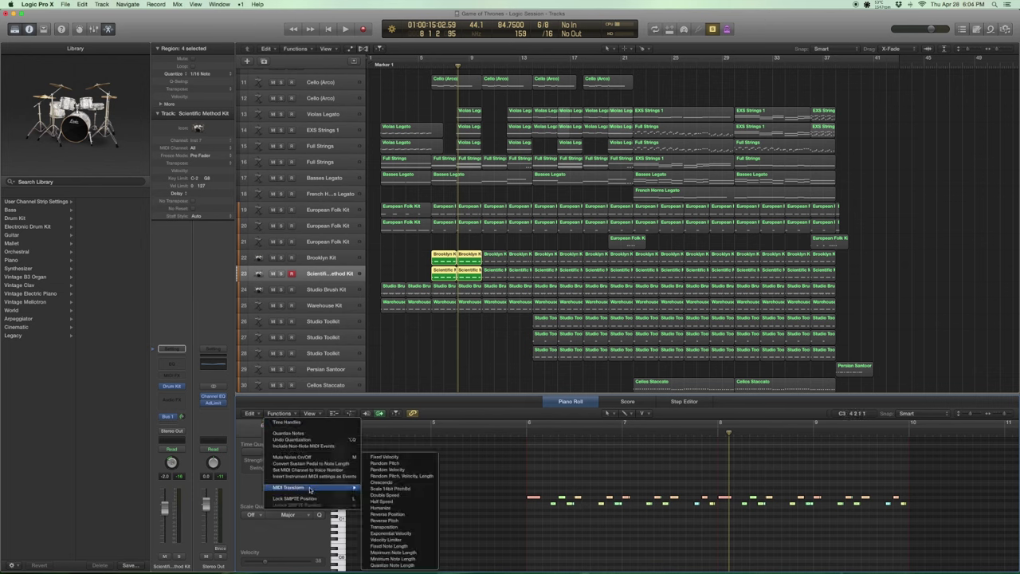
pyautogui.click(403, 508)
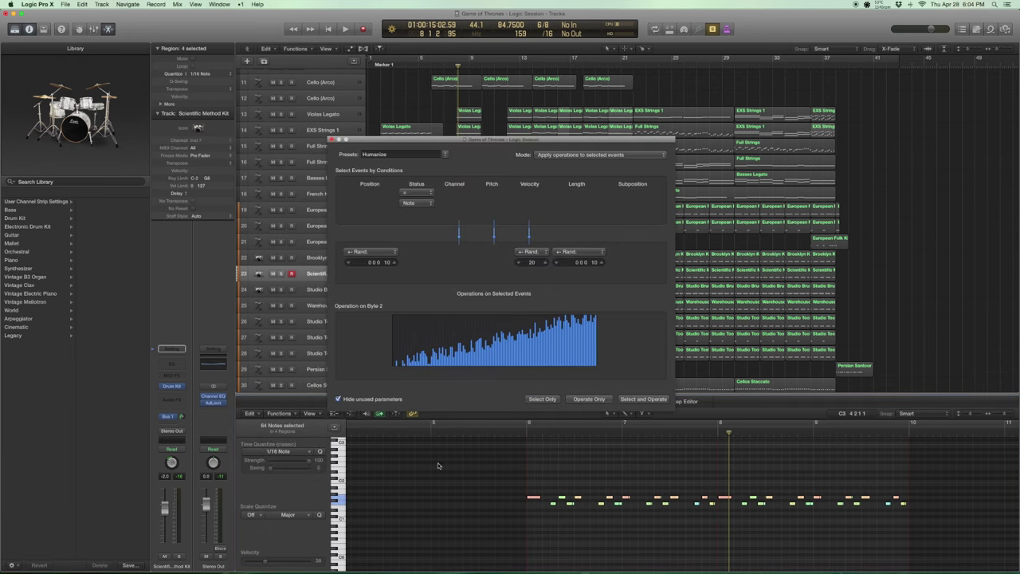
pyautogui.click(519, 263)
pyautogui.click(519, 263)
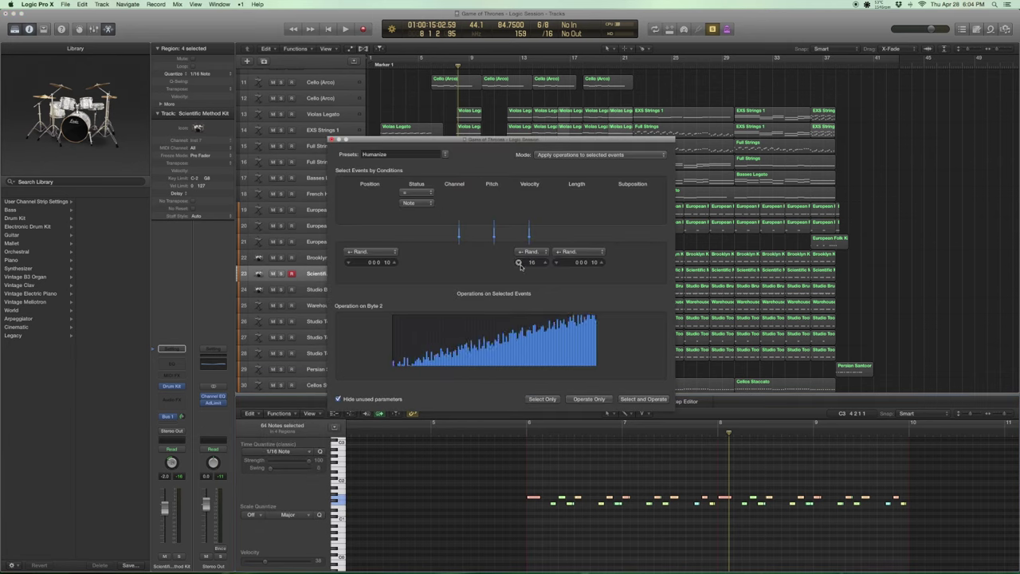
pyautogui.click(519, 263)
pyautogui.click(518, 263)
pyautogui.click(518, 263)
pyautogui.click(519, 263)
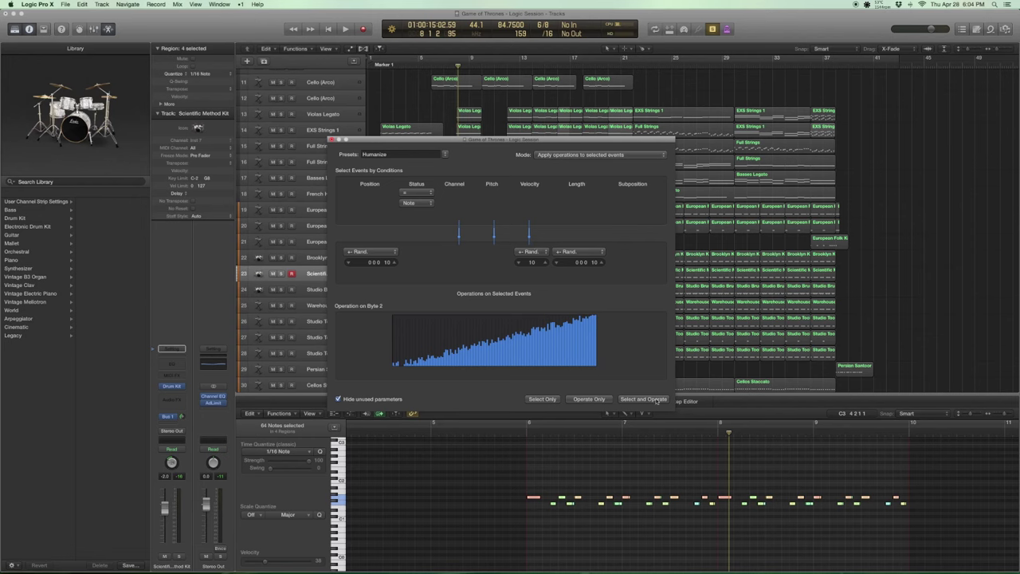
pyautogui.click(331, 140)
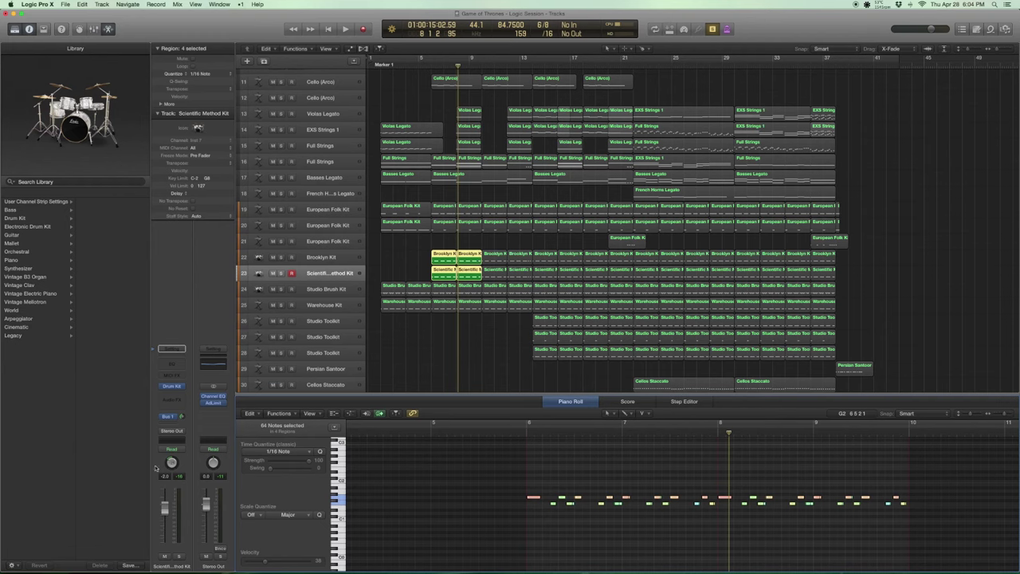
pyautogui.click(348, 259)
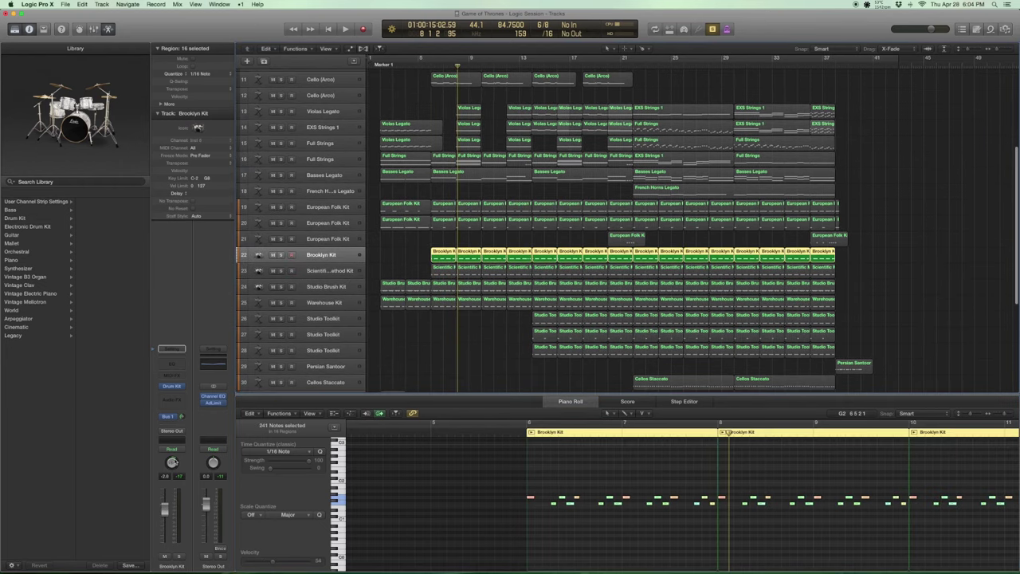
pyautogui.click(365, 270)
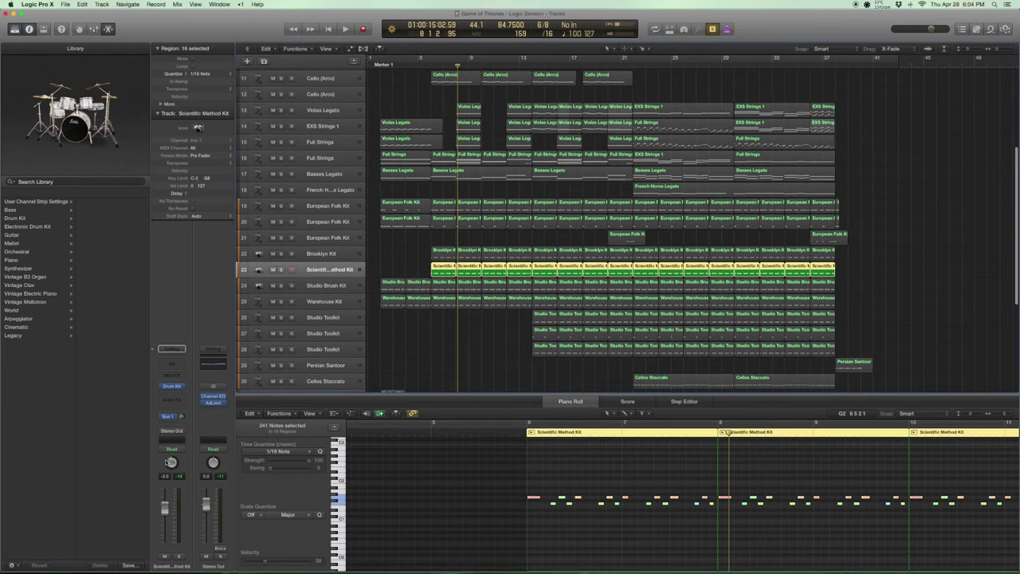
pyautogui.moveTo(417, 239); pyautogui.dragTo(473, 270)
pyautogui.hotkey('shift', 'space')
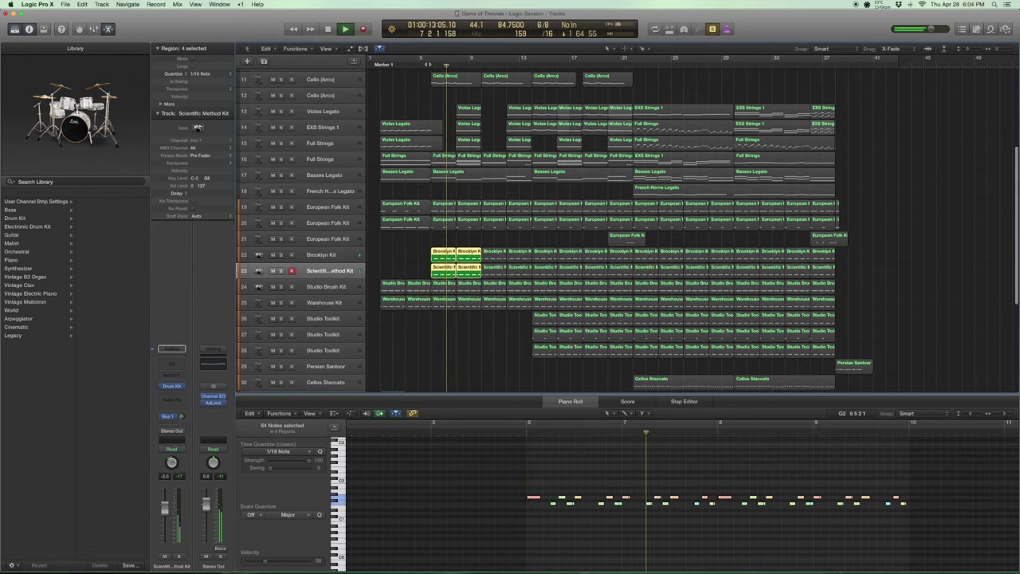
pyautogui.press('space')
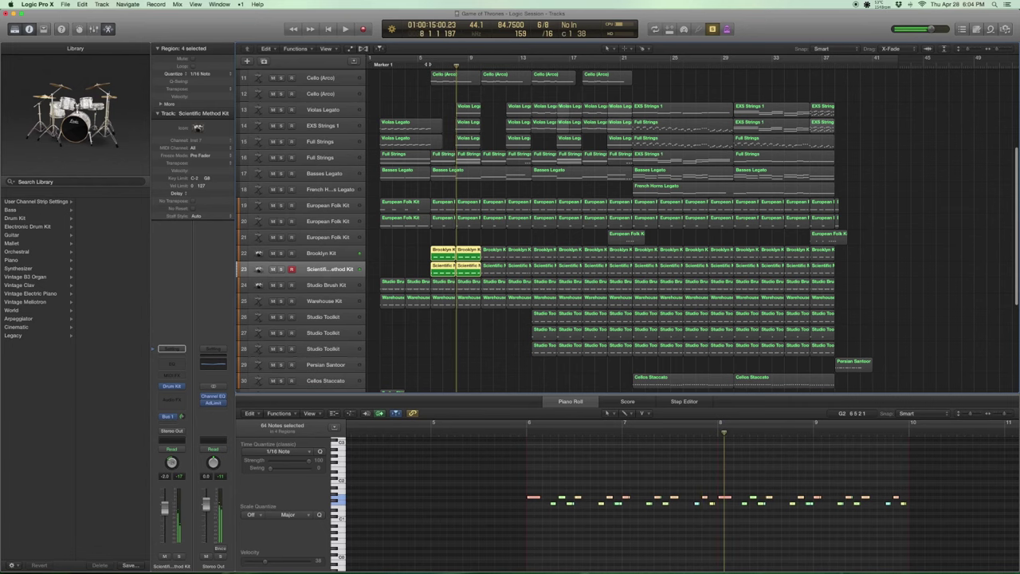
pyautogui.moveTo(441, 192); pyautogui.dragTo(463, 237)
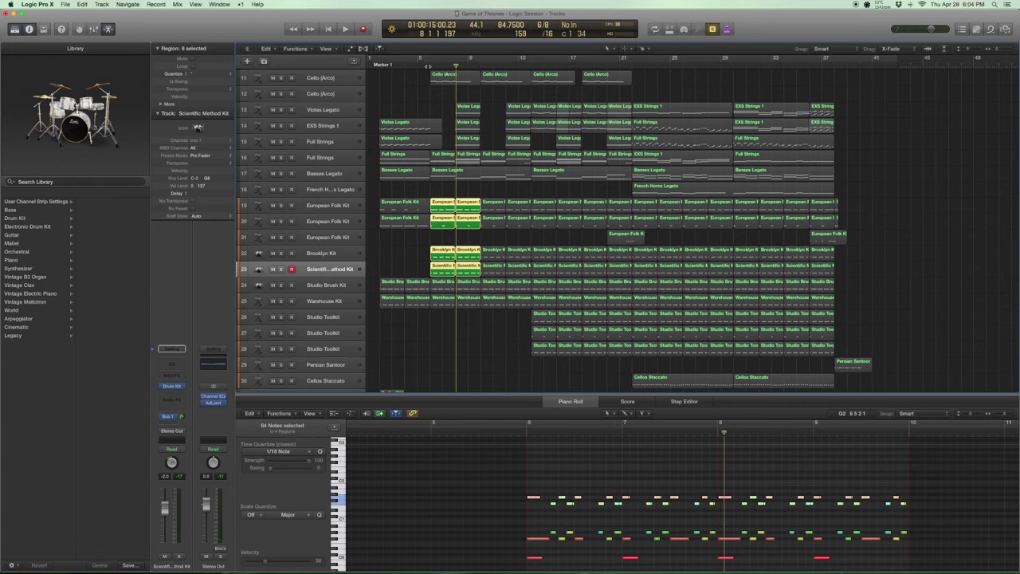
pyautogui.hotkey('shift', 'space')
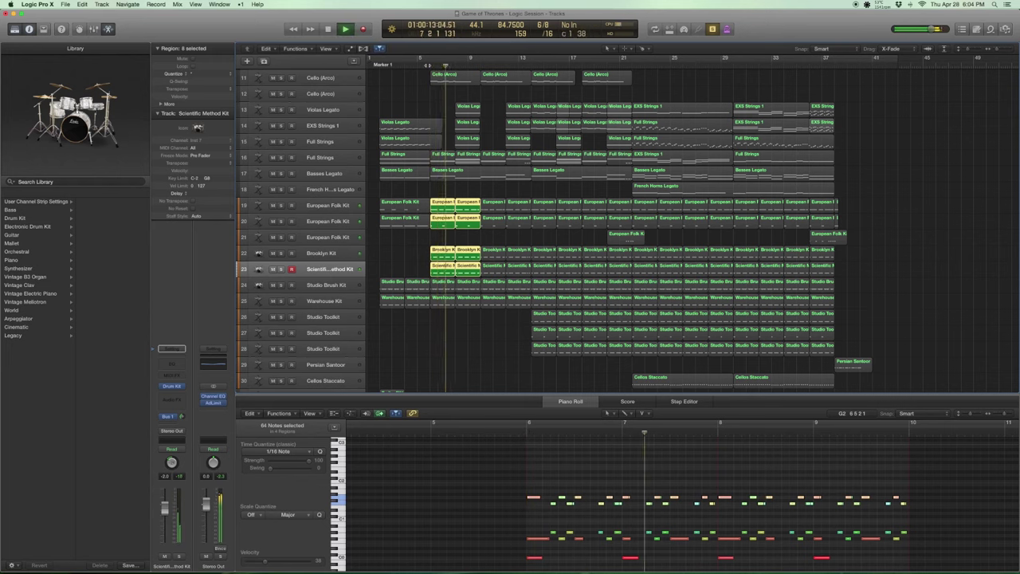
pyautogui.press('space')
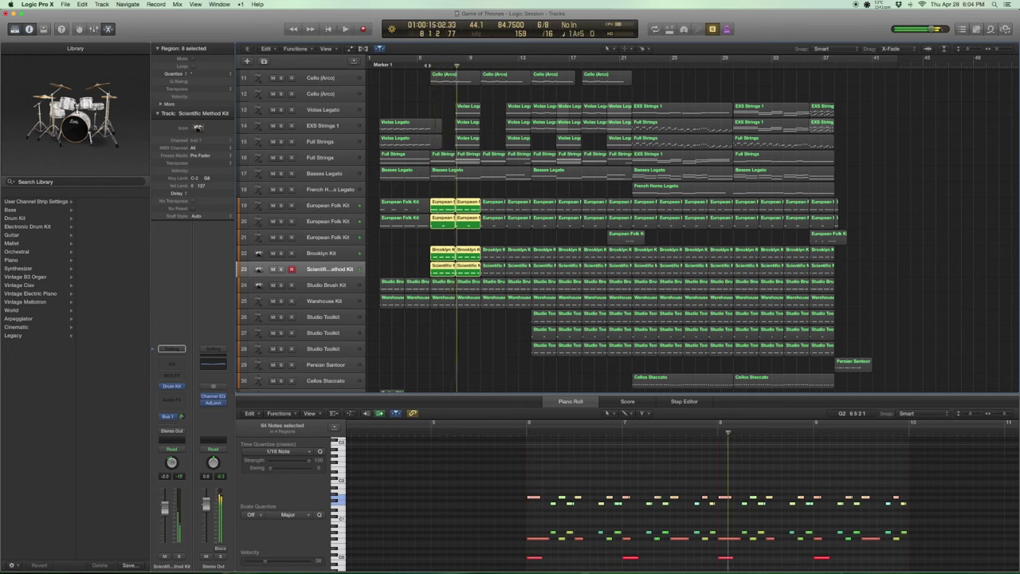
# - Select the first four Studio Brush Kit regions and play them from bar 6
pyautogui.click(316, 285)
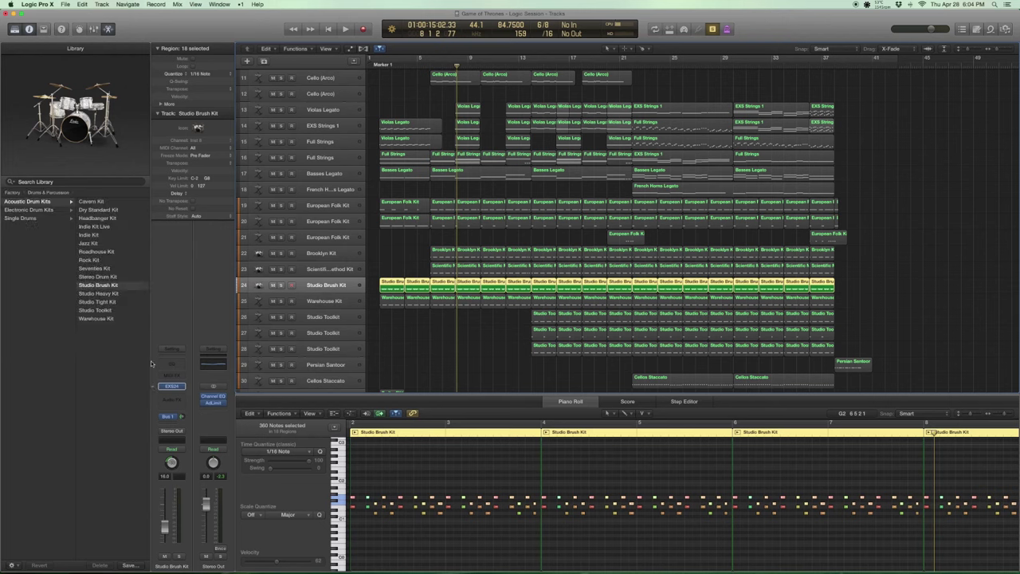
pyautogui.hscroll(-3, 119, 335)
pyautogui.hscroll(-2, 60, 258)
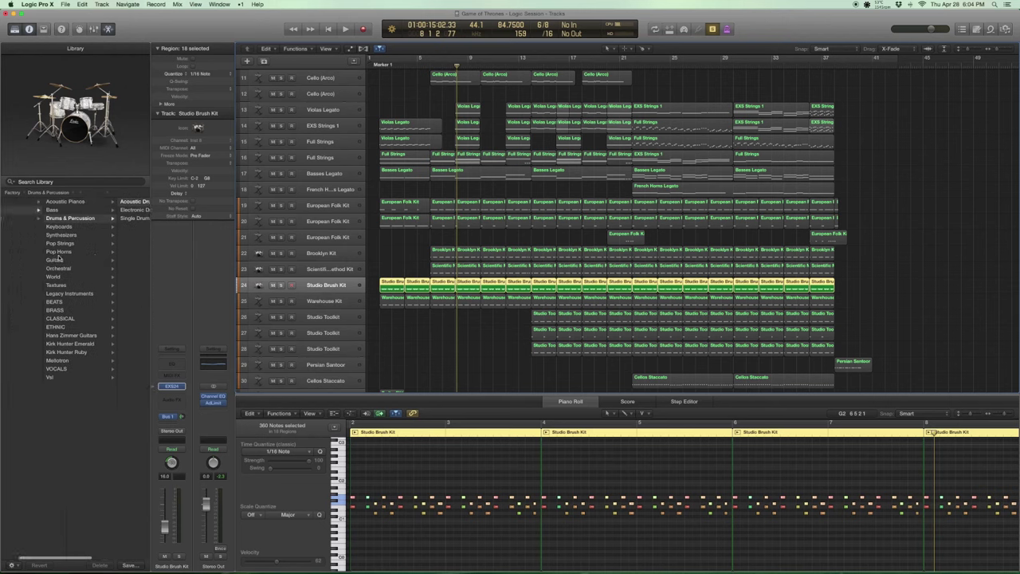
pyautogui.hscroll(3, 75, 215)
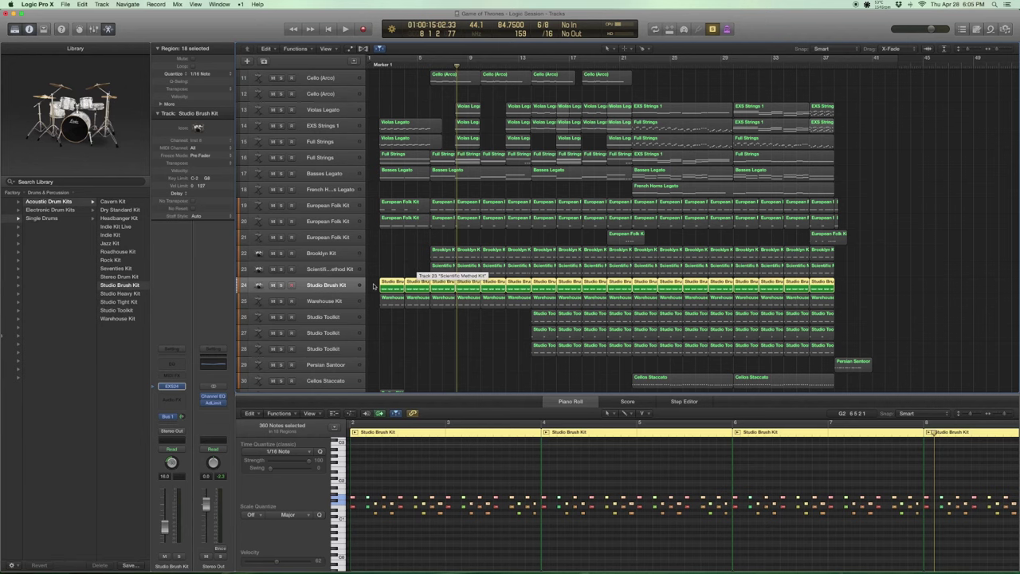
pyautogui.moveTo(373, 285); pyautogui.dragTo(466, 285)
pyautogui.press(',')
pyautogui.press(',')
pyautogui.press(',')
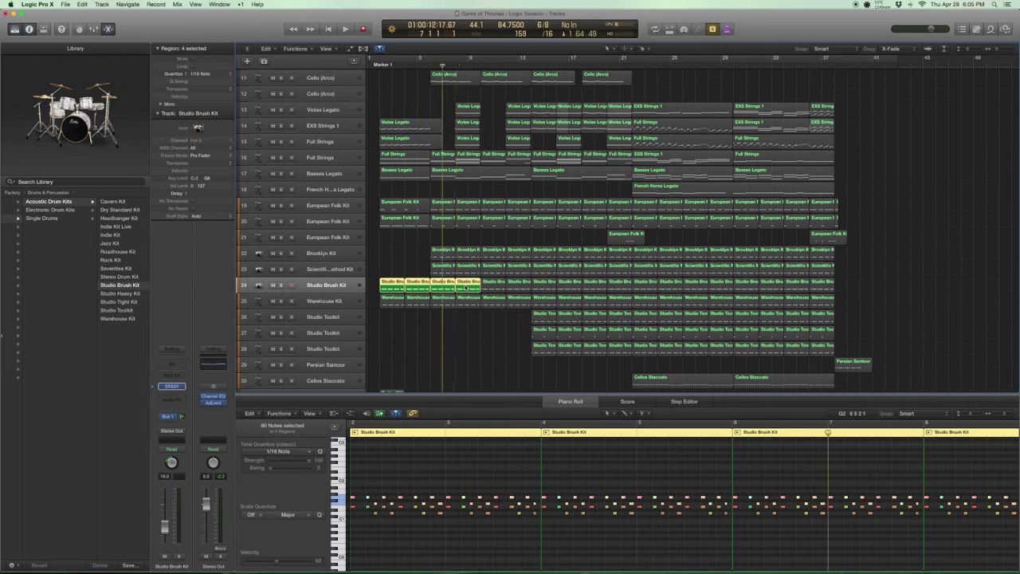
pyautogui.press('.')
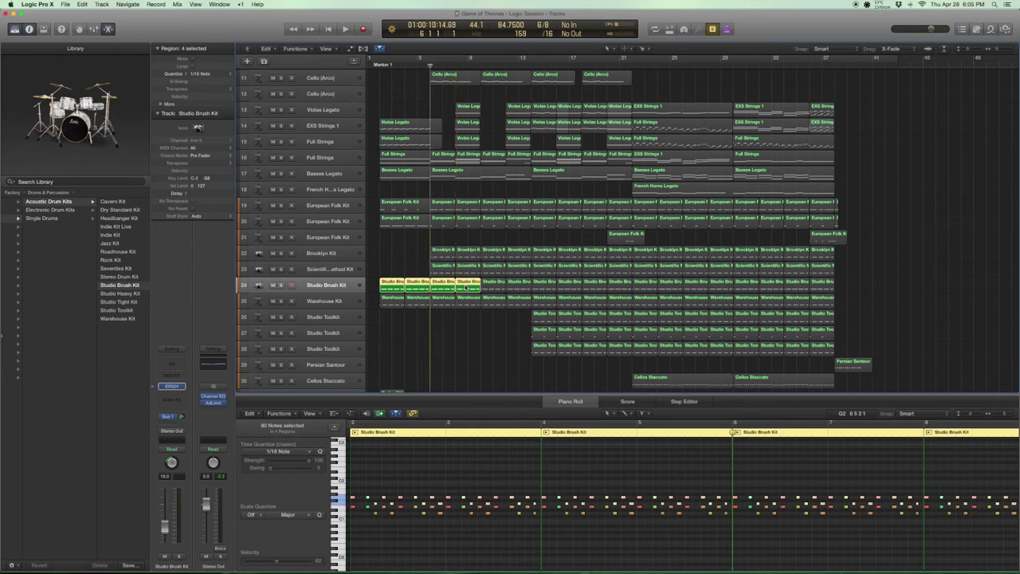
pyautogui.press('space')
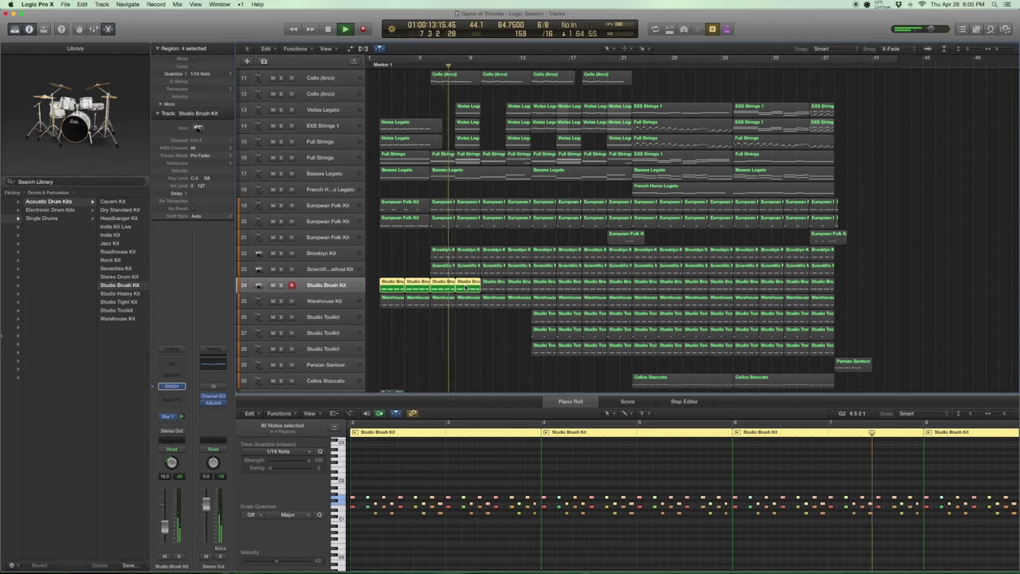
pyautogui.press('space')
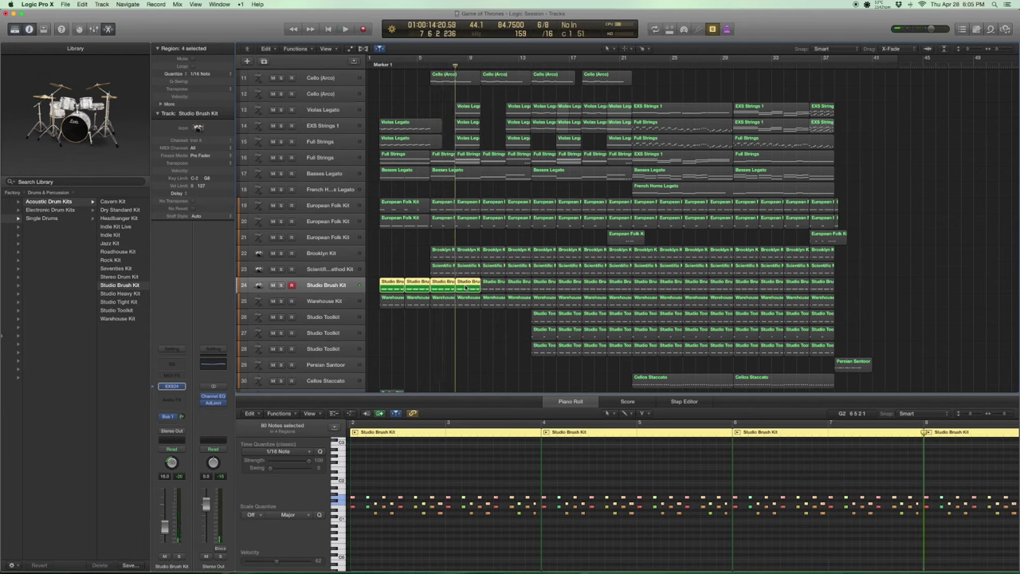
# - Select the opening regions on tracks 19 to 24 and play them from about bar 4
pyautogui.moveTo(438, 195); pyautogui.dragTo(477, 292)
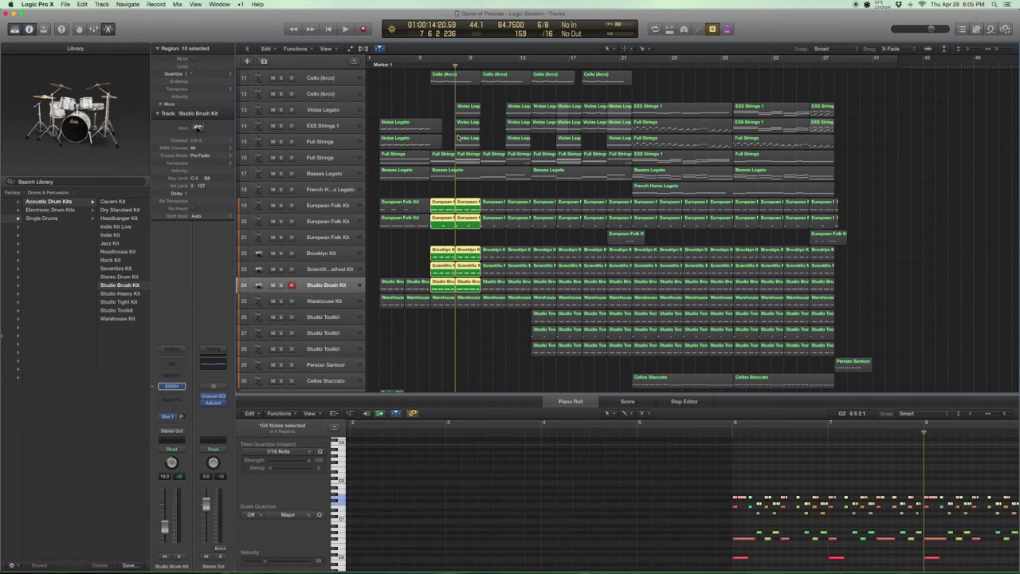
pyautogui.click(428, 63)
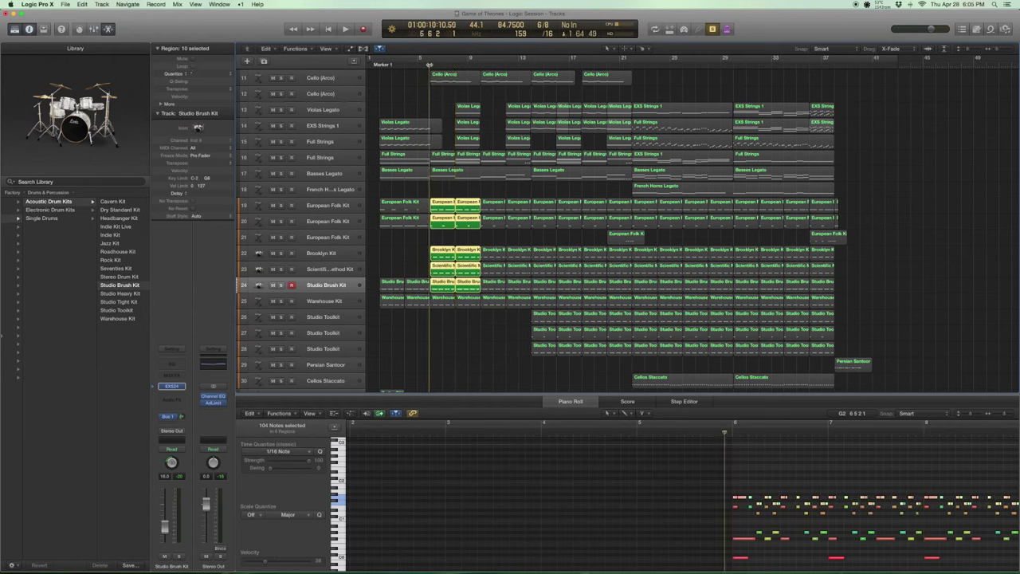
pyautogui.press('space')
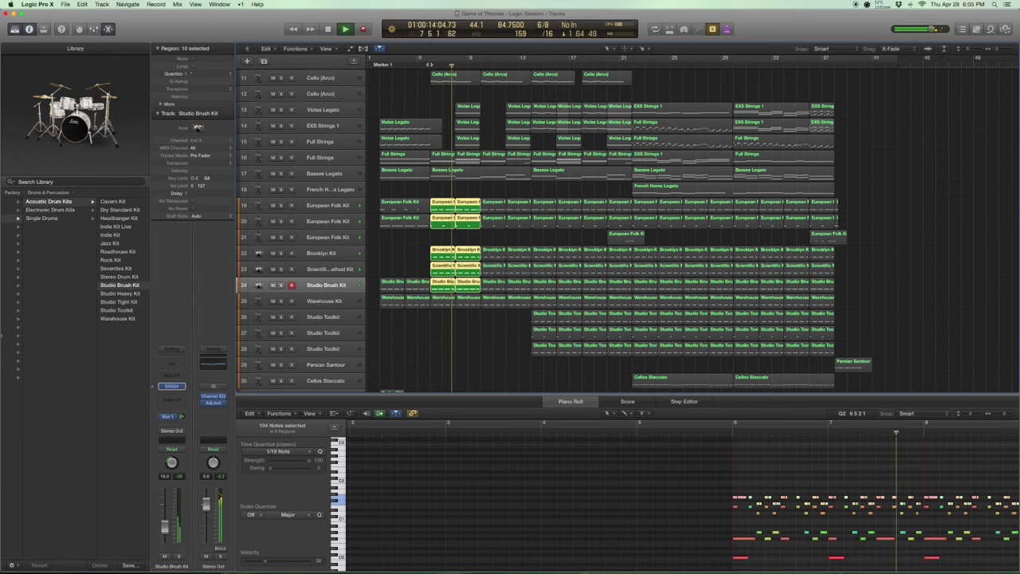
pyautogui.press('space')
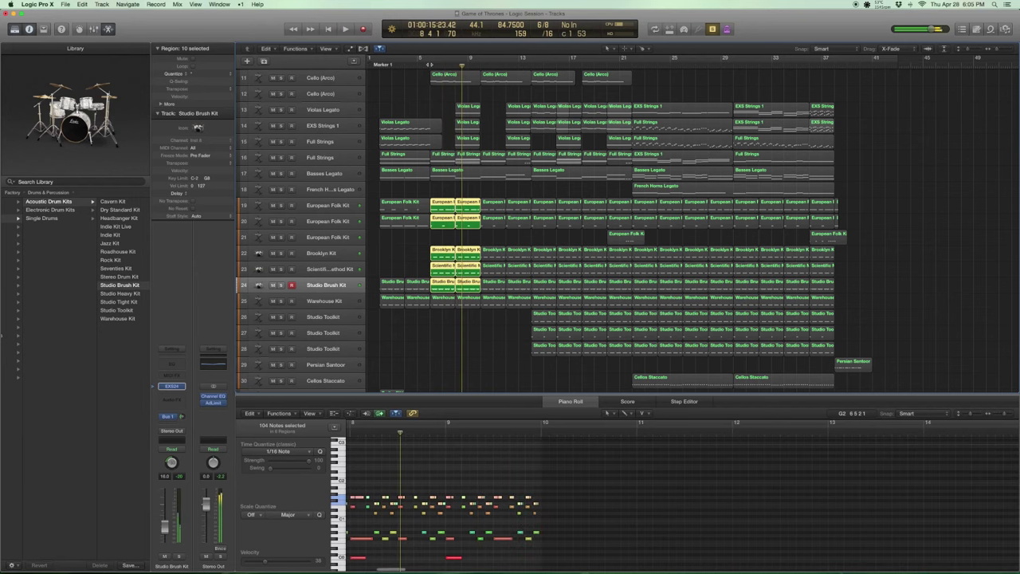
# - Play the Warehouse Kit from bar 6, then two Studio Brush and two Warehouse regions together
pyautogui.click(337, 300)
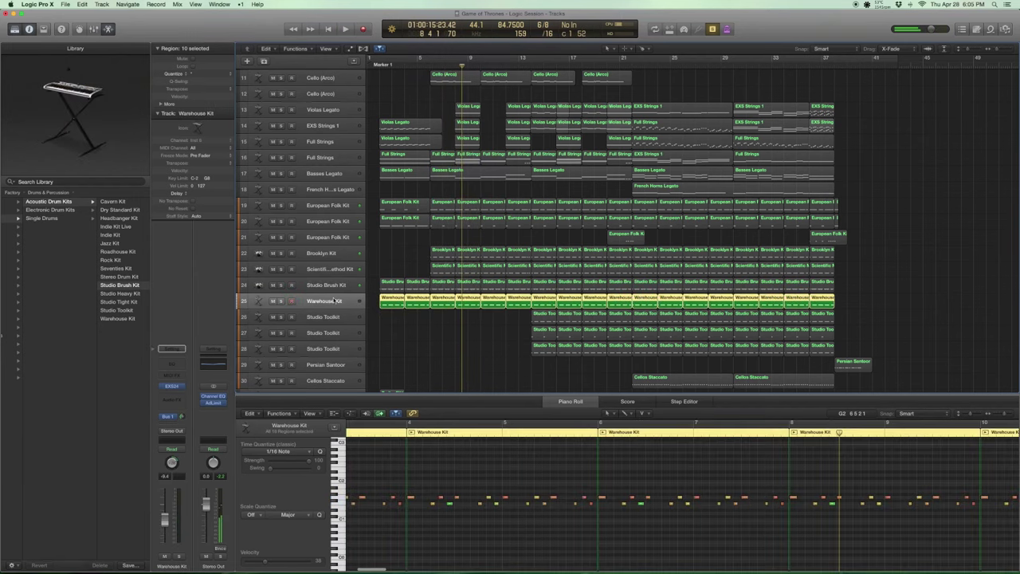
pyautogui.press('space')
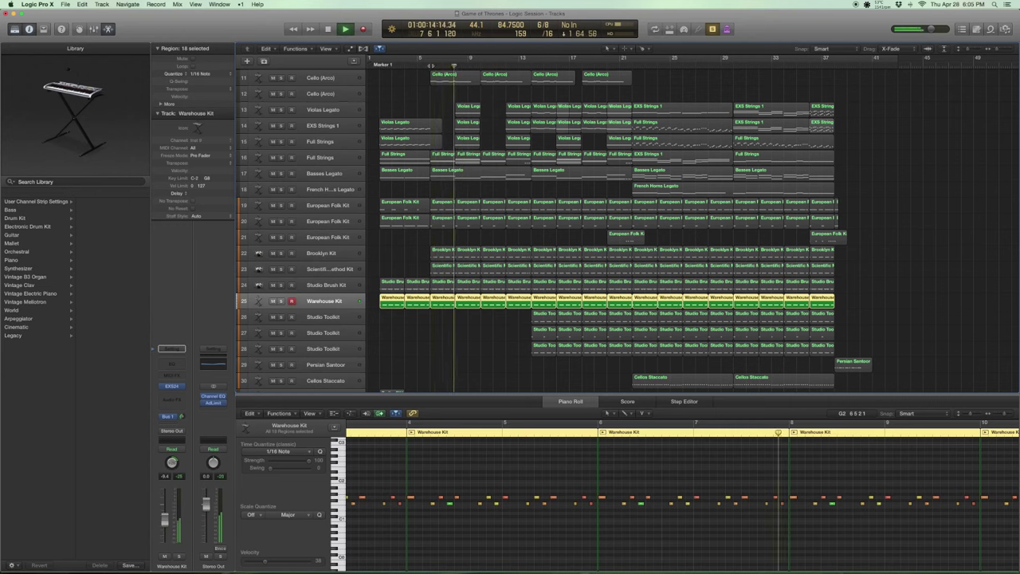
pyautogui.press('space')
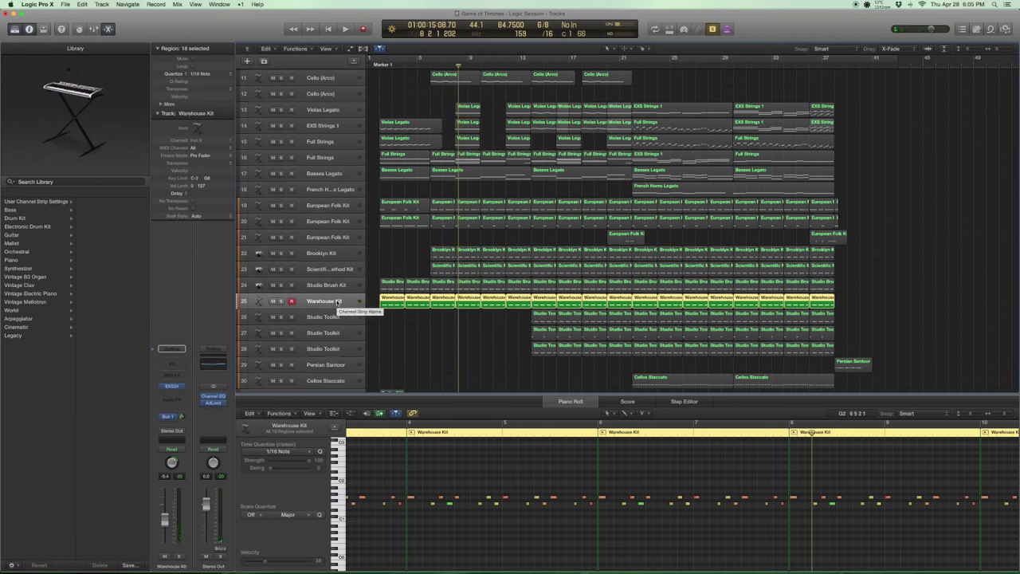
pyautogui.click(325, 284)
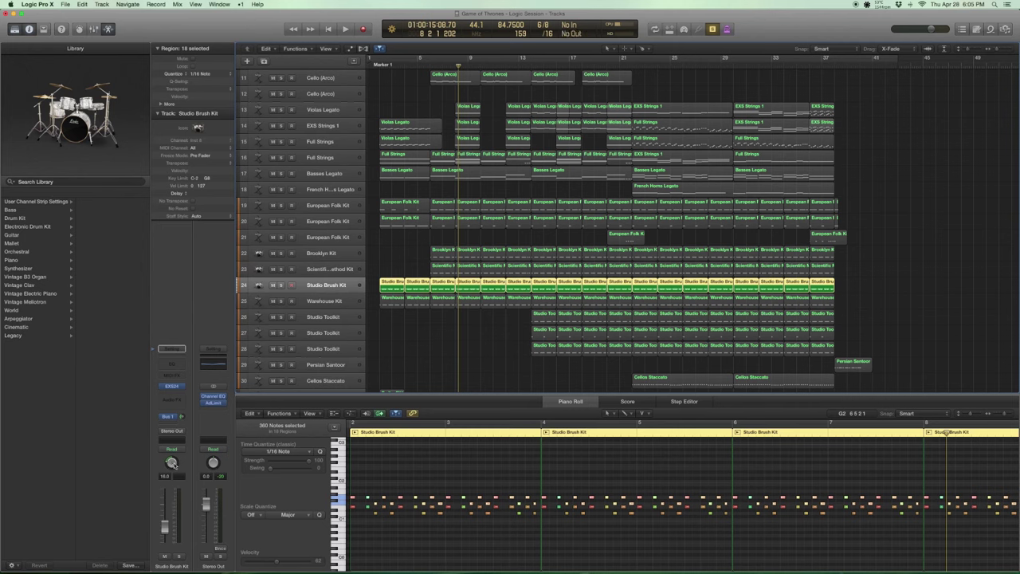
pyautogui.moveTo(471, 324); pyautogui.dragTo(439, 291)
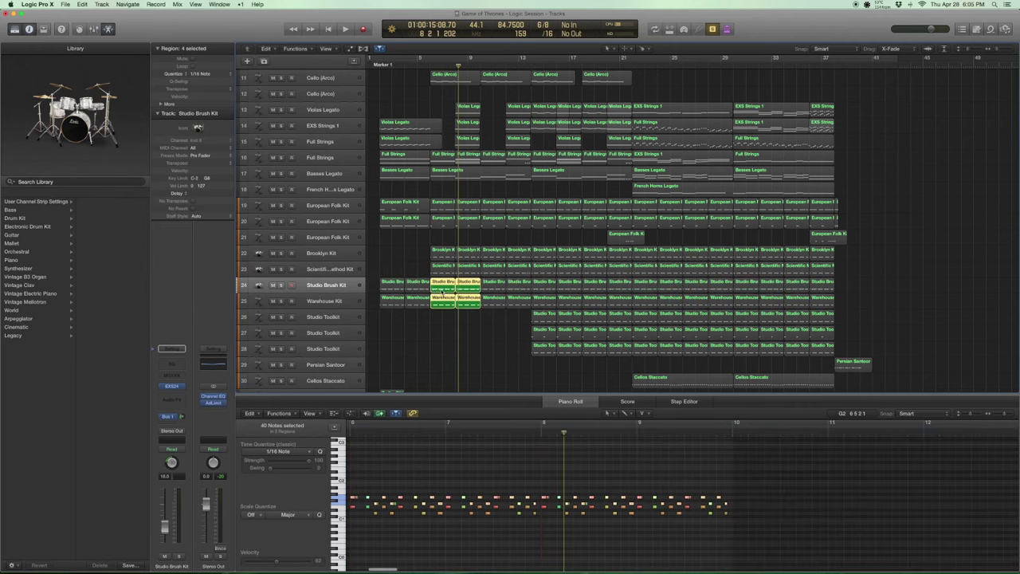
pyautogui.click(431, 66)
pyautogui.press('space')
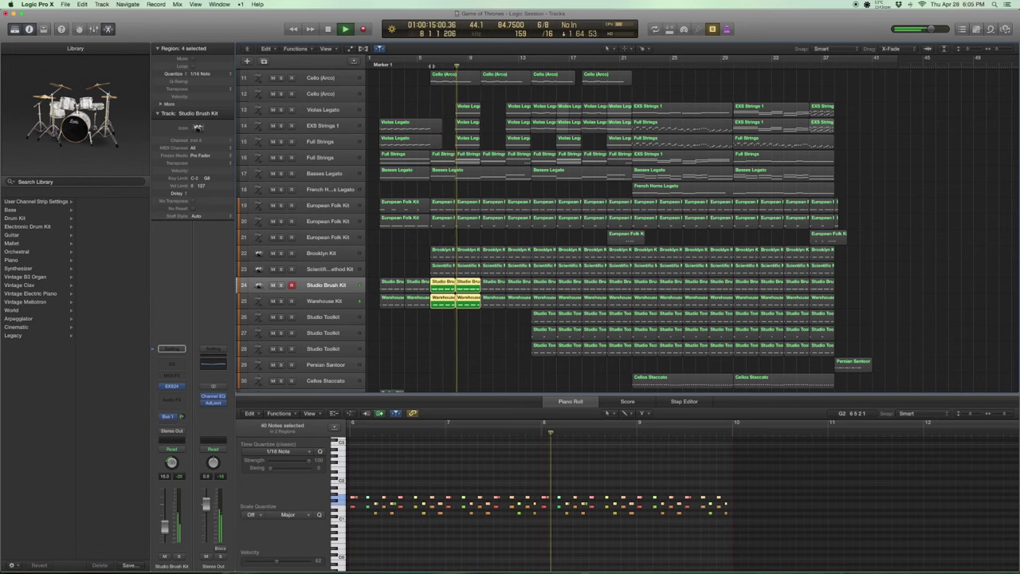
# - Select the percussion regions at bars 7–9 on tracks 19–25 and play them
pyautogui.scroll(1, 442, 300)
pyautogui.moveTo(473, 333); pyautogui.dragTo(428, 210)
pyautogui.click(429, 64)
pyautogui.press('space')
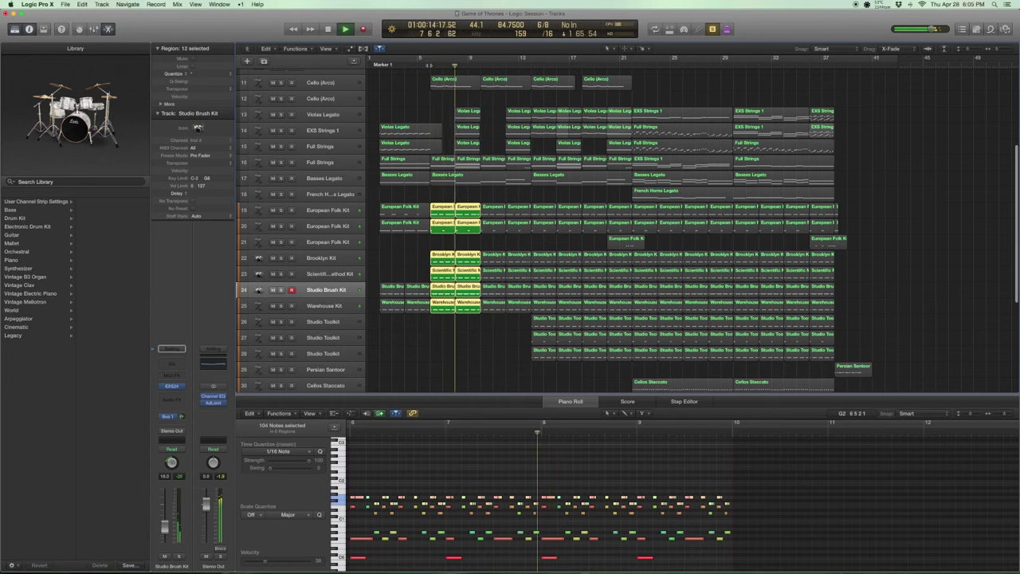
pyautogui.press('space')
# - Select the three Studio Toolkit regions on tracks 26–28 and show the Studio Toolkit notes
pyautogui.scroll(-4, 488, 194)
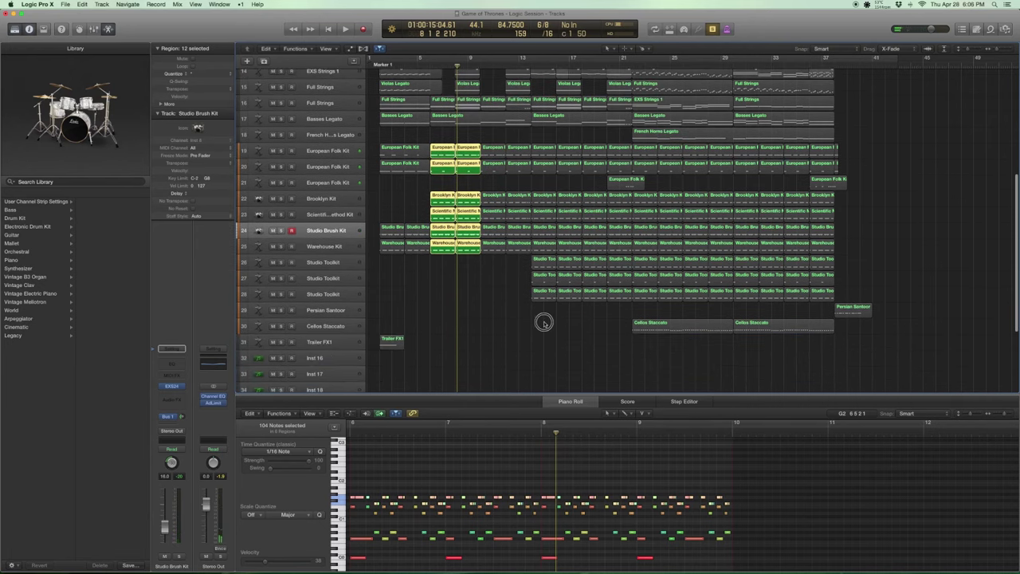
pyautogui.moveTo(545, 323); pyautogui.dragTo(543, 266)
pyautogui.click(307, 265)
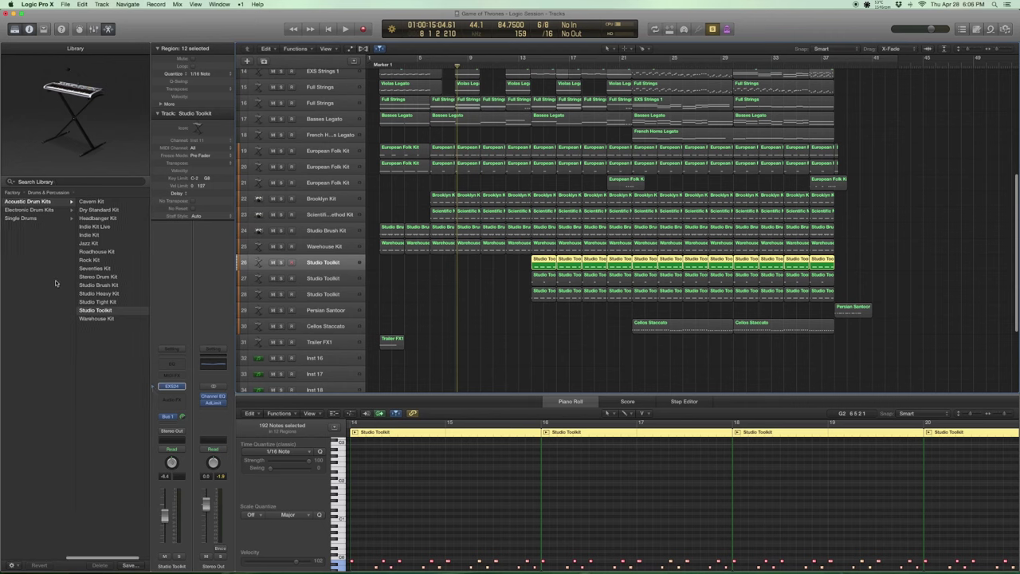
# - Select the first Studio Toolkit regions on tracks 26–28 and play them from their start
pyautogui.hscroll(-3, 55, 279)
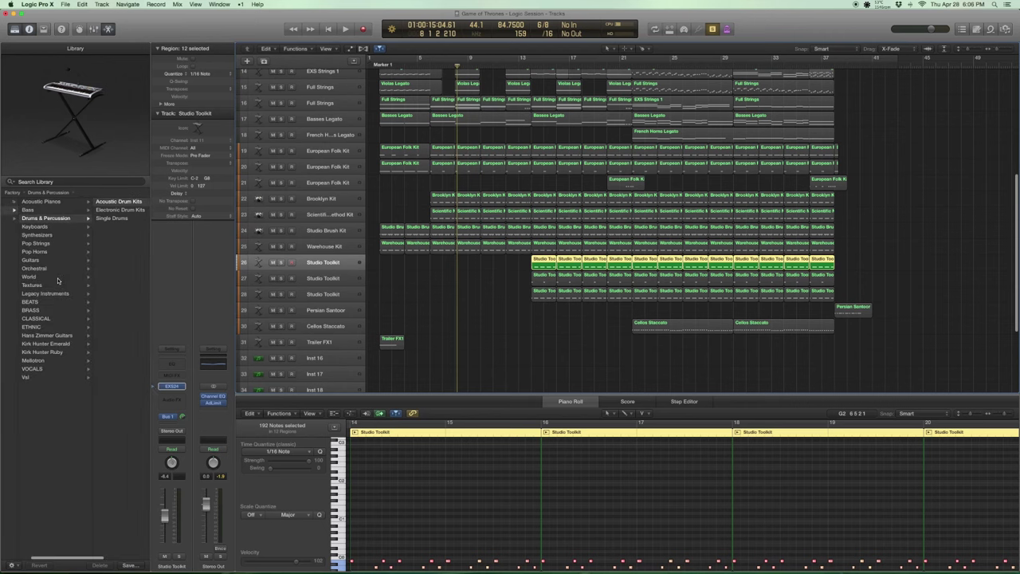
pyautogui.click(104, 202)
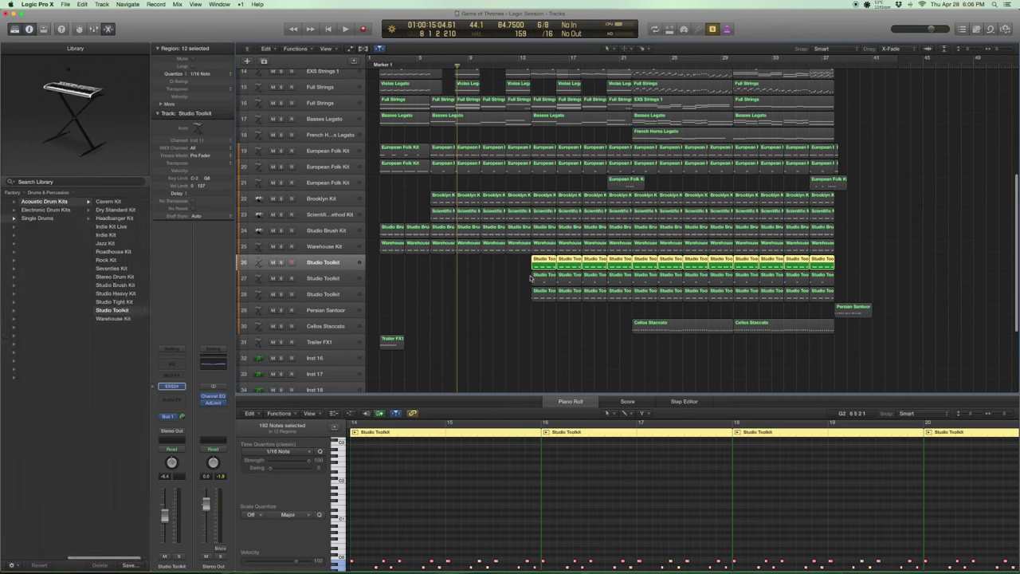
pyautogui.moveTo(550, 330); pyautogui.dragTo(540, 264)
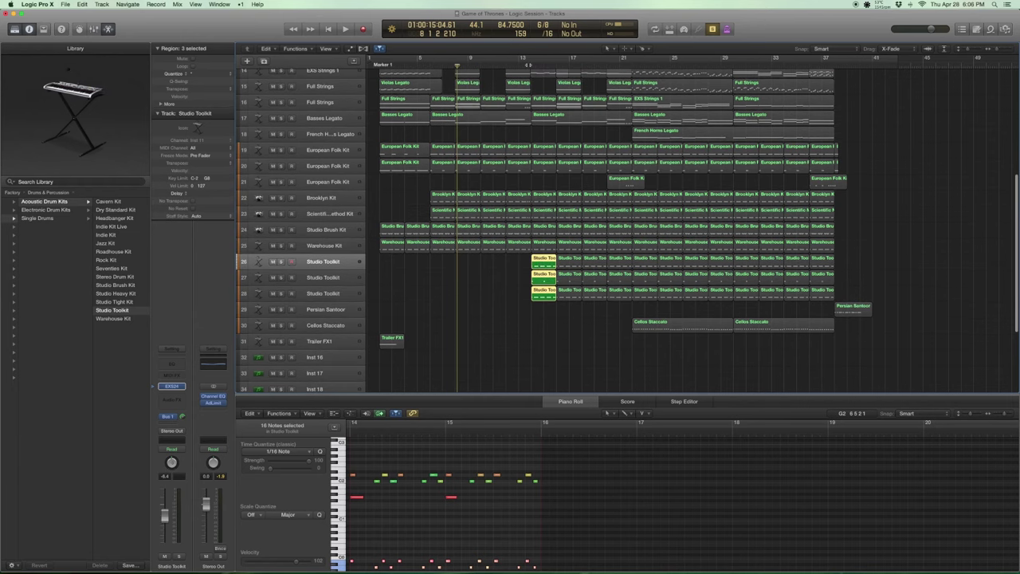
pyautogui.doubleClick(532, 64)
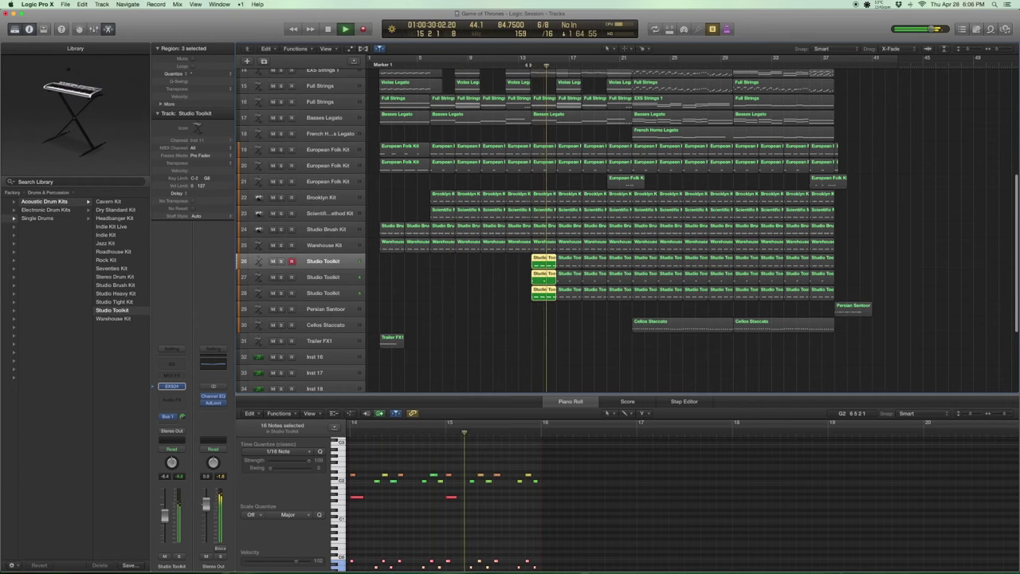
pyautogui.press('space')
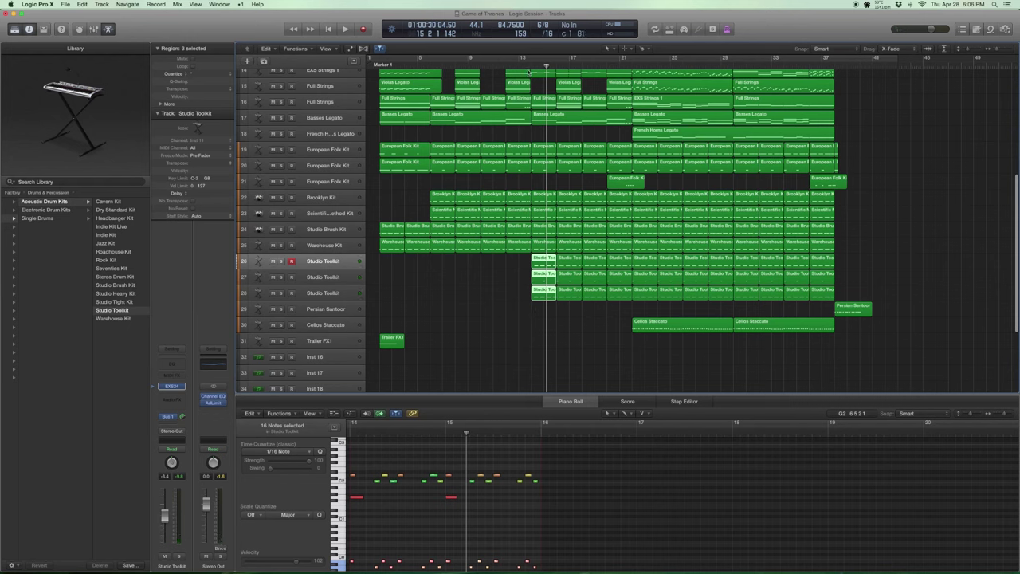
# - Solo and audition the Studio Toolkit regions, then select the percussion regions starting at bar 13
pyautogui.hotkey('ctrl', 's')
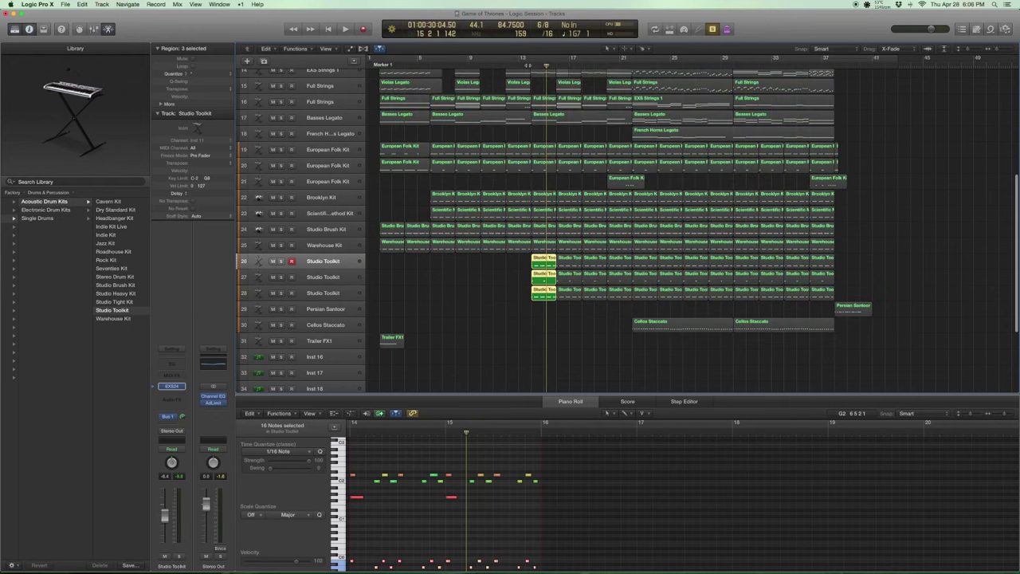
pyautogui.press('space')
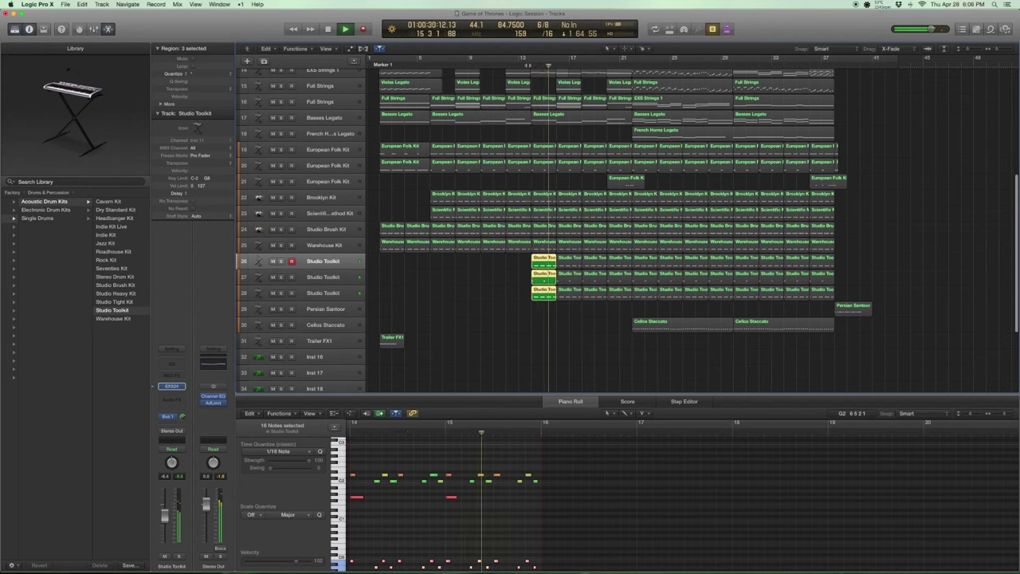
pyautogui.press('space')
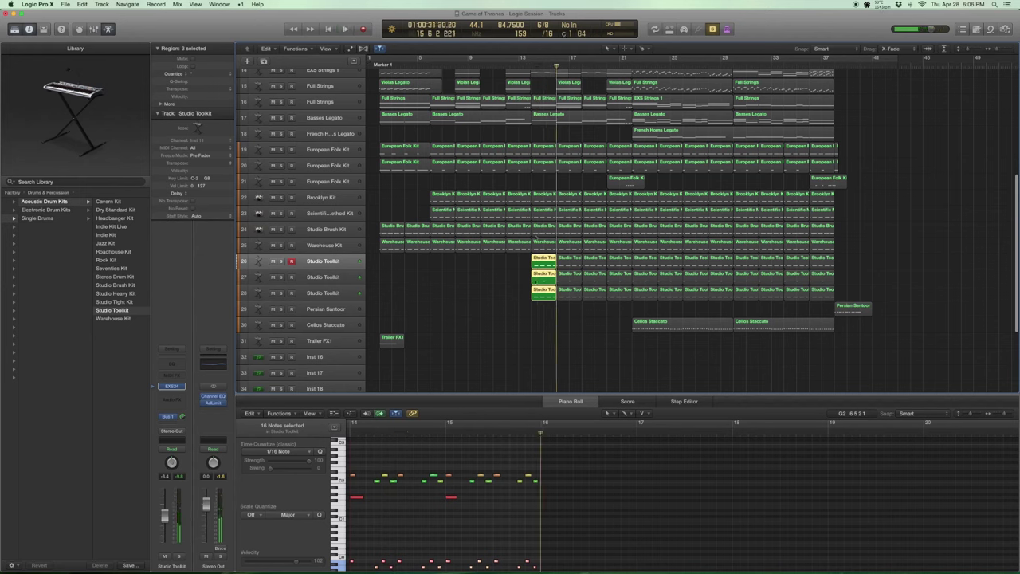
pyautogui.moveTo(541, 334); pyautogui.dragTo(510, 148)
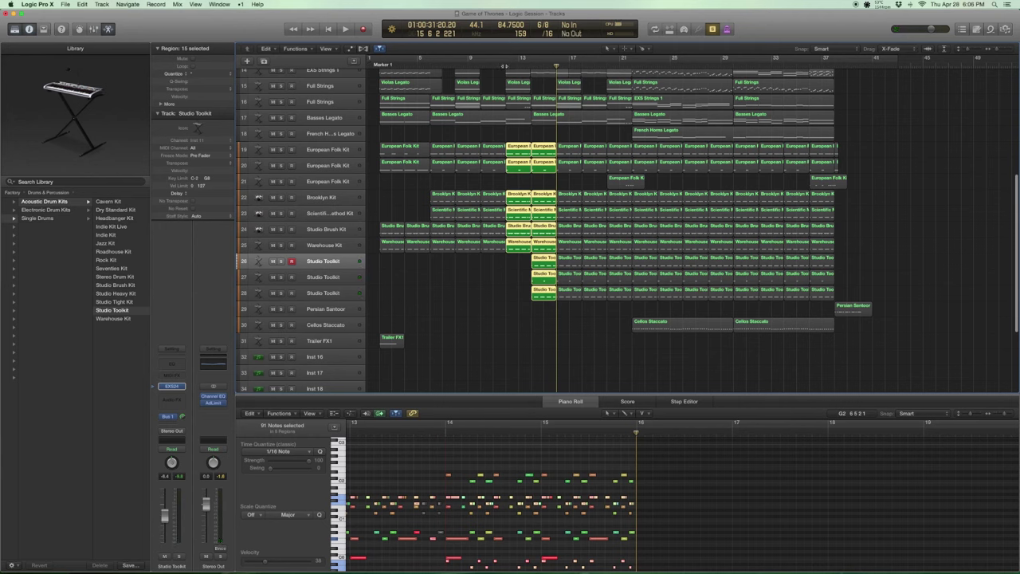
# - Play the selected percussion from bar 13, then select track 21's European Folk Kit fills
pyautogui.hotkey('shift', 'space')
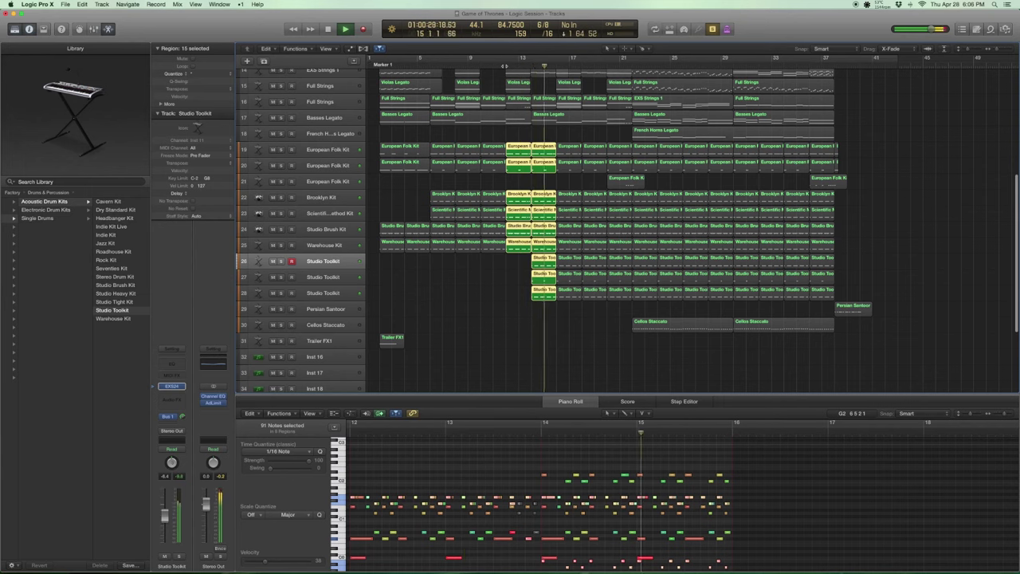
pyautogui.press('space')
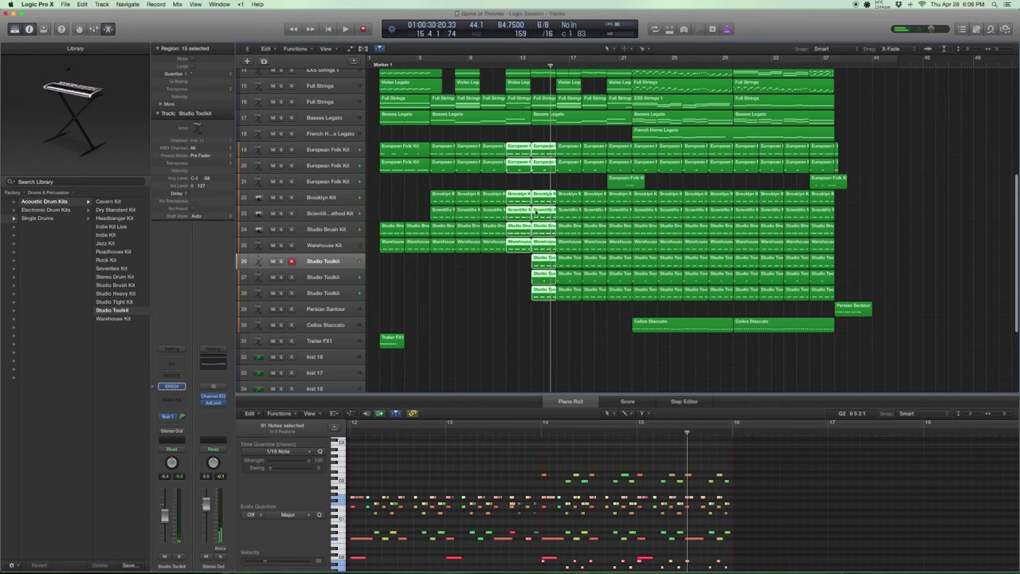
pyautogui.click(346, 183)
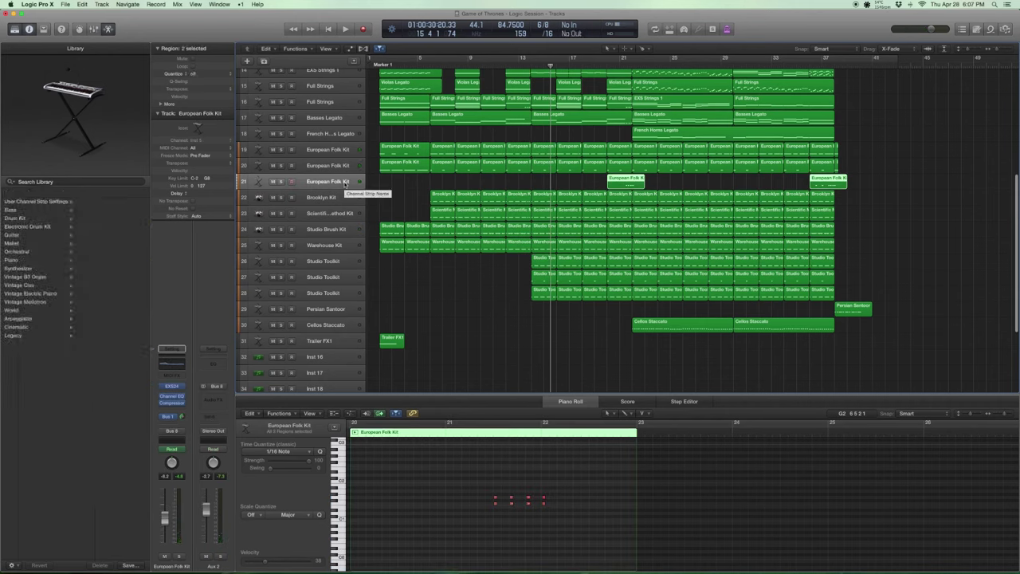
# - Solo the first European Folk Kit fill and play it from near bar 21
pyautogui.moveTo(626, 180)
pyautogui.mouseDown()
pyautogui.moveTo(781, 178)
pyautogui.moveTo(636, 184)
pyautogui.mouseUp()
pyautogui.click(678, 180)
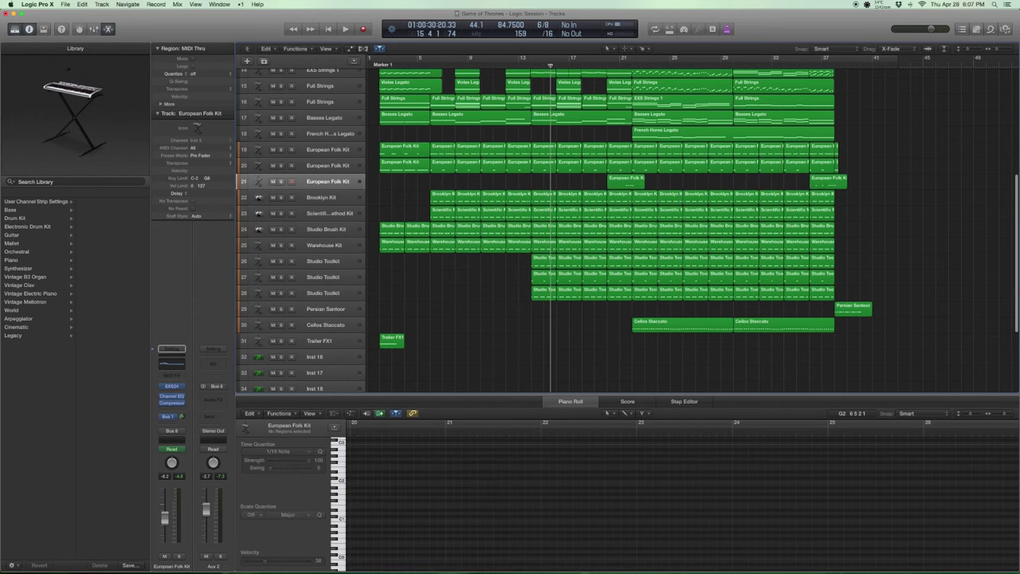
pyautogui.click(629, 183)
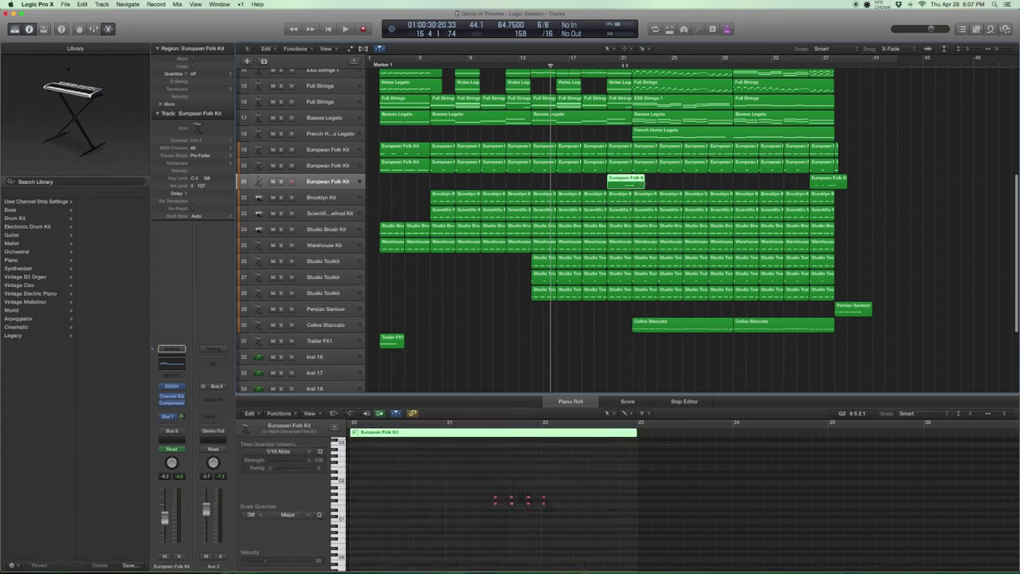
pyautogui.click(322, 166)
pyautogui.press('Down')
pyautogui.click(629, 182)
pyautogui.hotkey('ctrl', 's')
pyautogui.click(626, 67)
pyautogui.press('space')
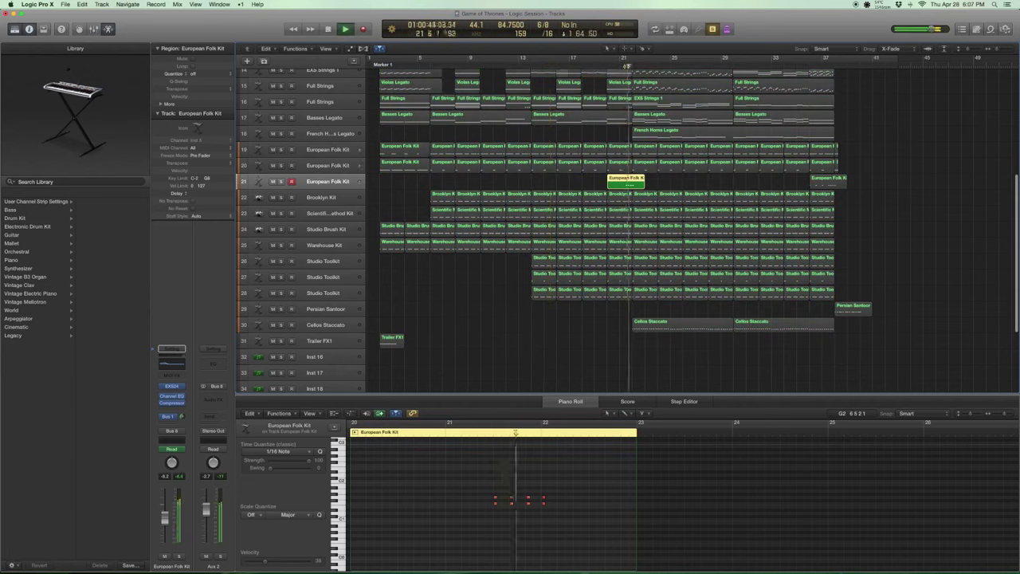
pyautogui.press('space')
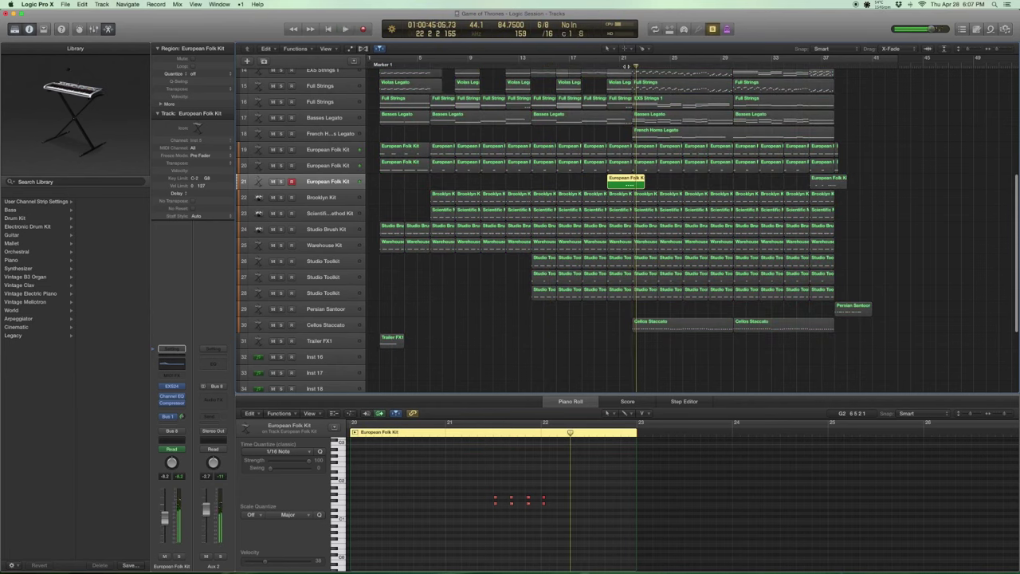
# - Select the second European Folk Kit fill and play it from near bar 36
pyautogui.click(827, 179)
pyautogui.click(809, 63)
pyautogui.press('space')
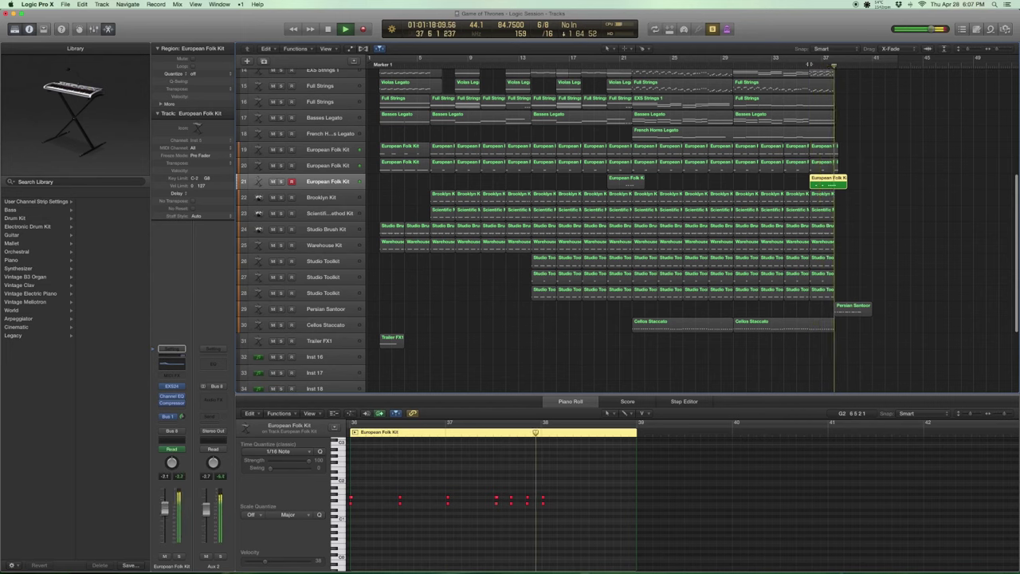
pyautogui.press('space')
# - Select the final column of ending regions and play them from bar 36 to bar 39
pyautogui.press('super+a')
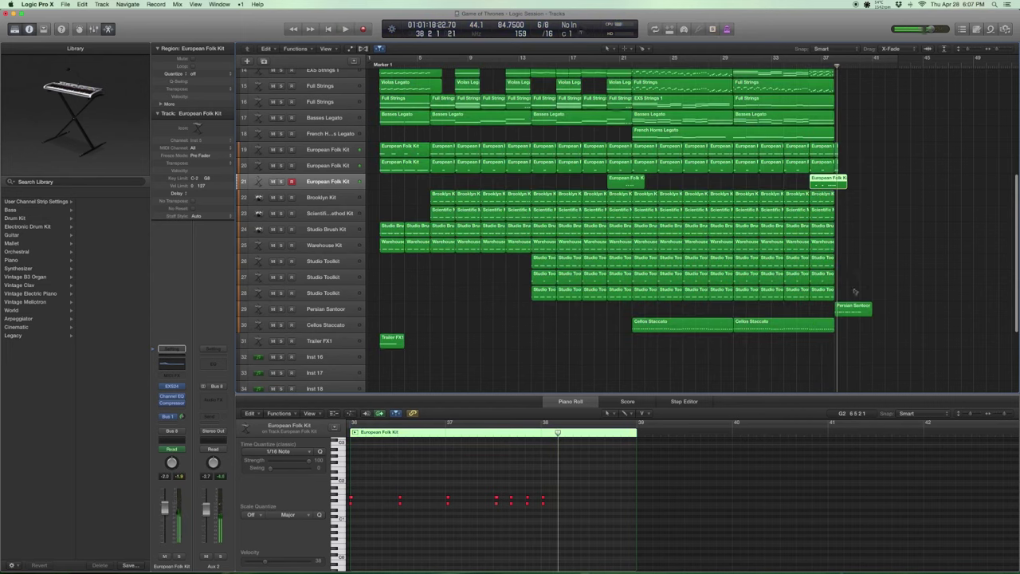
pyautogui.moveTo(854, 292); pyautogui.dragTo(804, 140)
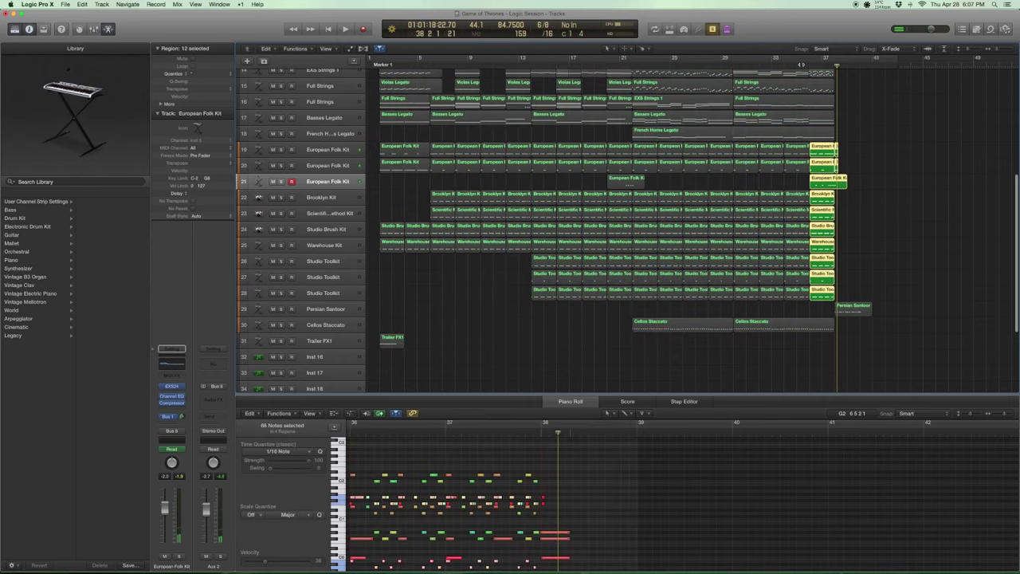
pyautogui.hotkey('shift', 'space')
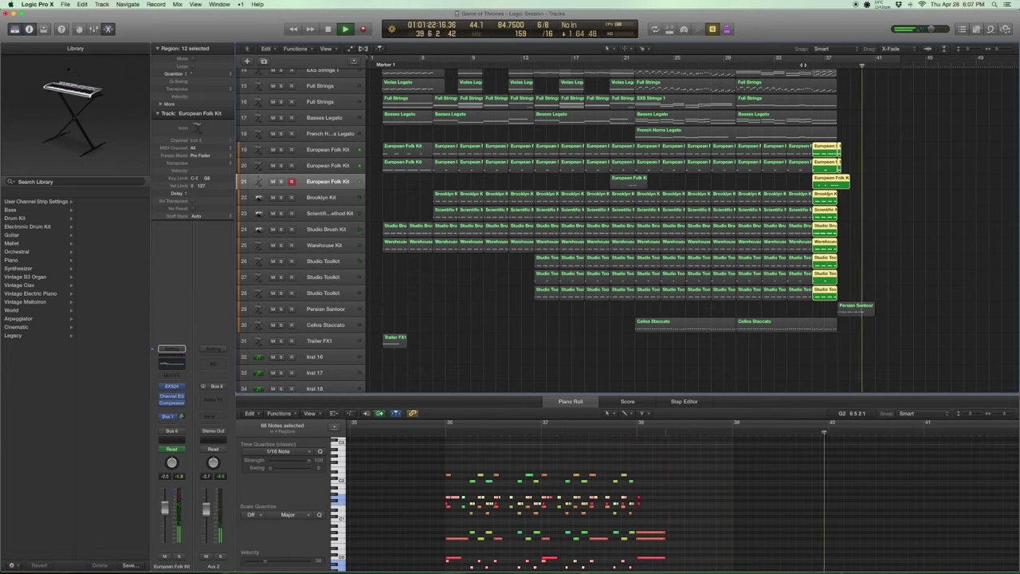
pyautogui.press('space')
# - Show and hide the tracks' volume automation, then open the Persian Santoor region near bar 39
pyautogui.click(338, 181)
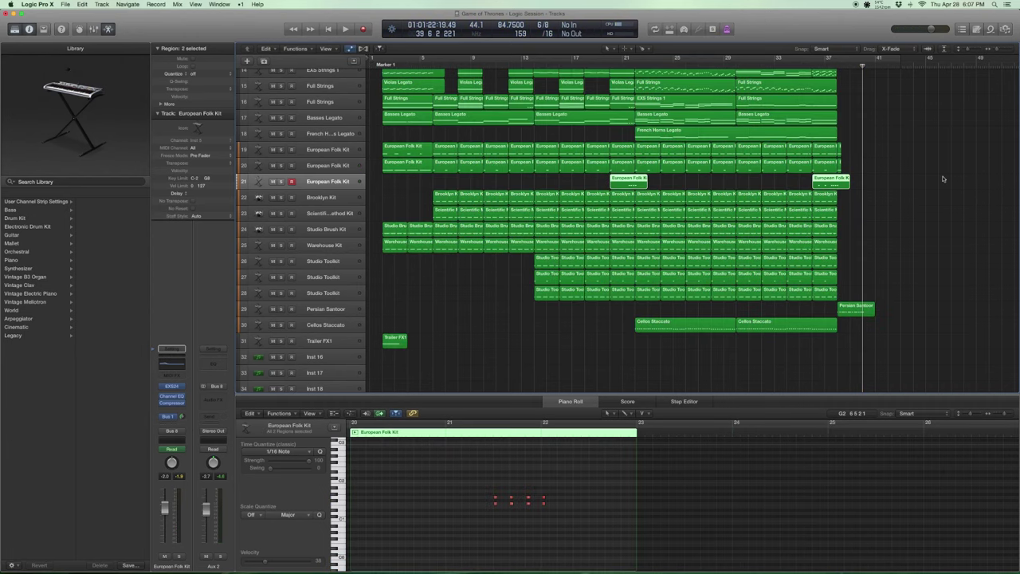
pyautogui.press('a')
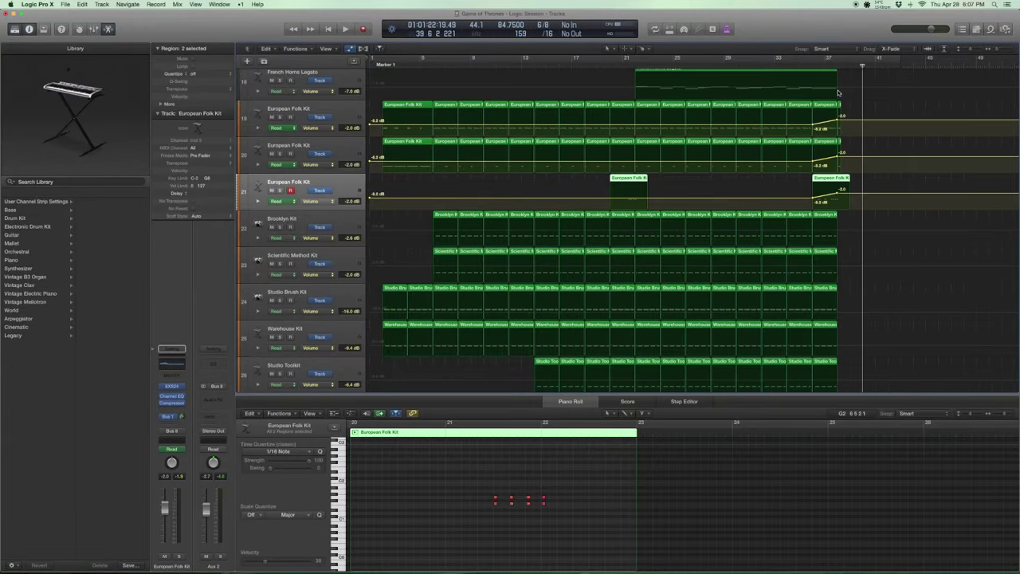
pyautogui.press('a')
pyautogui.click(851, 309)
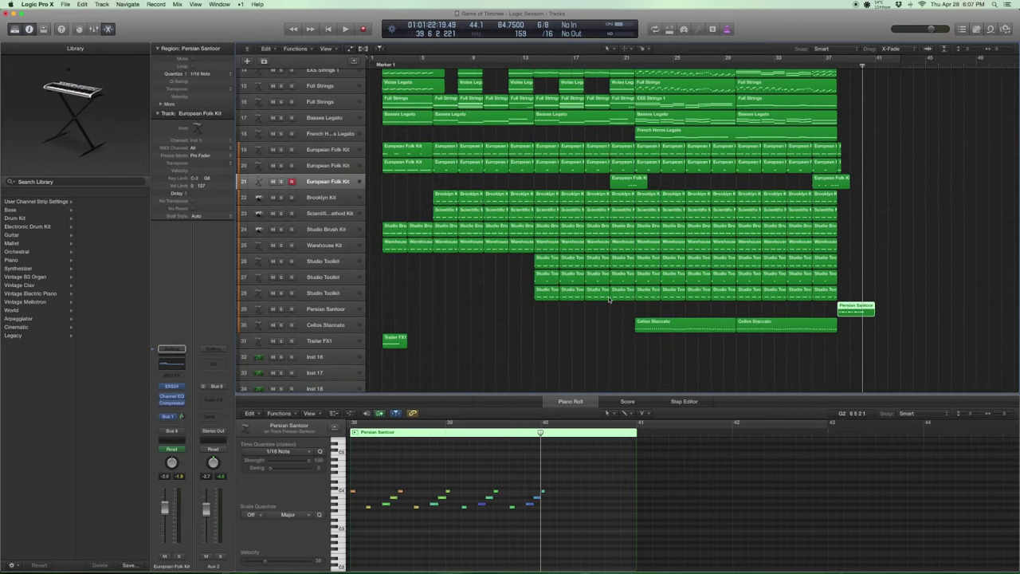
# - Select the Persian Santoor region and play it from its start near bar 39
pyautogui.click(345, 308)
pyautogui.click(901, 313)
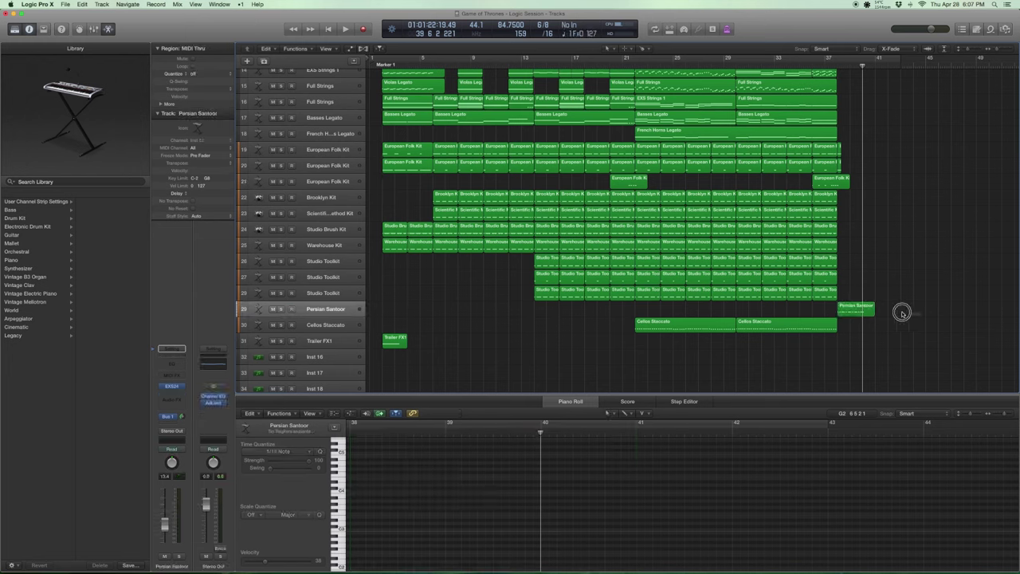
pyautogui.click(858, 307)
pyautogui.hotkey('shift', 'Return')
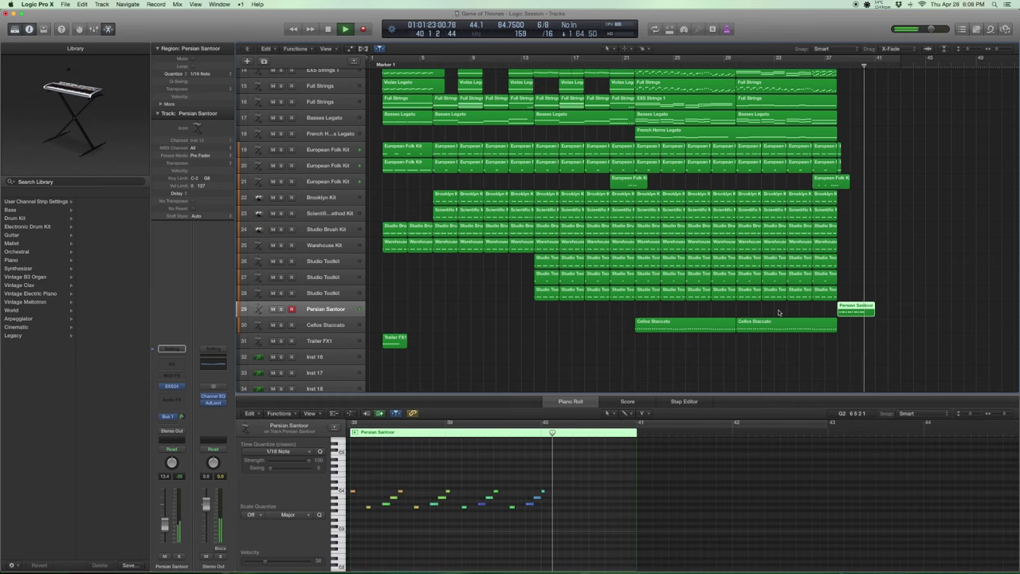
pyautogui.press('space')
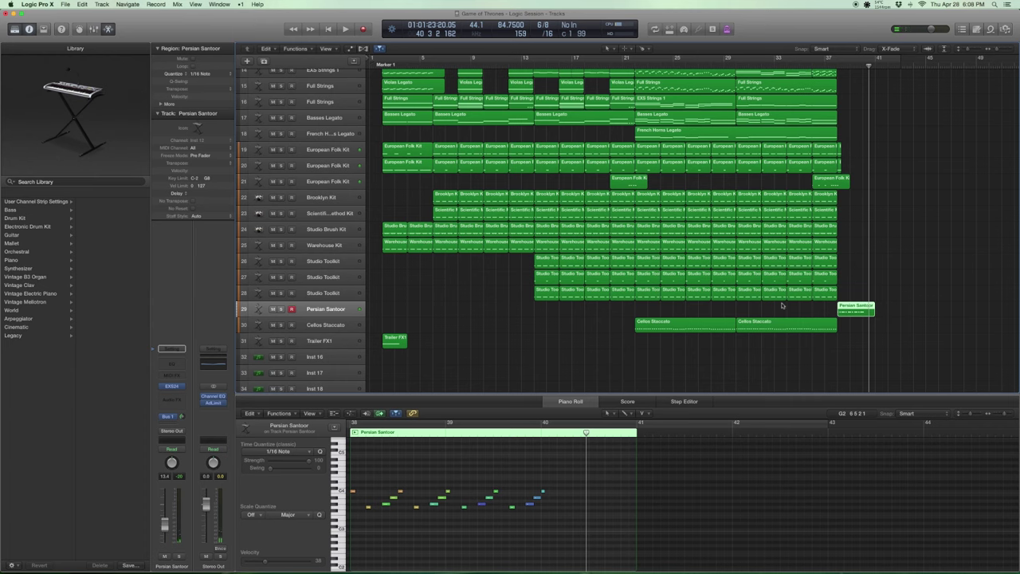
# - Zoom in on the opening bars of the upper string tracks and return the playhead to bar 1
pyautogui.scroll(5, 839, 263)
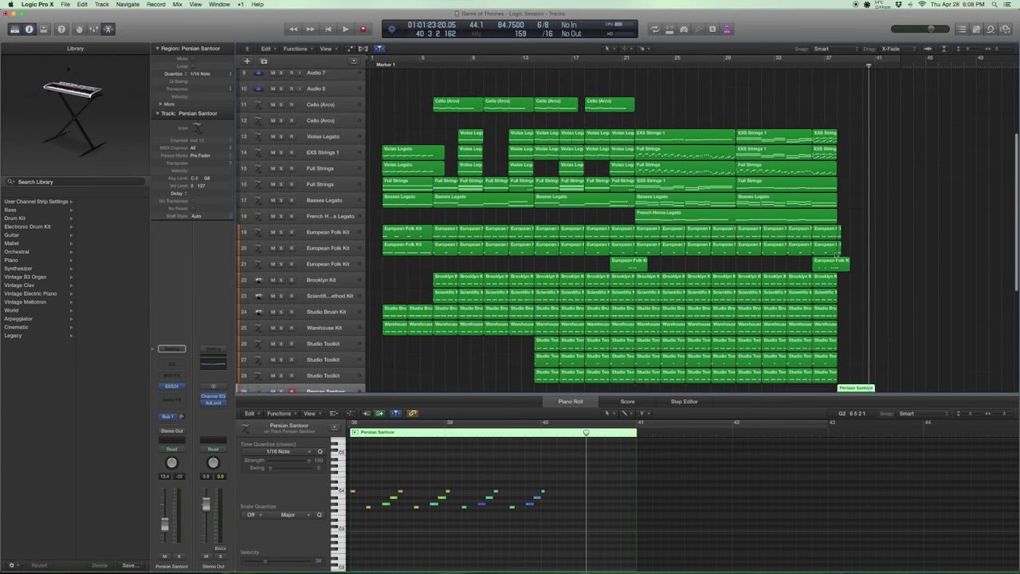
pyautogui.moveTo(378, 90); pyautogui.dragTo(572, 334)
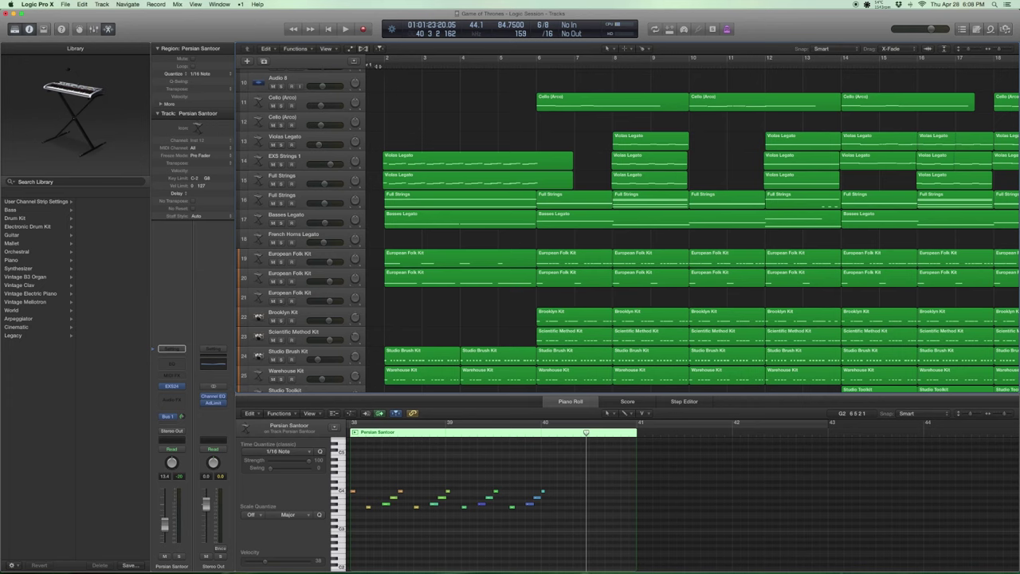
pyautogui.press('Return')
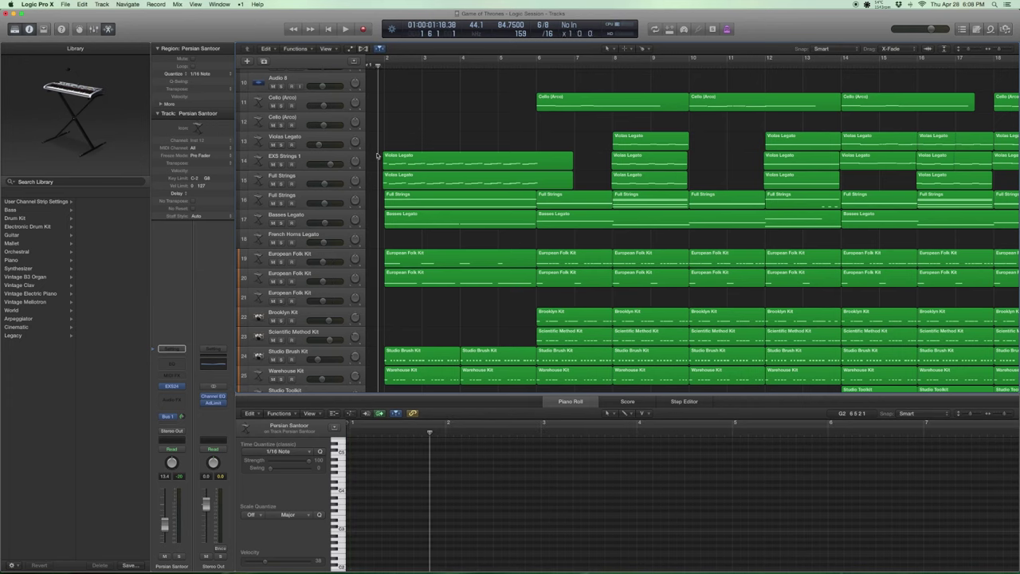
# - Step through the string tracks from Basses Legato to Cello (Arco), showing its Pop Strings patch in the library
pyautogui.click(394, 223)
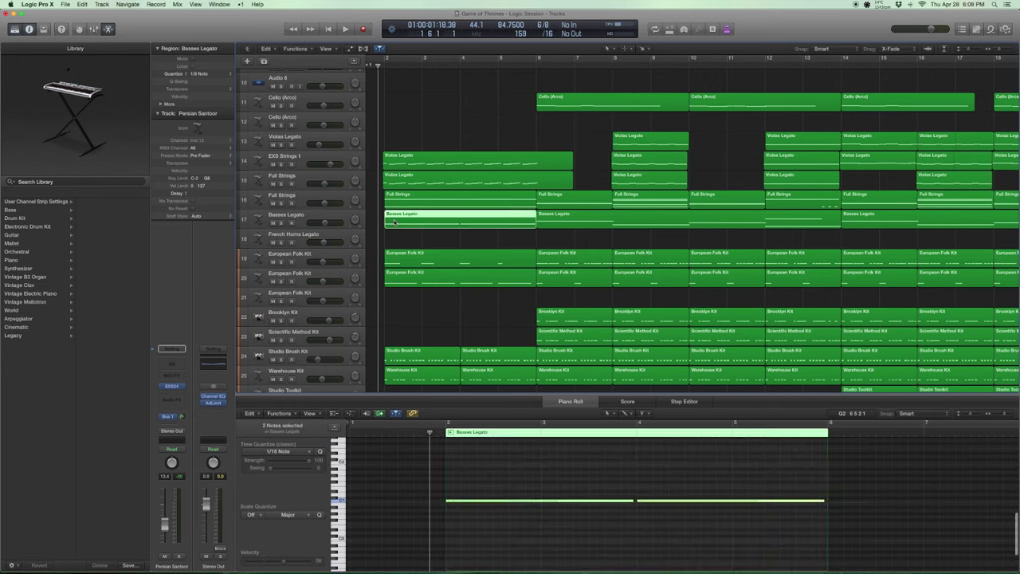
pyautogui.click(326, 199)
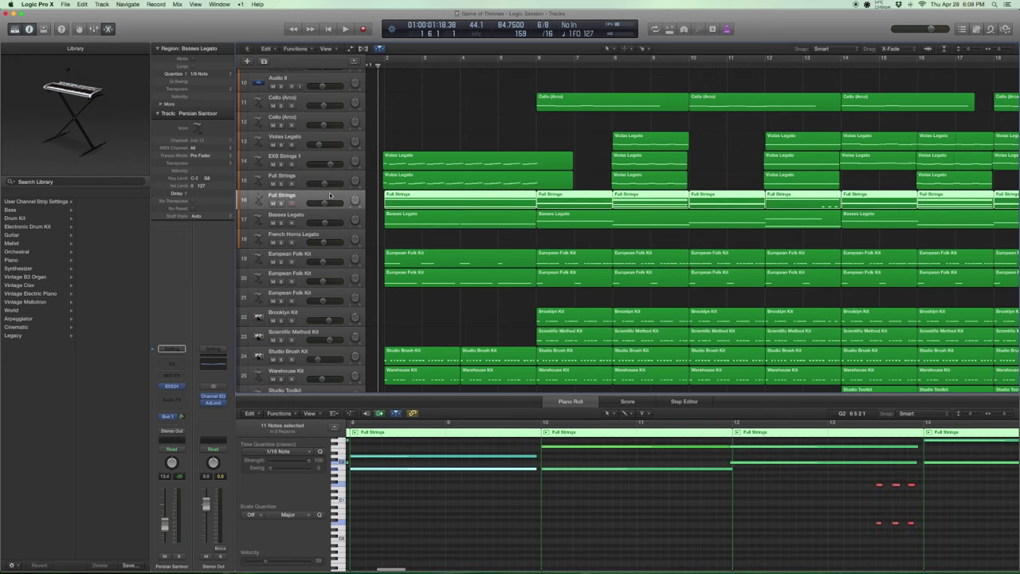
pyautogui.click(310, 183)
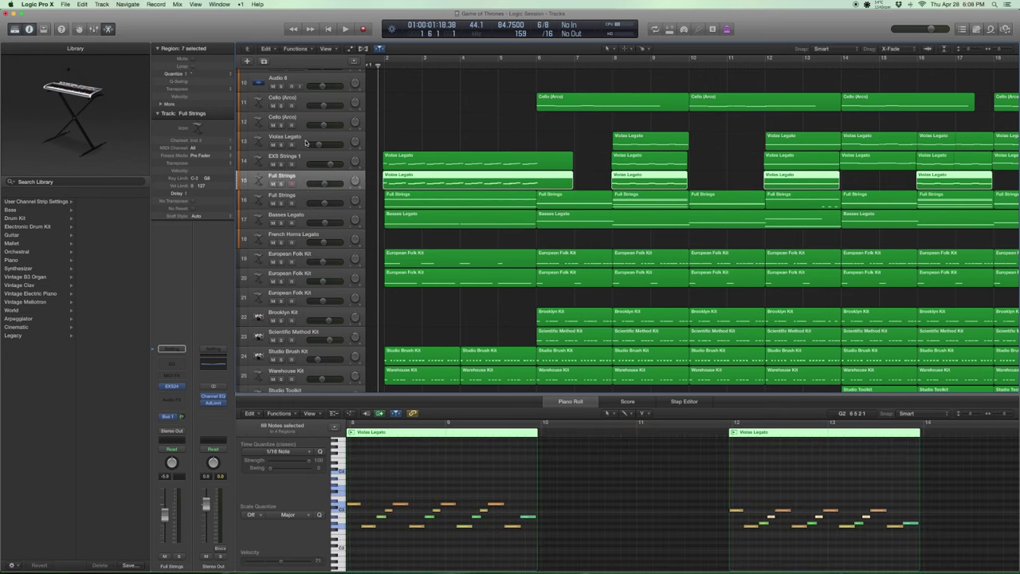
pyautogui.click(300, 157)
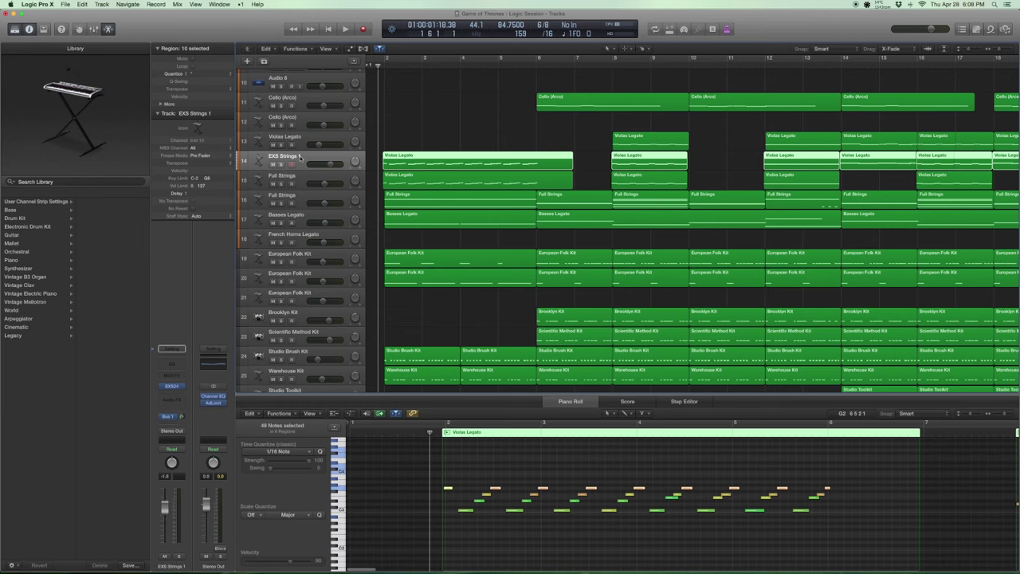
pyautogui.click(303, 137)
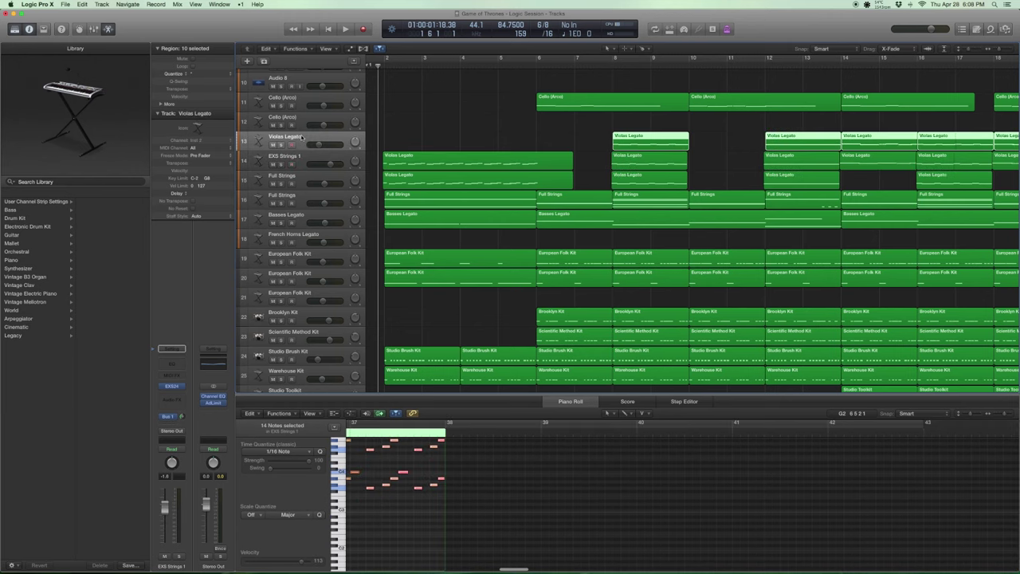
pyautogui.click(306, 100)
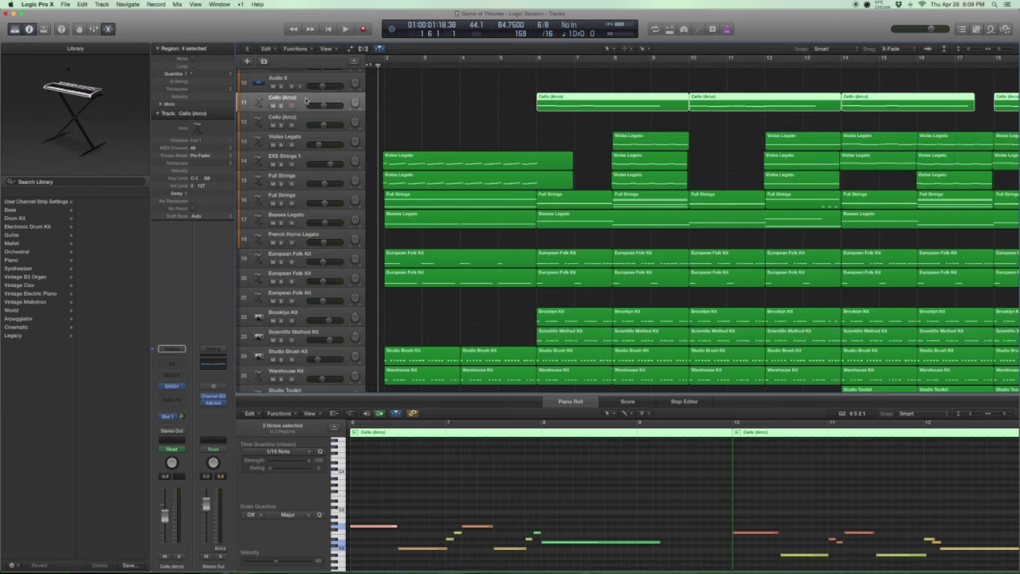
pyautogui.click(157, 386)
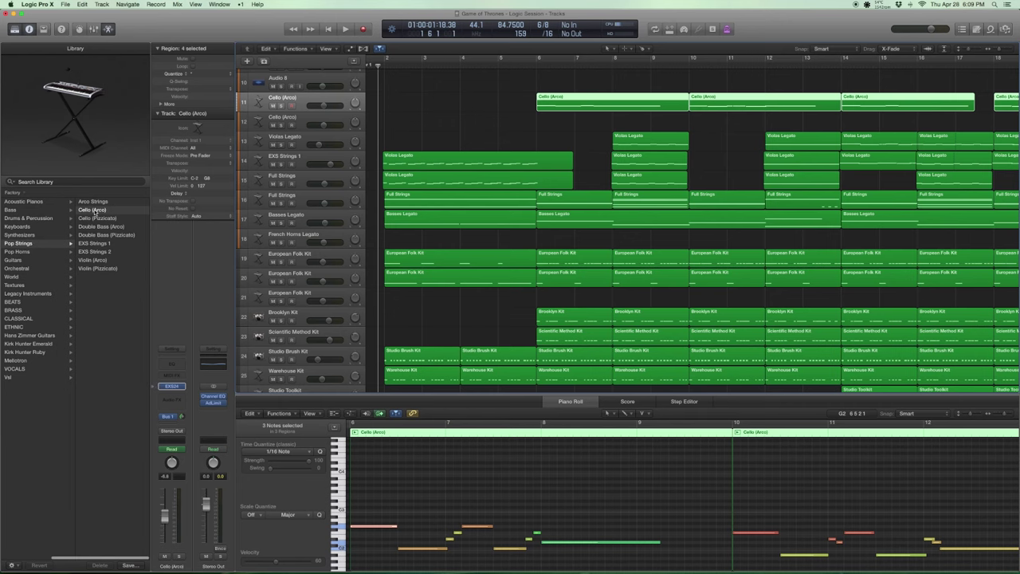
pyautogui.scroll(1, 503, 120)
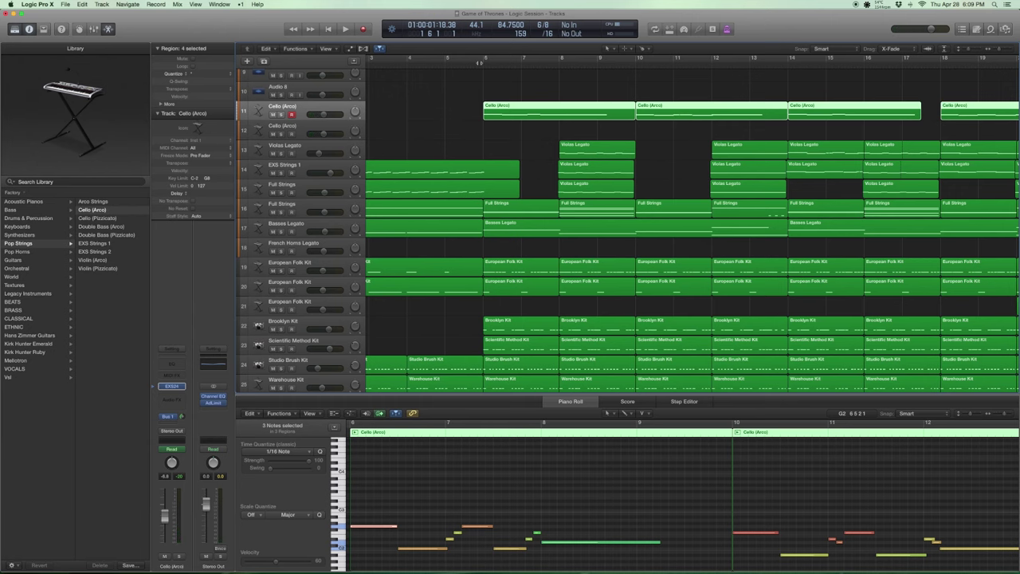
pyautogui.press('a')
pyautogui.hscroll(5, 449, 130)
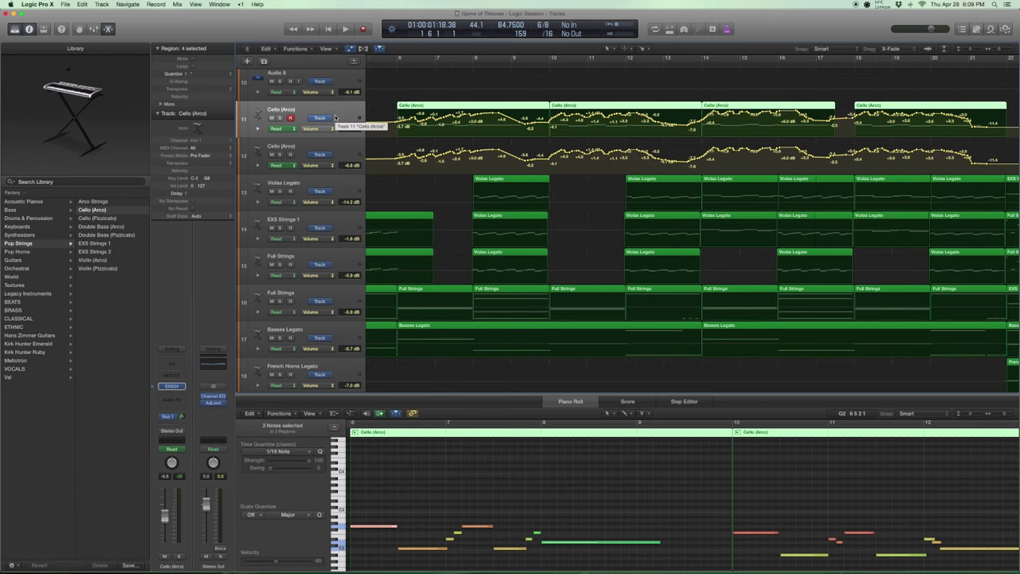
pyautogui.press('Down')
pyautogui.press('Down')
pyautogui.press('Down')
pyautogui.press('Down')
pyautogui.press('Down')
pyautogui.press('Down')
pyautogui.press('Down')
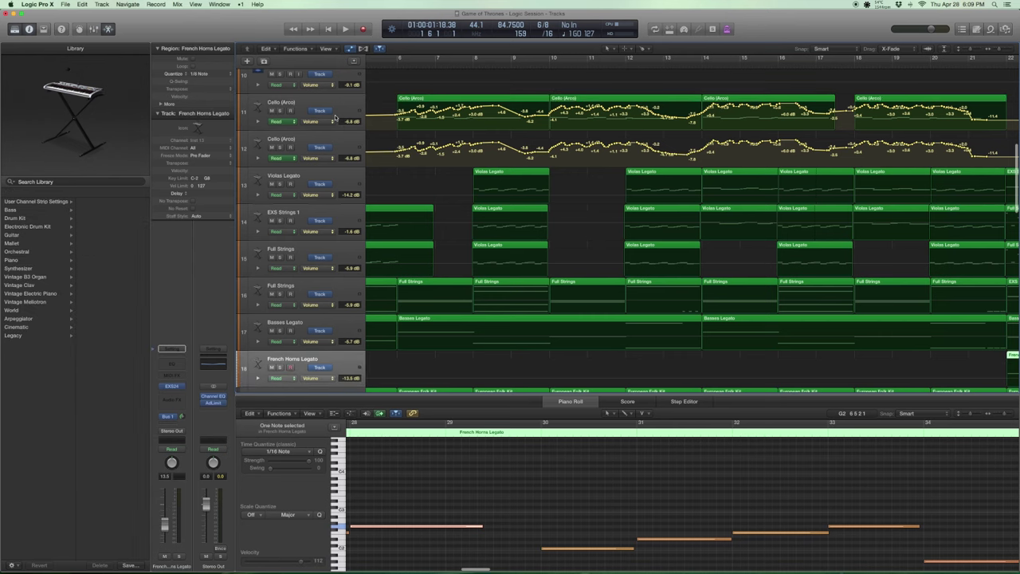
pyautogui.scroll(-1, 334, 118)
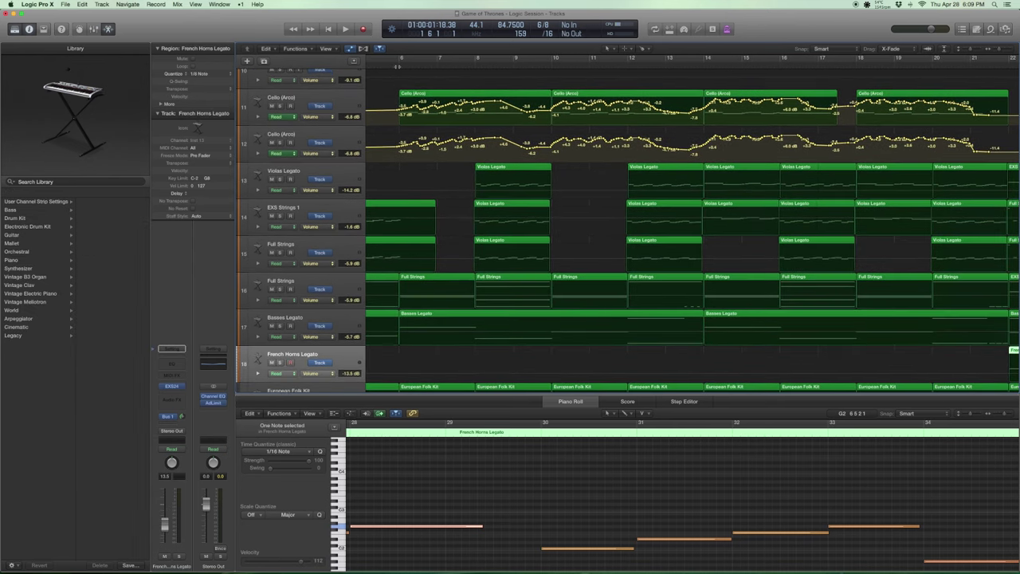
pyautogui.hscroll(1, 692, 232)
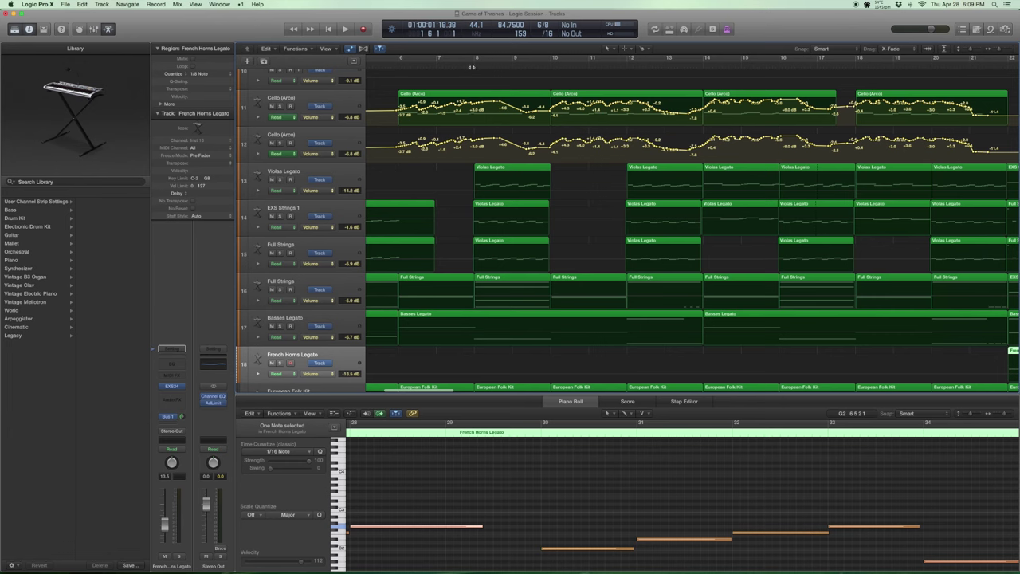
pyautogui.scroll(1, 502, 102)
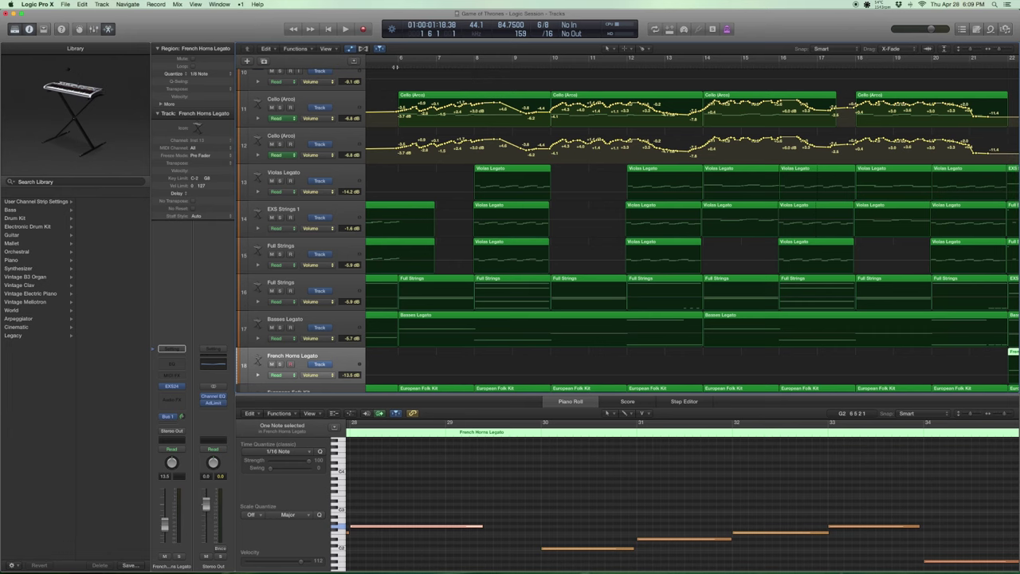
pyautogui.press('super+Up')
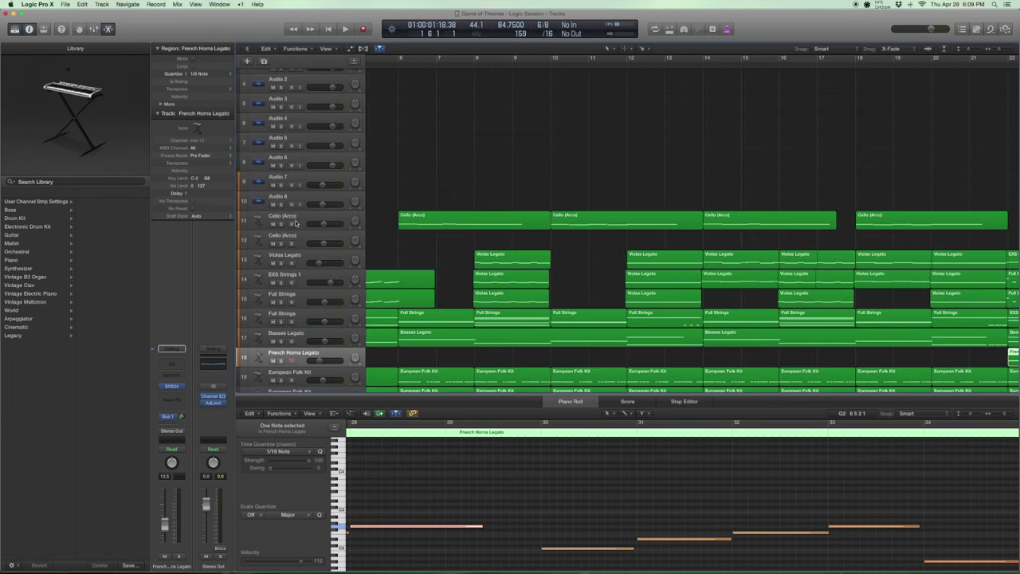
# - Solo the Cello (Arco) regions and play them on their own
pyautogui.click(301, 216)
pyautogui.hotkey('ctrl', 's')
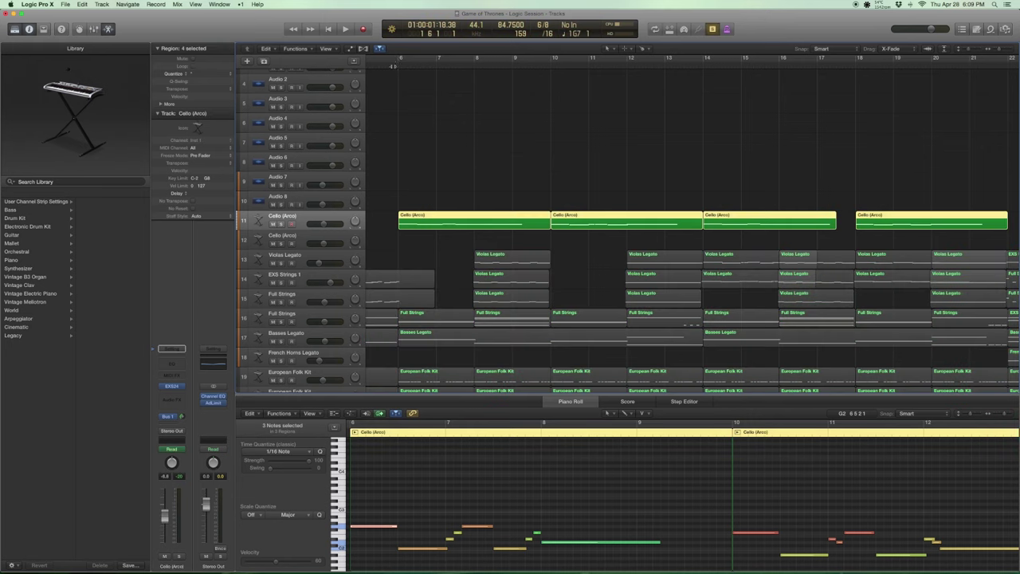
pyautogui.press('space')
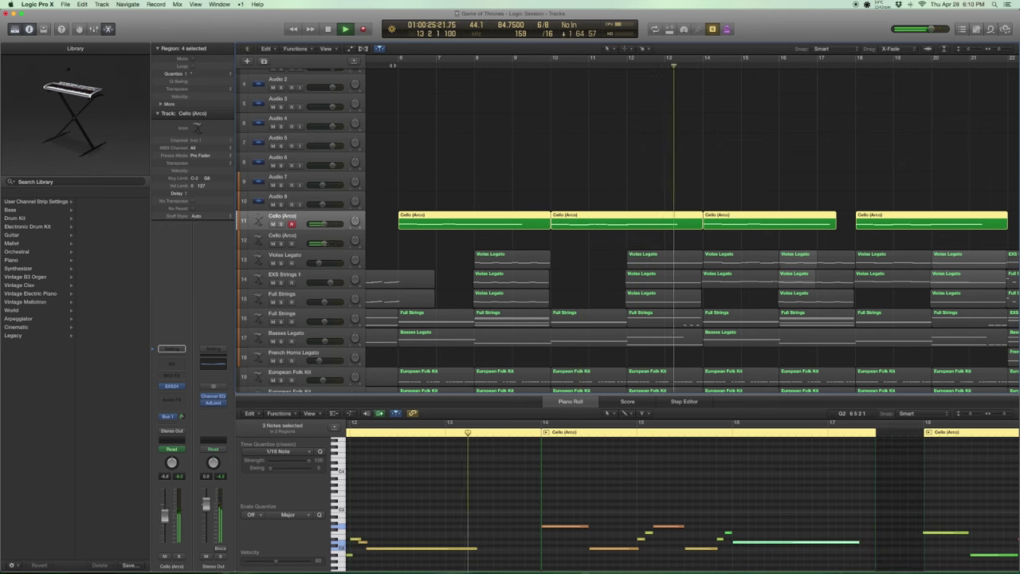
pyautogui.press('space')
# - Deselect the cello regions and zoom out to show bars 1–31
pyautogui.click(398, 76)
pyautogui.press('super+Left')
pyautogui.press('super+Left')
pyautogui.press('super+Left')
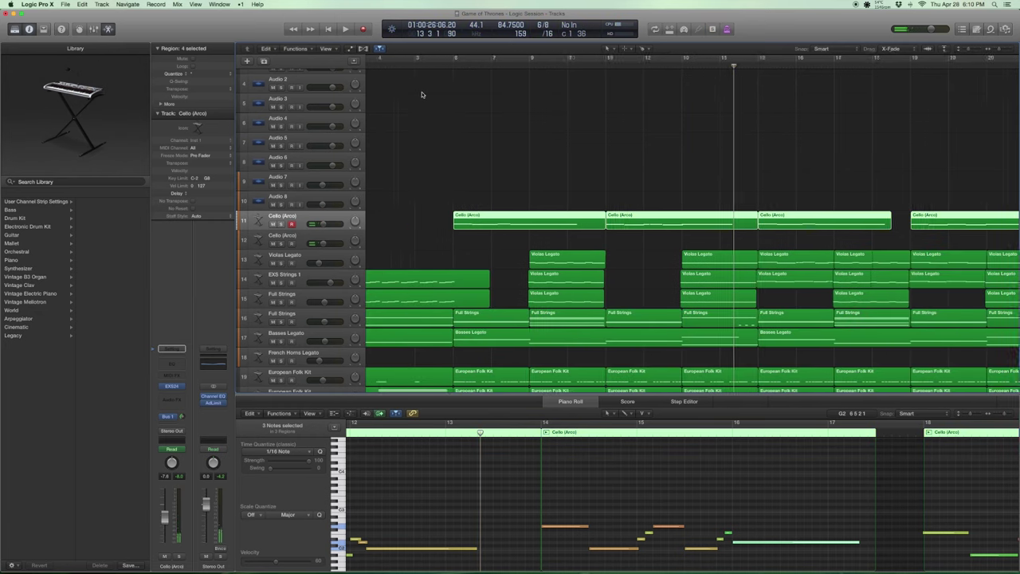
pyautogui.press('super+Left')
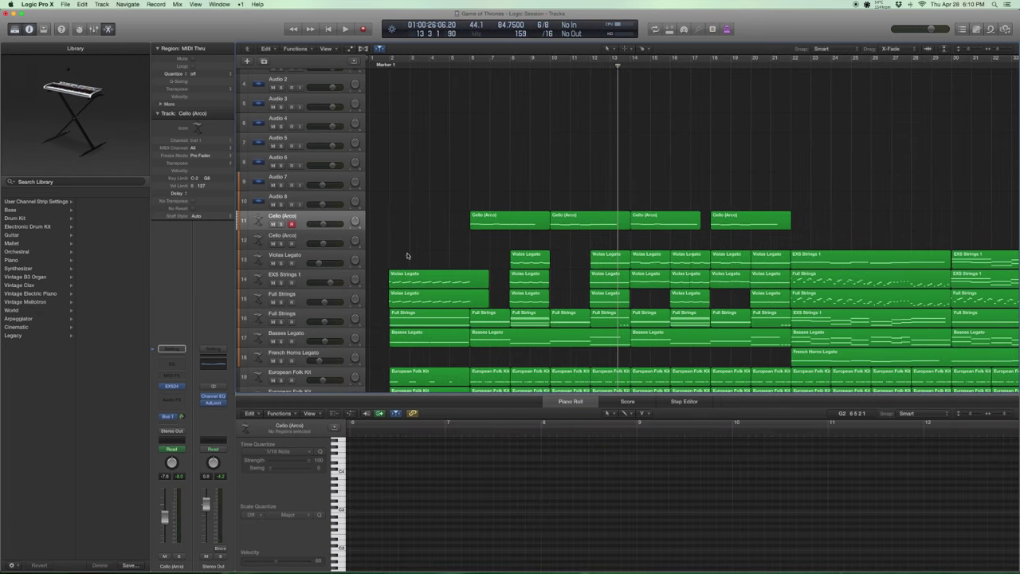
# - Select the regions on string tracks 13–16, then show the EXS Strings 1 patch in the library
pyautogui.moveTo(396, 243); pyautogui.dragTo(769, 323)
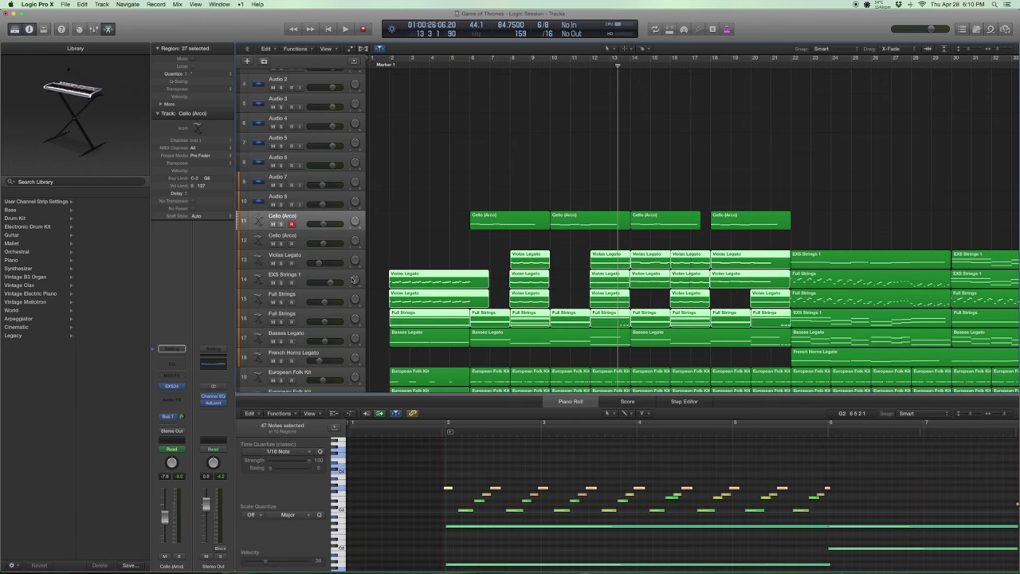
pyautogui.click(316, 277)
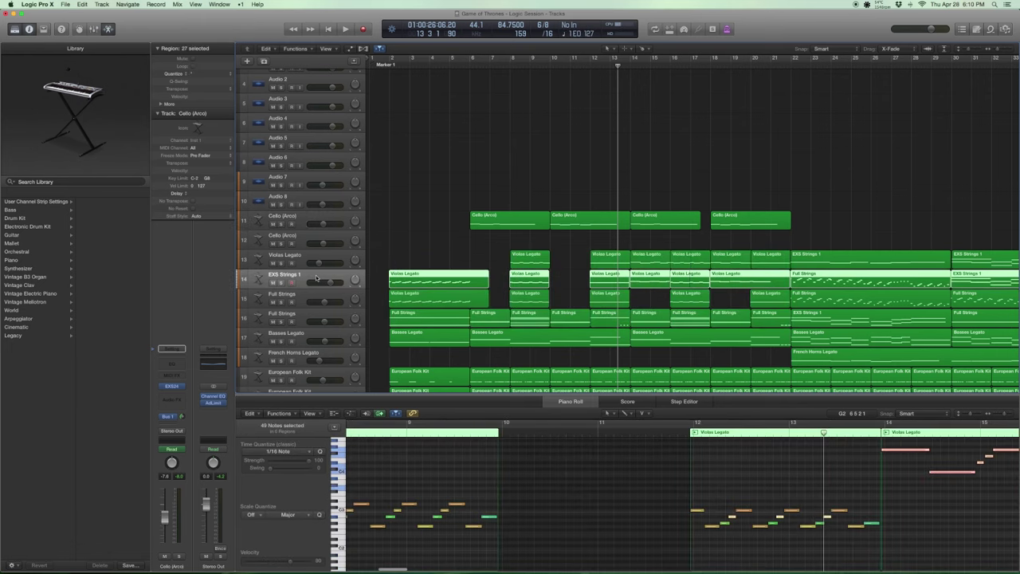
pyautogui.click(155, 389)
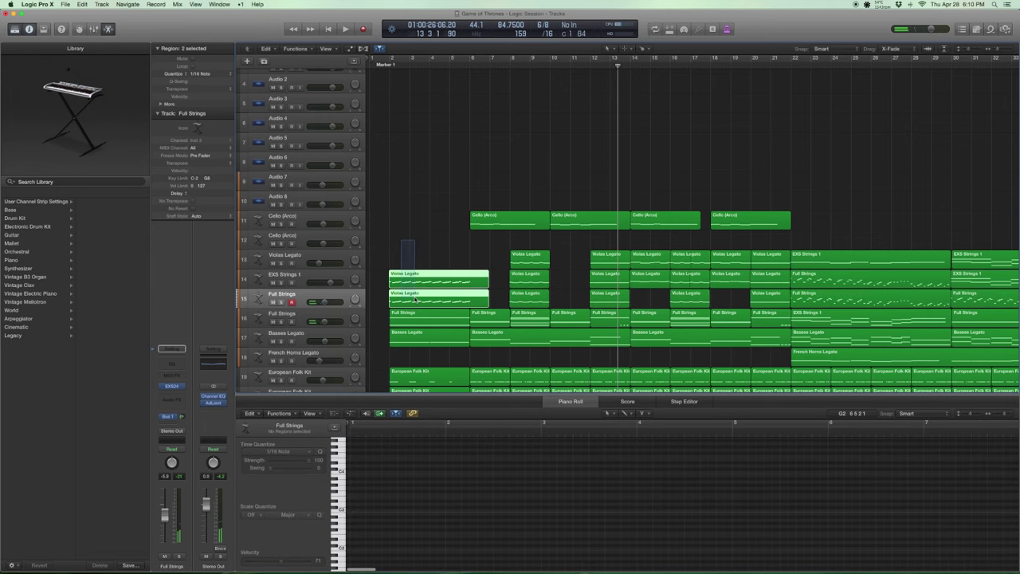
# - Solo the two opening Violas Legato regions, play them from bar 1, and zoom on bars 1–4
pyautogui.hotkey('ctrl', 's')
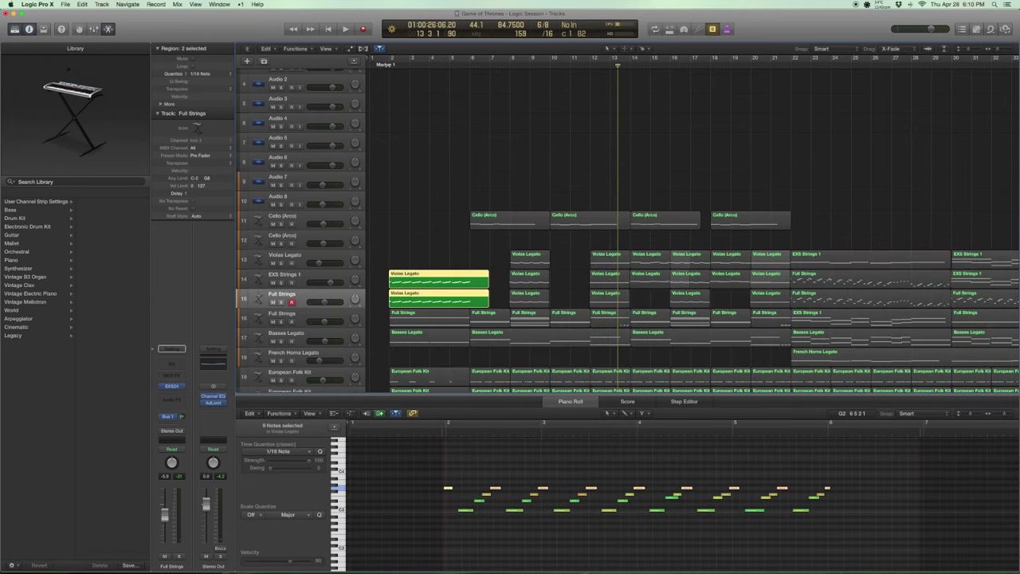
pyautogui.press('Return')
pyautogui.press('space')
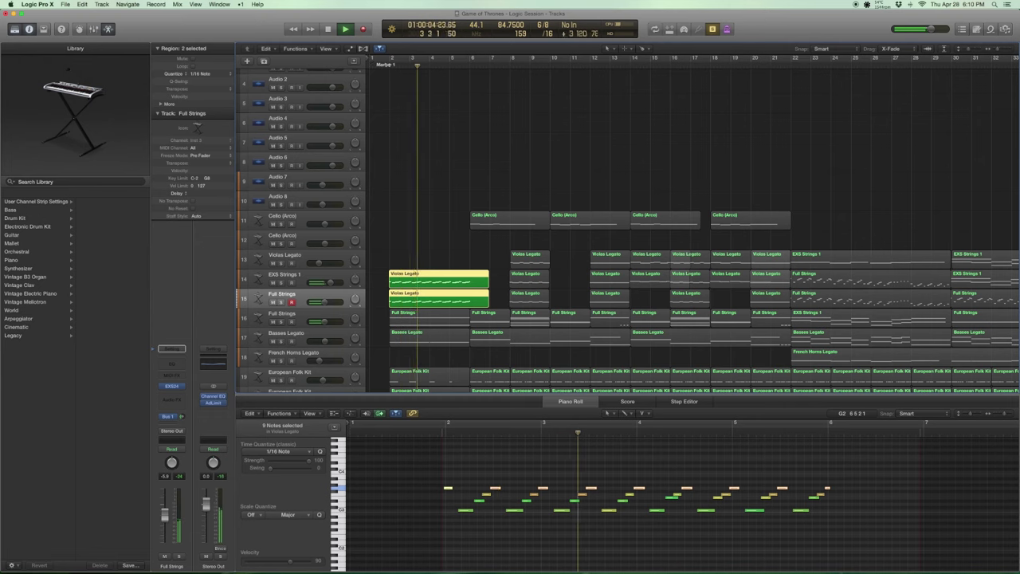
pyautogui.press('space')
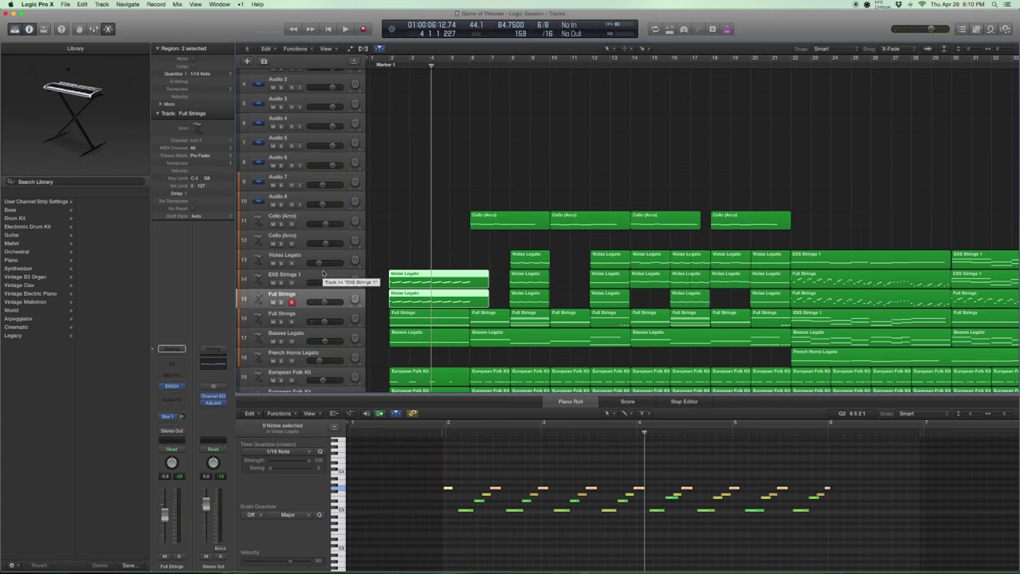
pyautogui.moveTo(383, 257); pyautogui.dragTo(431, 327)
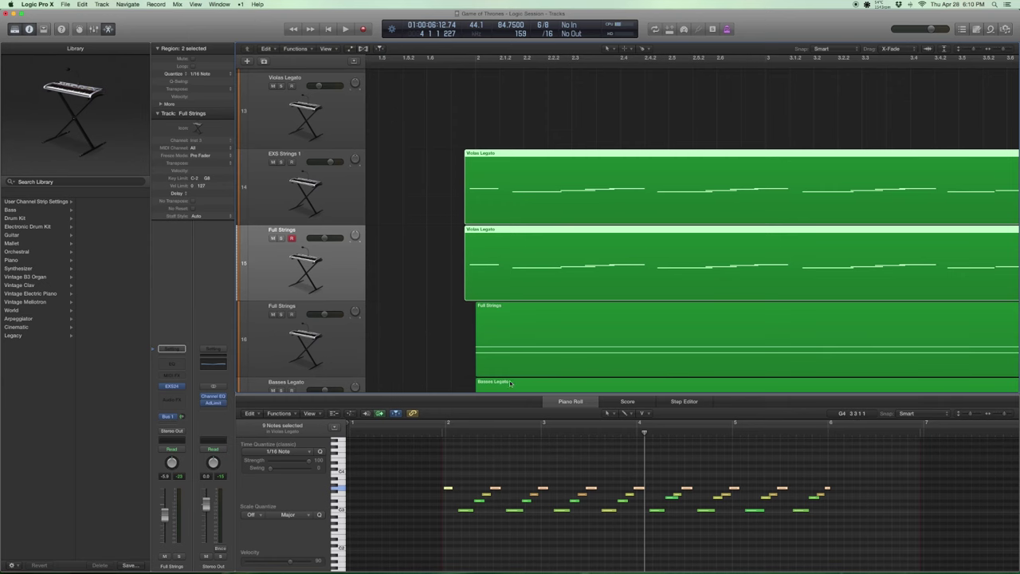
pyautogui.keyDown('ctrl'); pyautogui.keyDown('alt'); pyautogui.click(459, 343); pyautogui.keyUp('alt'); pyautogui.keyUp('ctrl')
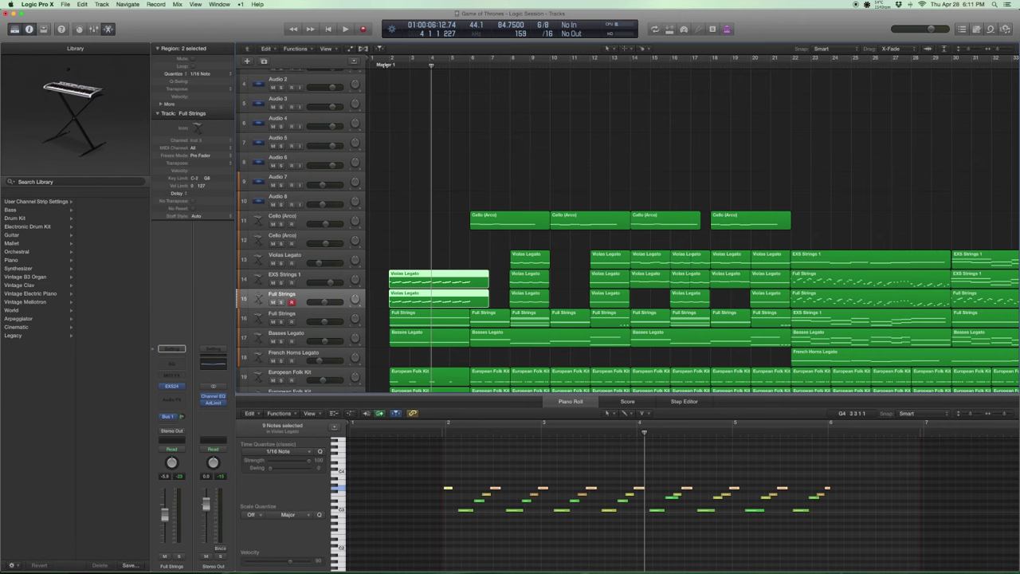
# - Solo and play the second Full Strings part alone, then unsolo and select the Basses Legato track
pyautogui.click(358, 319)
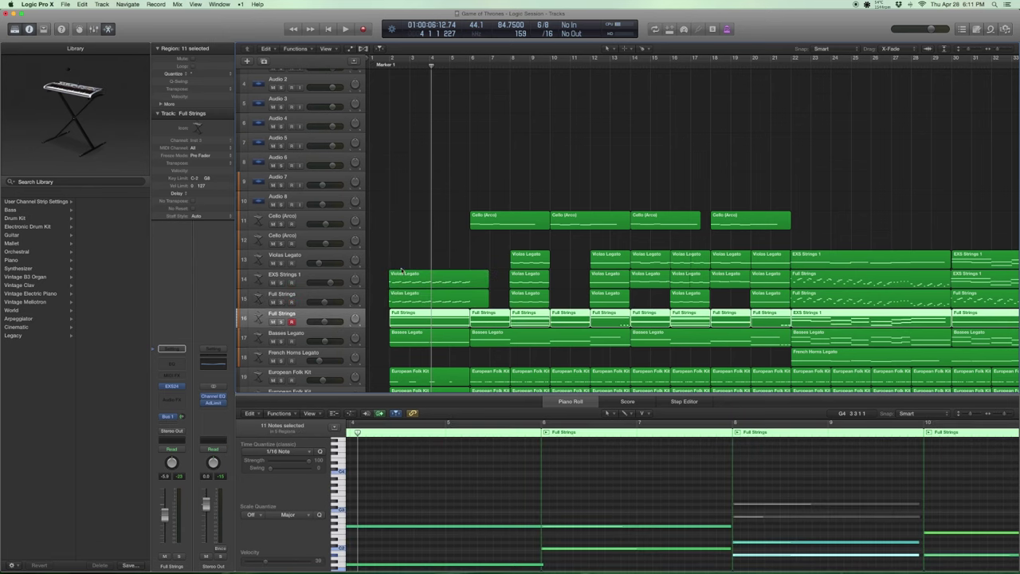
pyautogui.hotkey('ctrl', 's')
pyautogui.hotkey('shift', 'space')
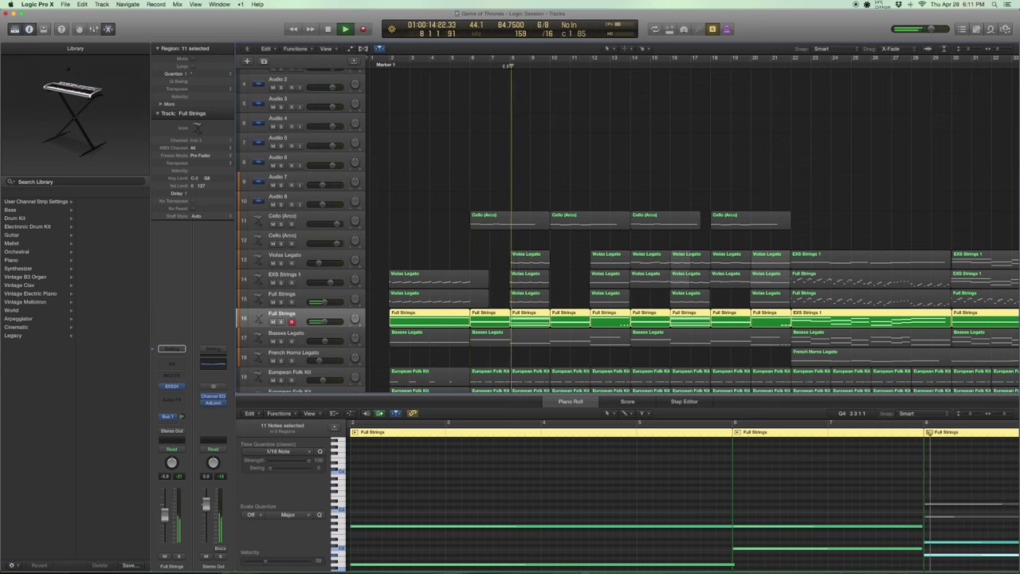
pyautogui.press('space')
pyautogui.hotkey('ctrl', 's')
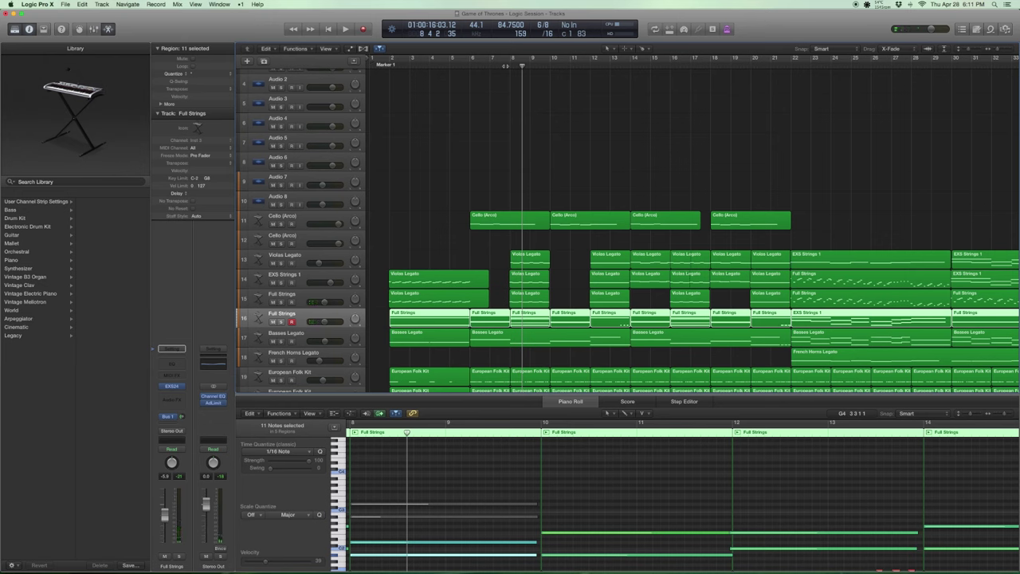
pyautogui.click(311, 339)
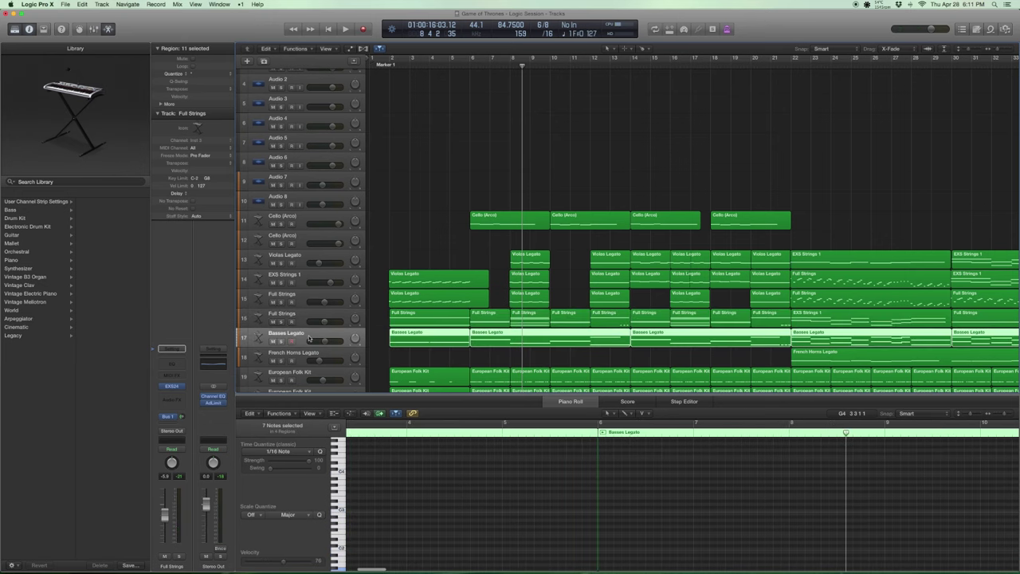
# - Show the Basses Legato patch in the Library, then return to the Strings patch list
pyautogui.click(158, 389)
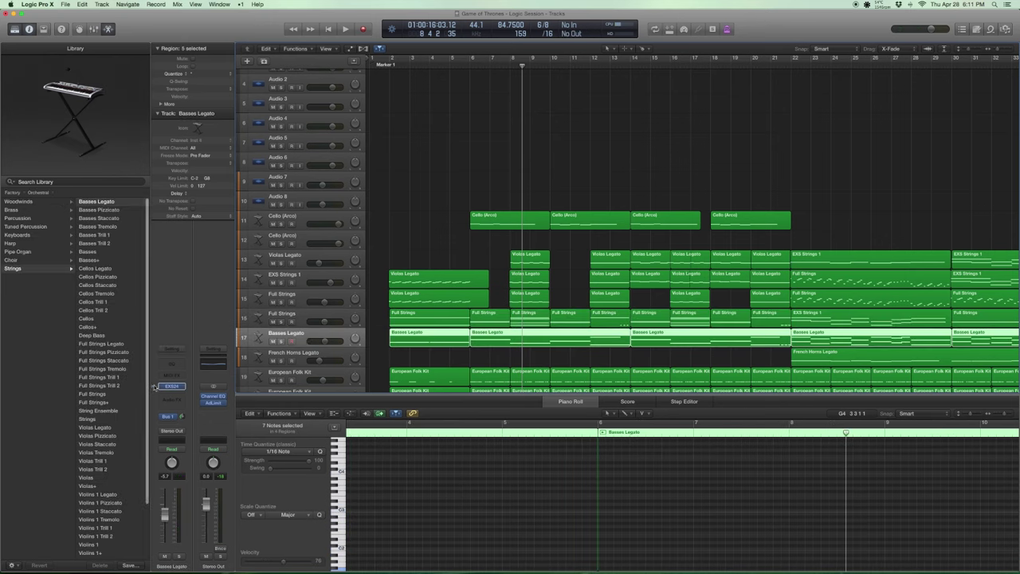
pyautogui.hscroll(-3, 33, 239)
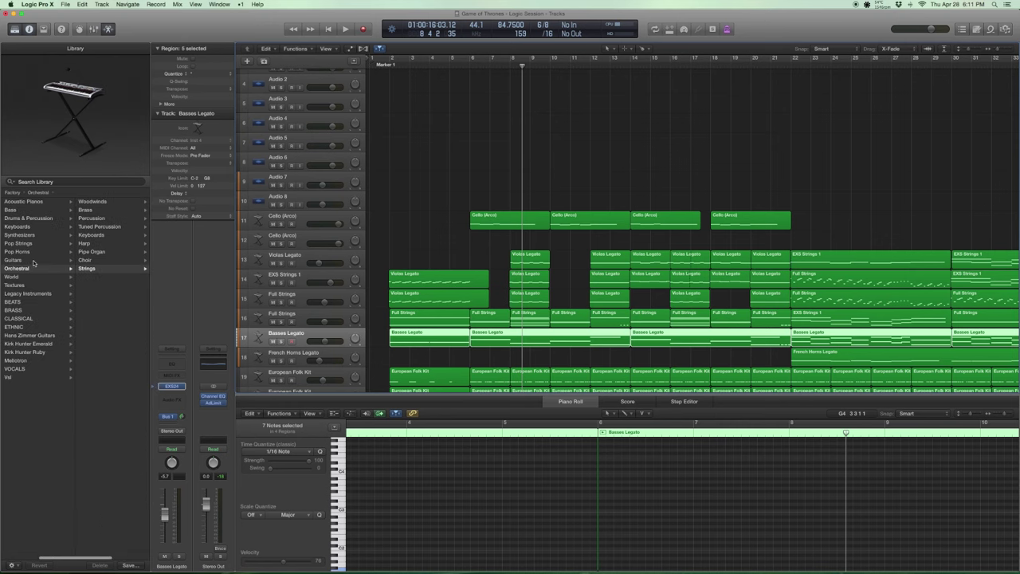
pyautogui.click(86, 269)
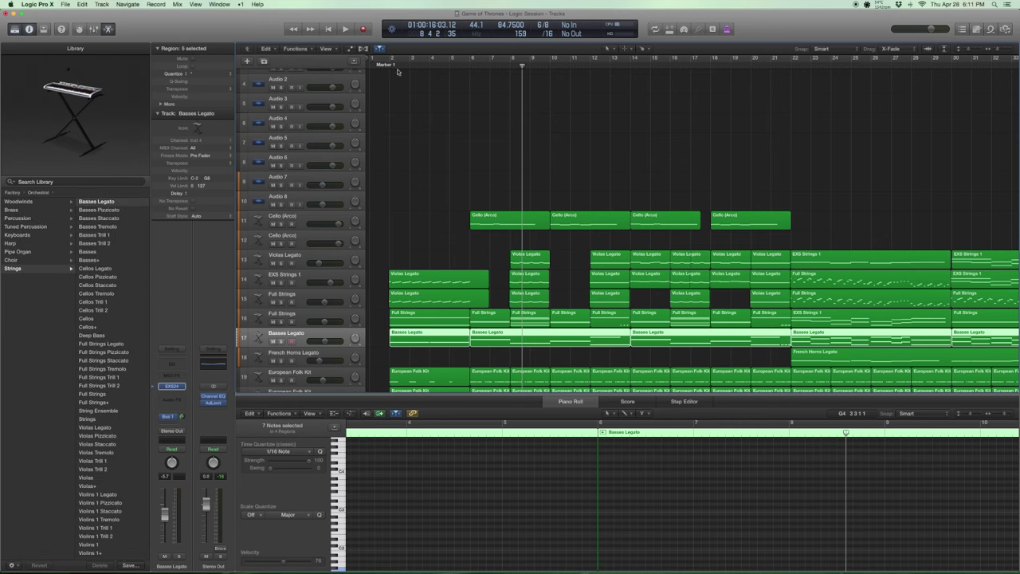
# - Solo the Basses Legato regions and audition them from bar 2 and bar 22, then unsolo
pyautogui.hotkey('ctrl', 's')
pyautogui.press('space')
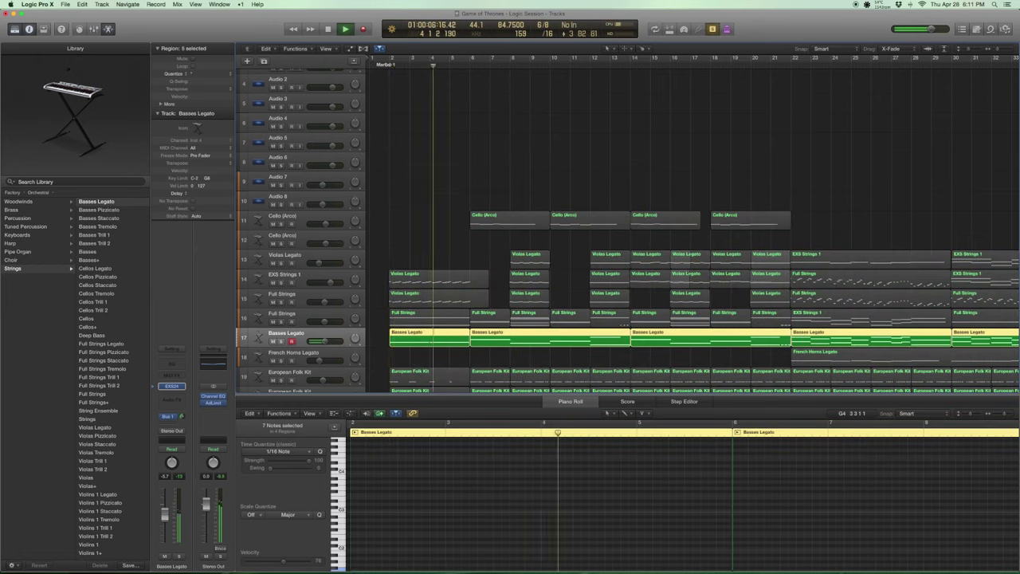
pyautogui.press('space')
pyautogui.hscroll(10, 580, 121)
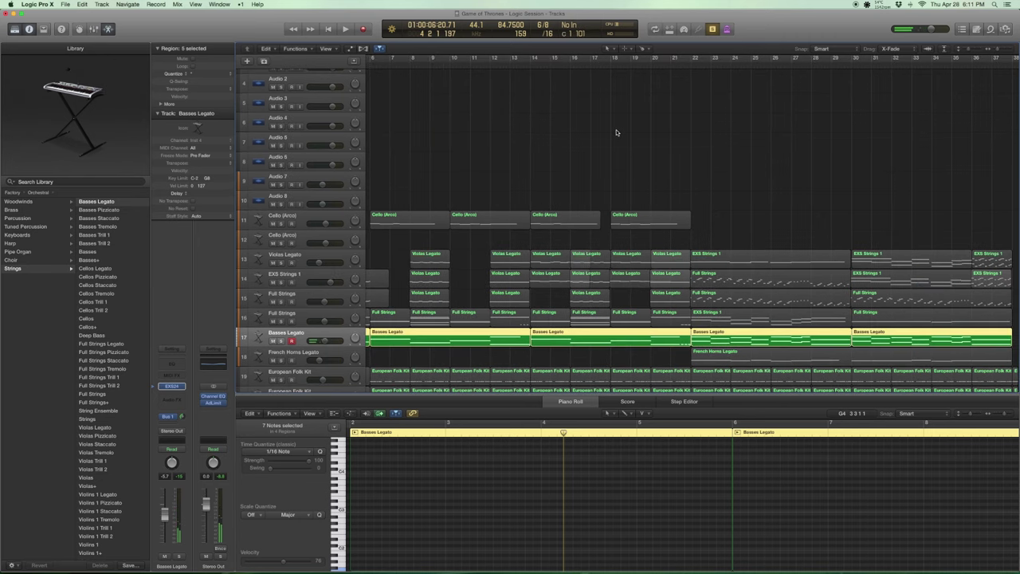
pyautogui.click(624, 66)
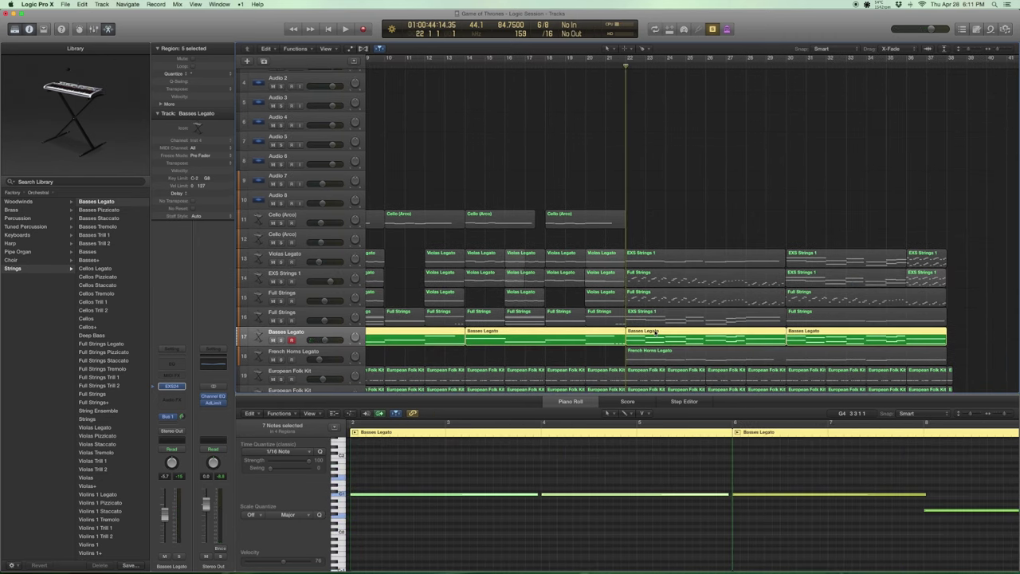
pyautogui.press('space')
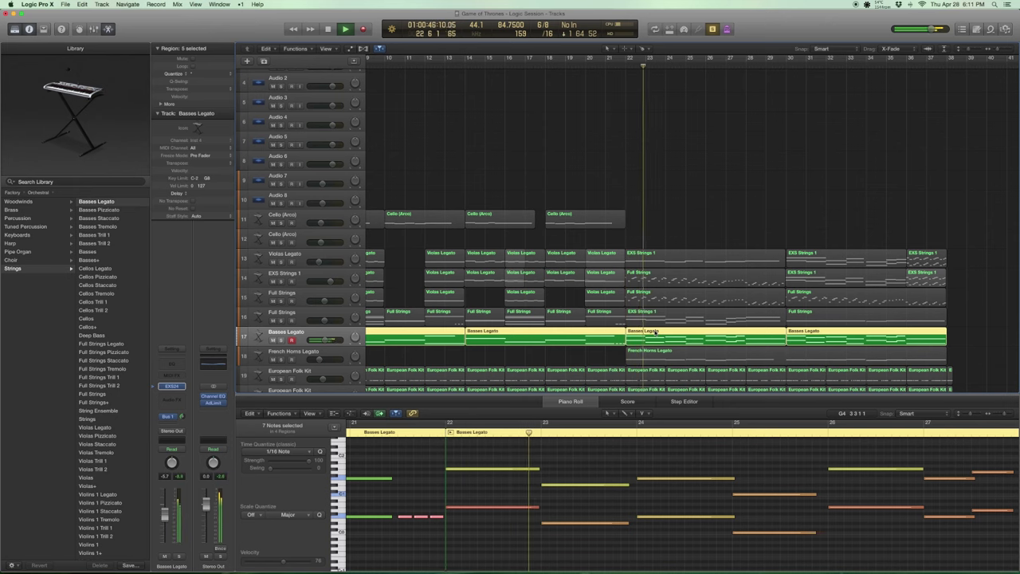
pyautogui.press('space')
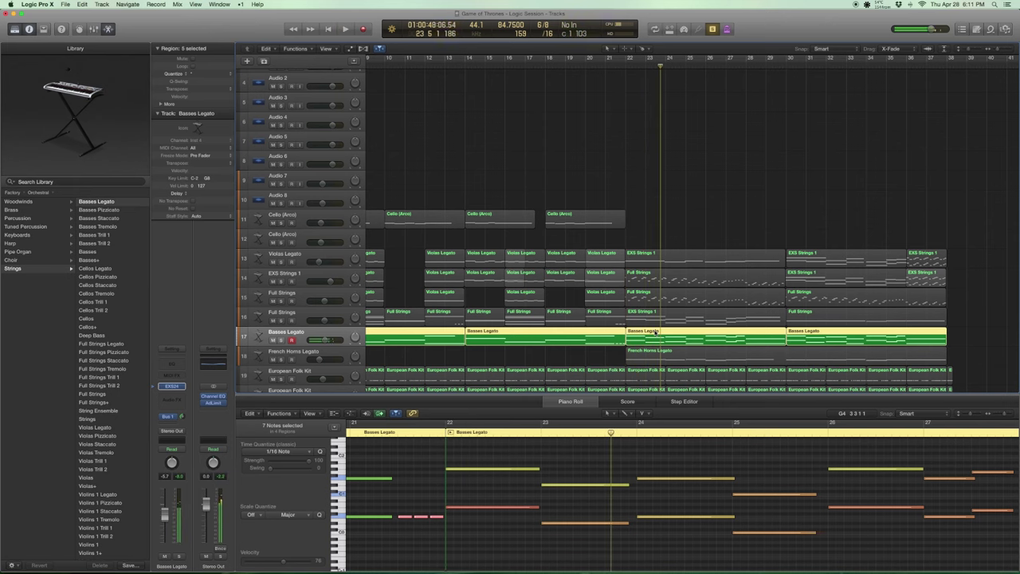
pyautogui.hotkey('ctrl', 's')
pyautogui.scroll(-1, 592, 195)
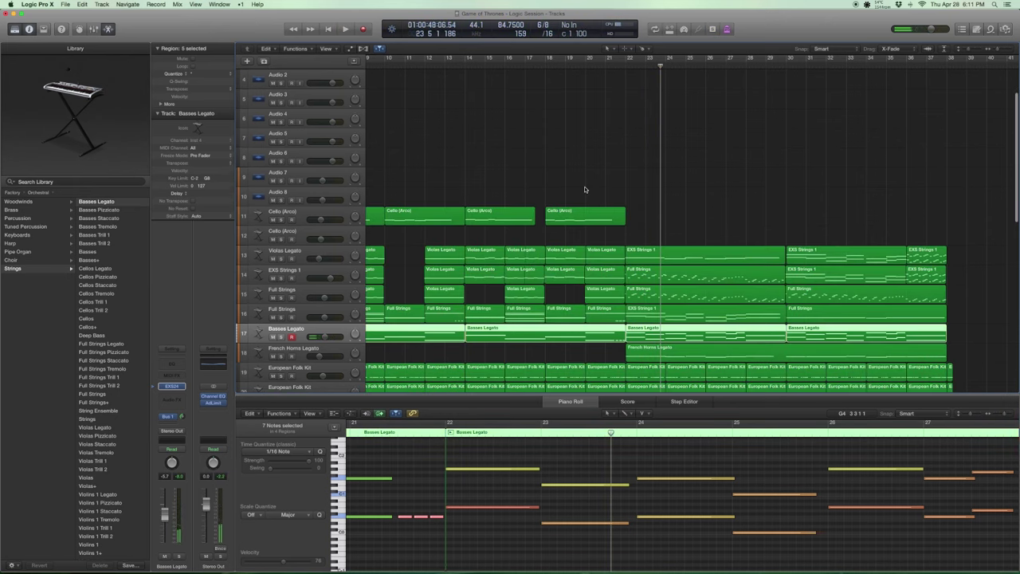
# - Select the string regions on tracks 13–17, play them from bar 22, and hide the note editor
pyautogui.press('super+Left')
pyautogui.click(520, 164)
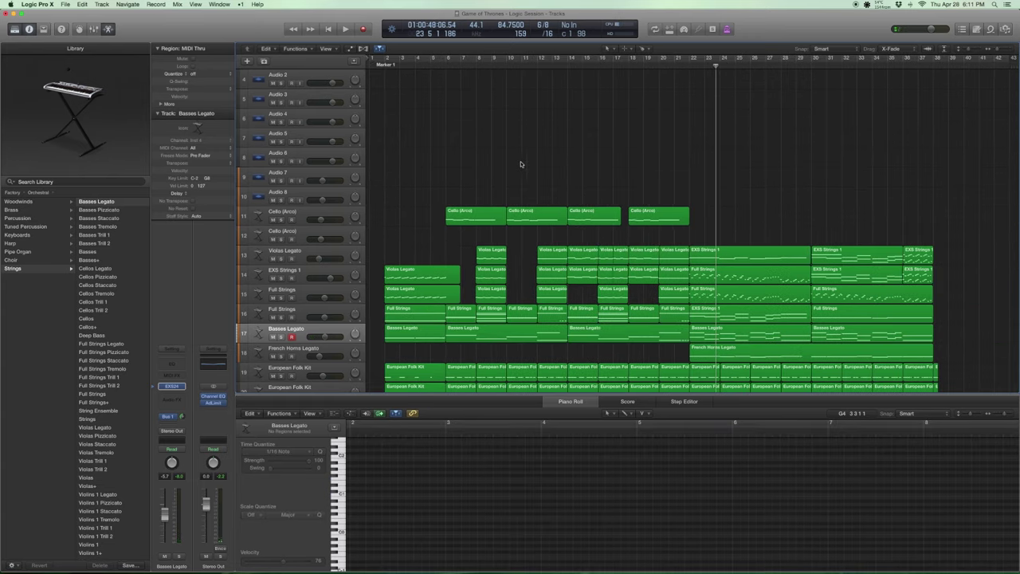
pyautogui.moveTo(951, 336); pyautogui.dragTo(430, 230)
pyautogui.press('space')
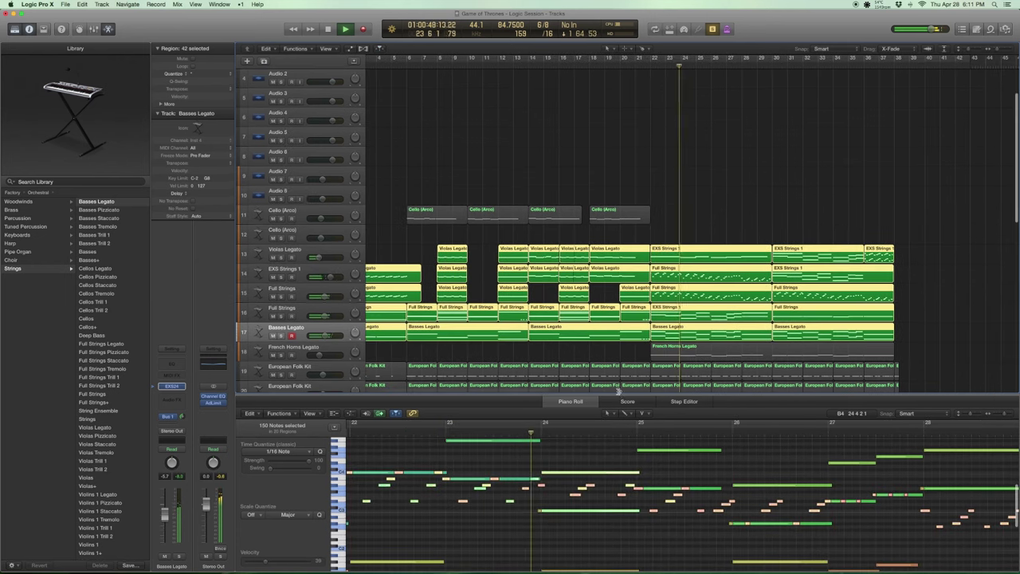
pyautogui.moveTo(618, 394); pyautogui.dragTo(617, 570)
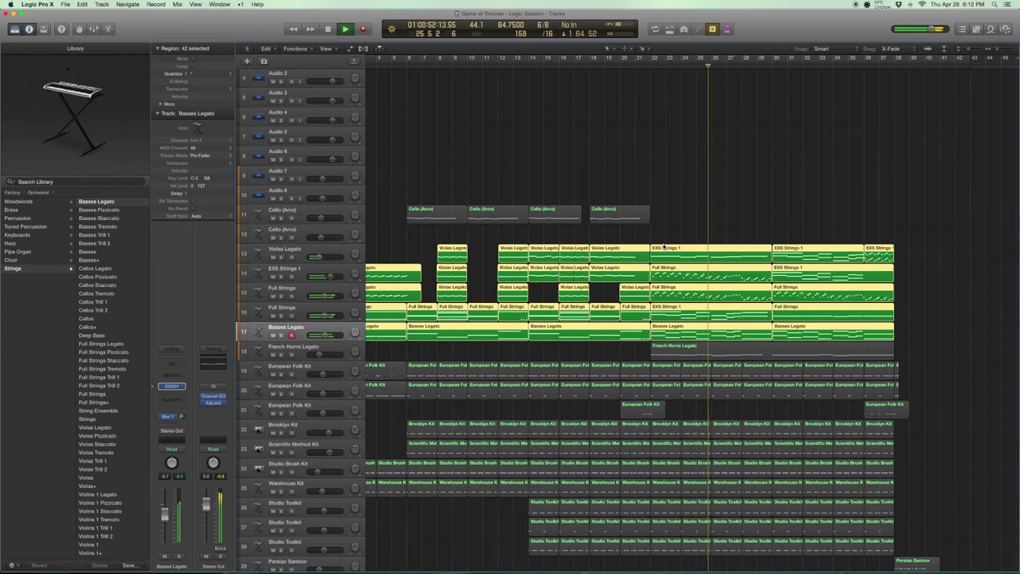
pyautogui.press('space')
# - Add both Cellos Staccato regions and play all 44 string regions from bar 22, then select everything
pyautogui.press('z')
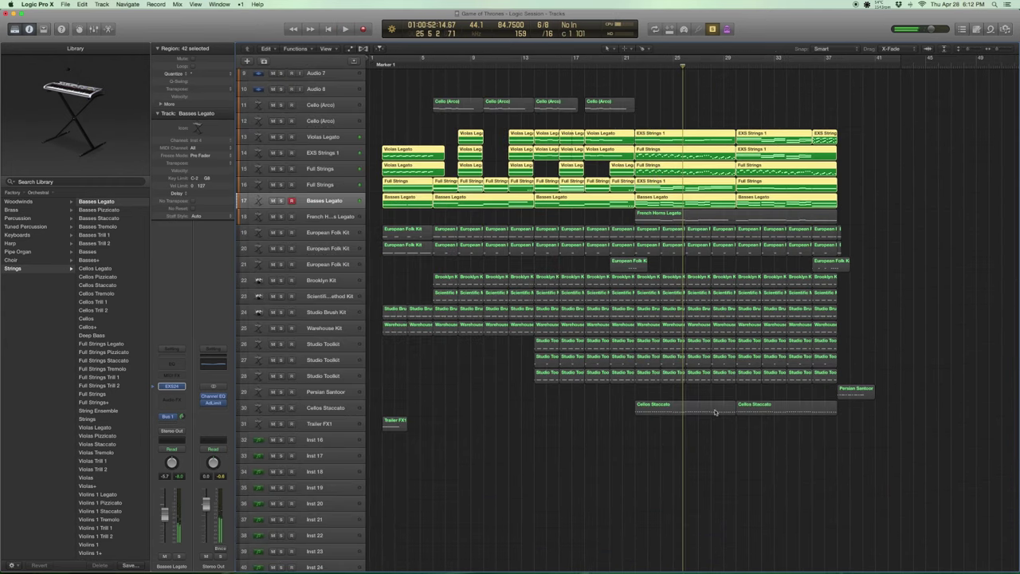
pyautogui.moveTo(770, 433); pyautogui.dragTo(667, 411)
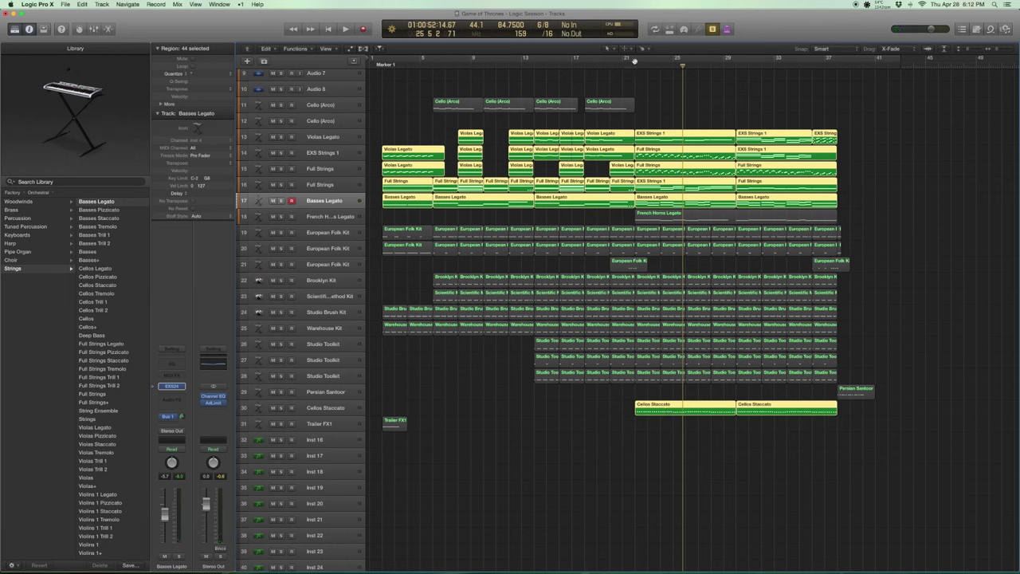
pyautogui.press(',')
pyautogui.press(',')
pyautogui.press(',')
pyautogui.press(',')
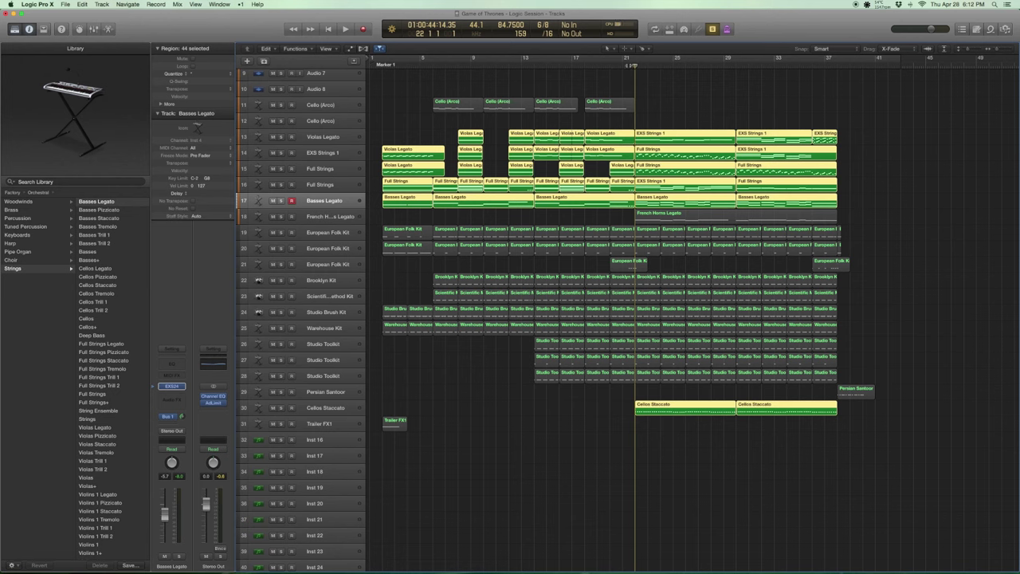
pyautogui.press('space')
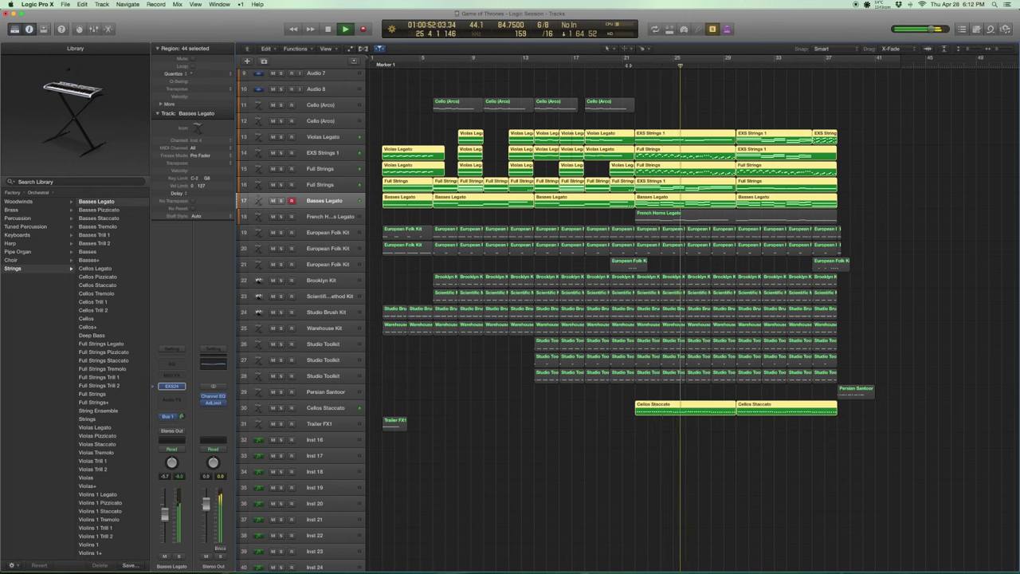
pyautogui.press('space')
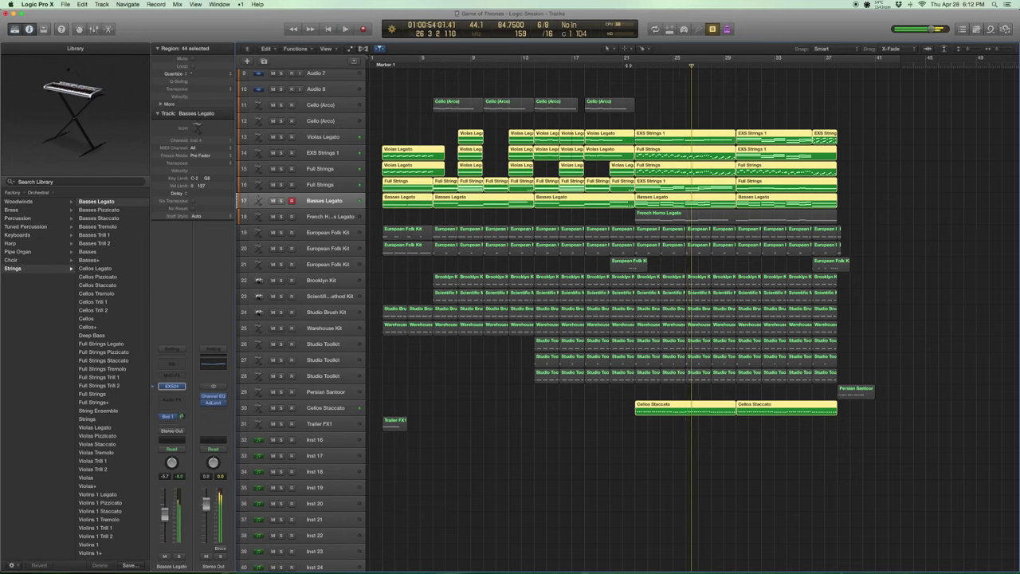
pyautogui.press('super+a')
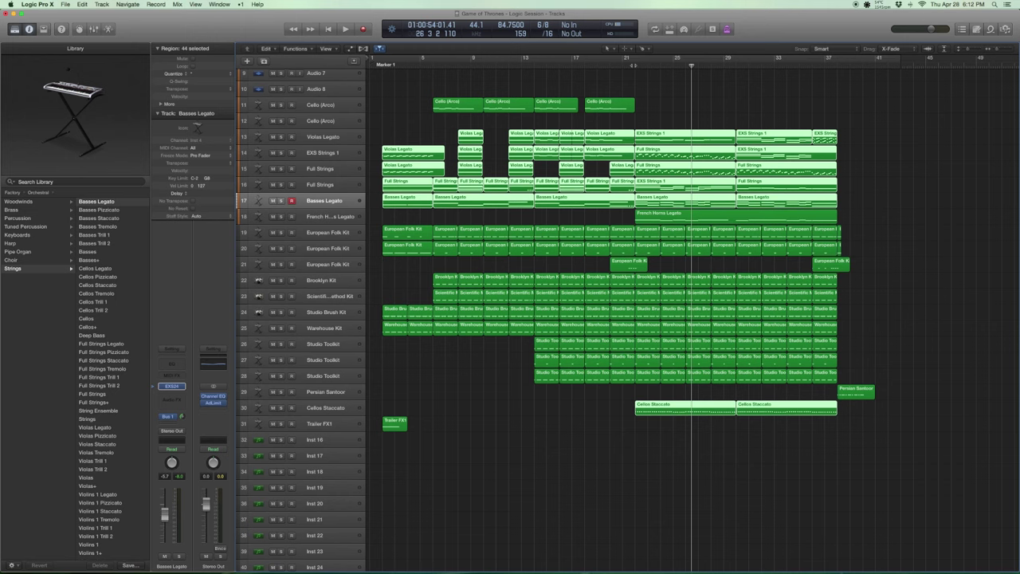
# - Solo the French Horns Legato region and play it alone from bar 21, then unsolo
pyautogui.click(323, 217)
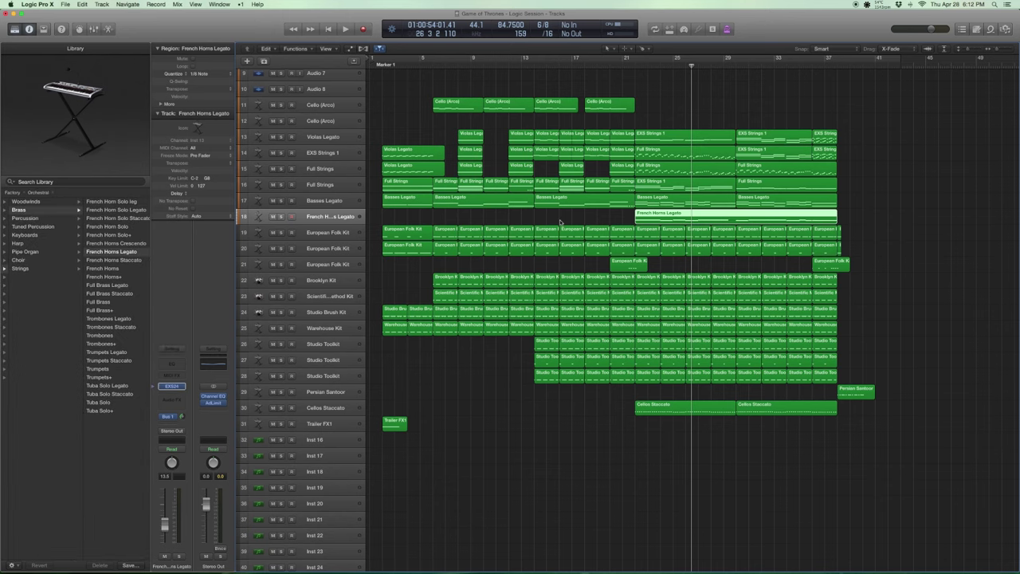
pyautogui.hotkey('shift', 'space')
pyautogui.hotkey('ctrl', 's')
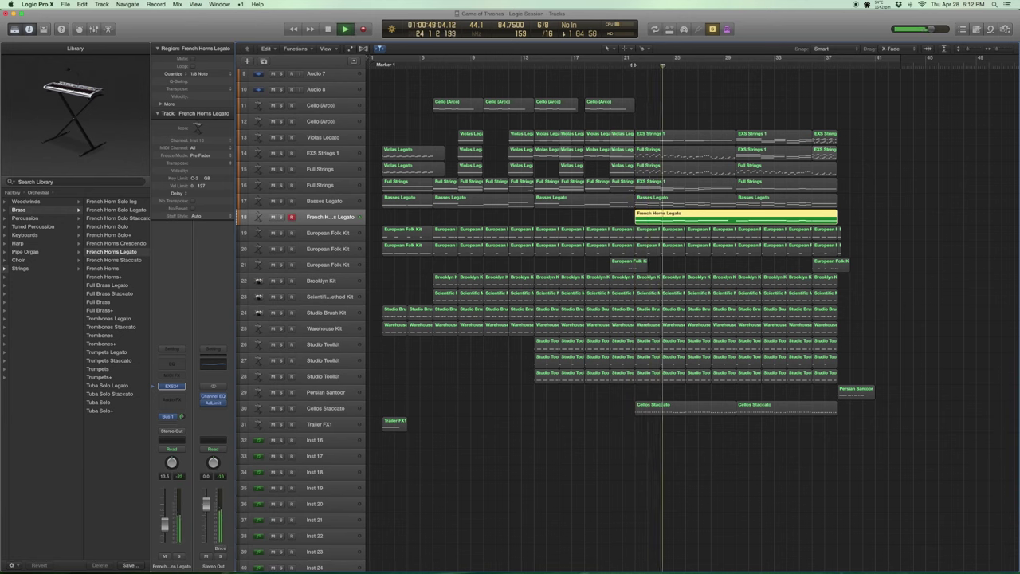
pyautogui.press('space')
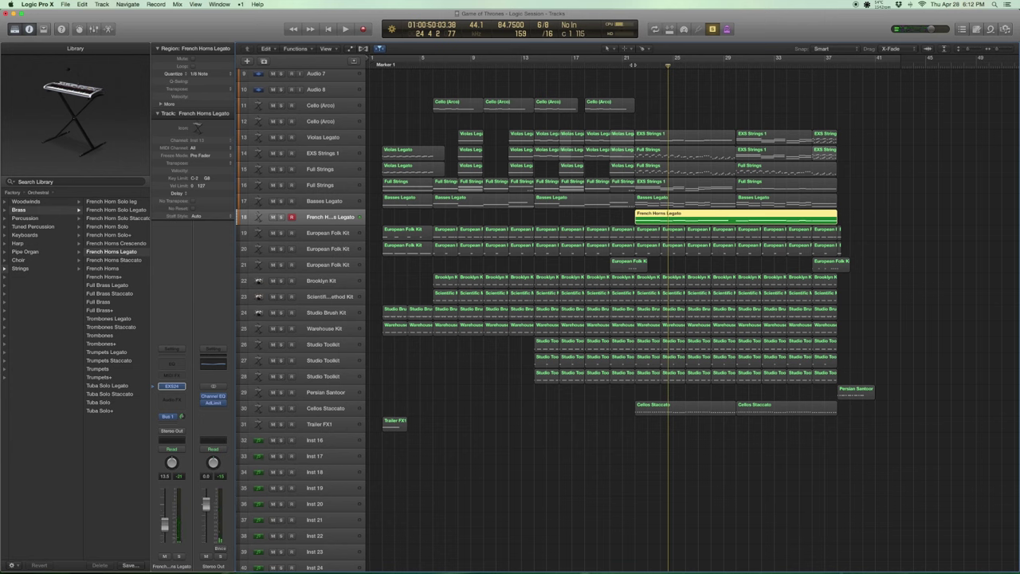
pyautogui.press('shift+super+a')
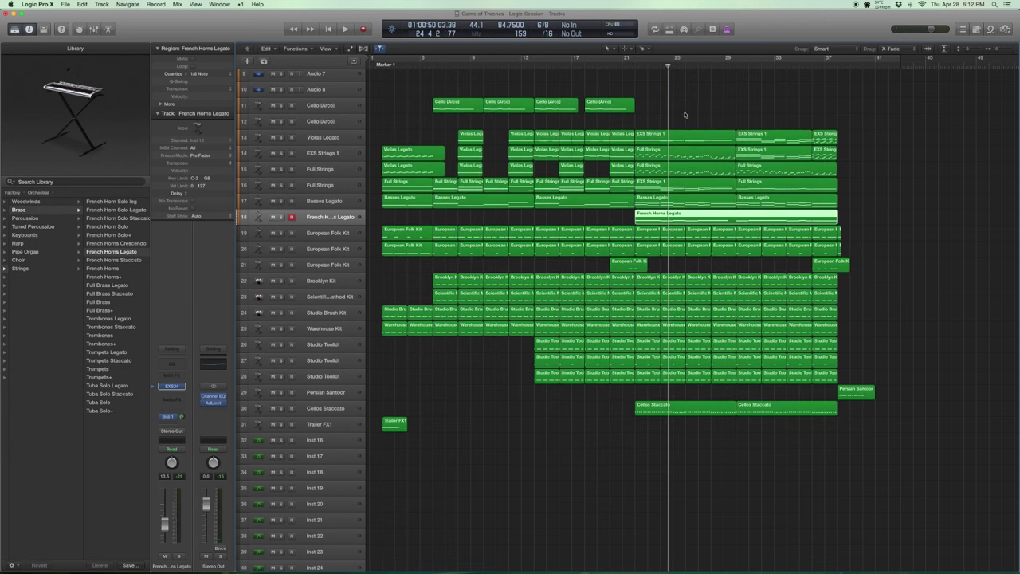
# - Solo and play the 13 string regions from bar 25, then add both Cellos Staccato regions and replay
pyautogui.moveTo(850, 216); pyautogui.dragTo(652, 141)
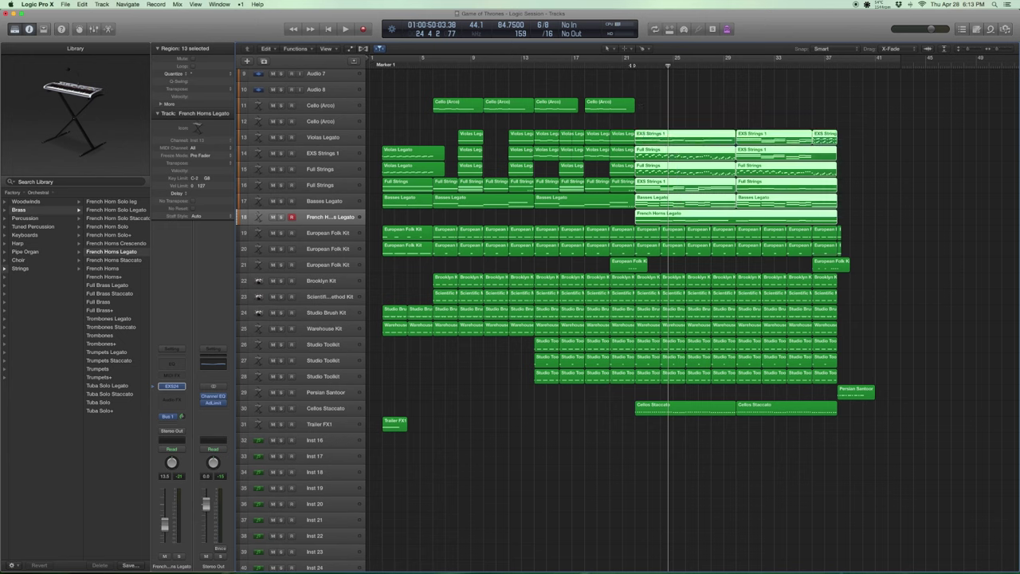
pyautogui.hotkey('ctrl', 's')
pyautogui.hotkey('shift', 'space')
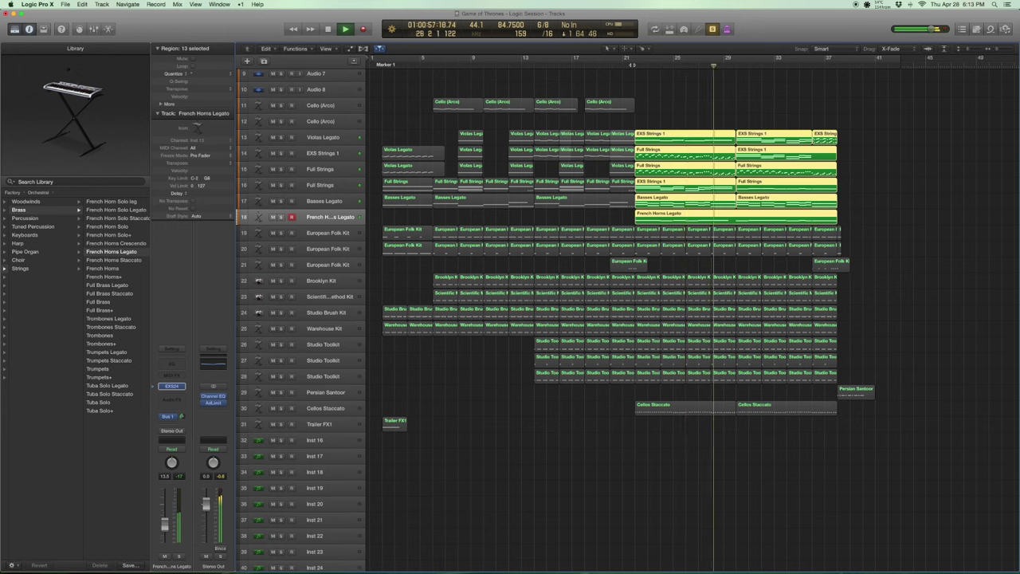
pyautogui.press('space')
pyautogui.moveTo(770, 449); pyautogui.dragTo(673, 409)
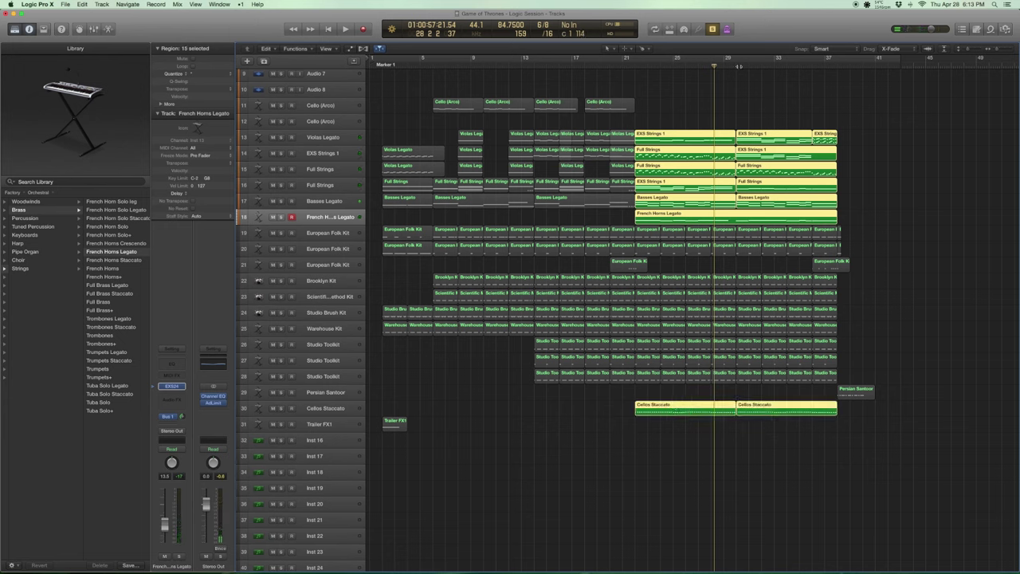
pyautogui.press('space')
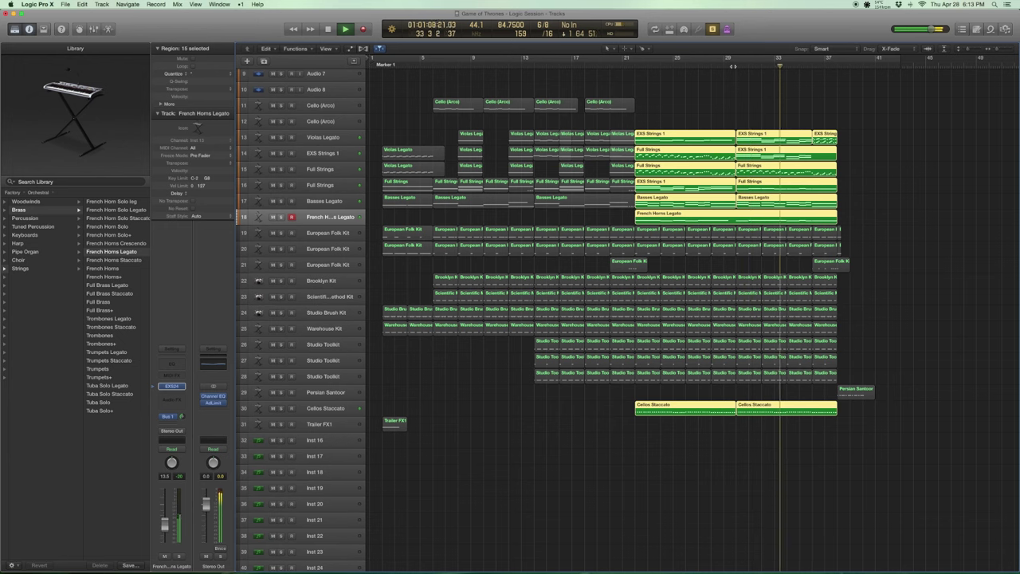
pyautogui.press('space')
pyautogui.press('super+a')
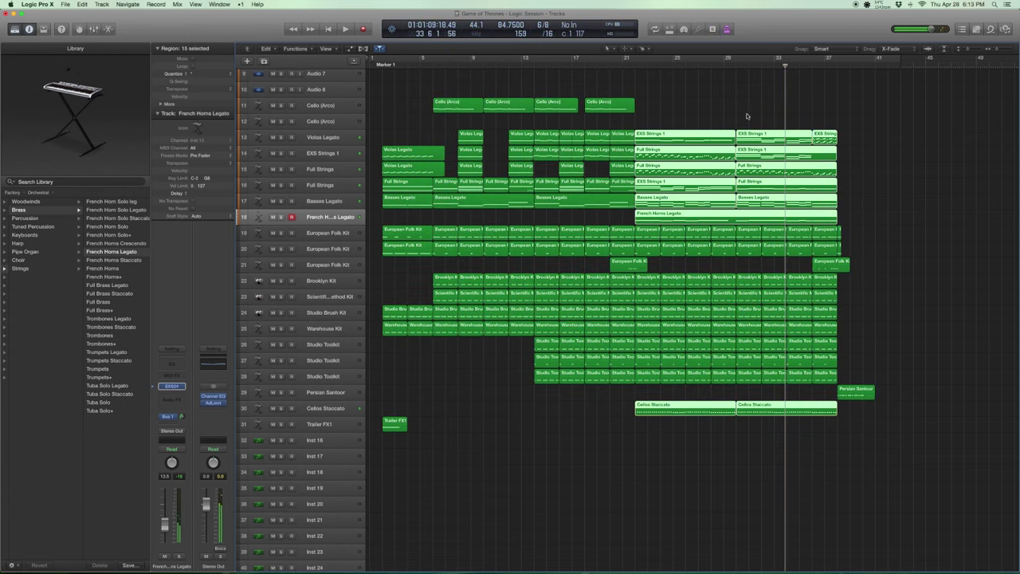
pyautogui.moveTo(747, 117); pyautogui.dragTo(752, 158)
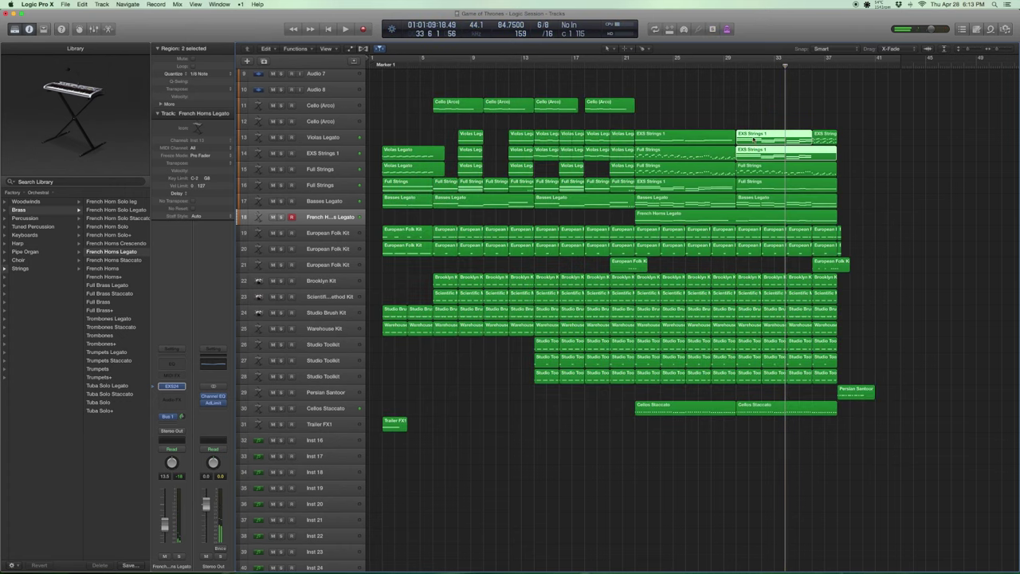
pyautogui.press('e')
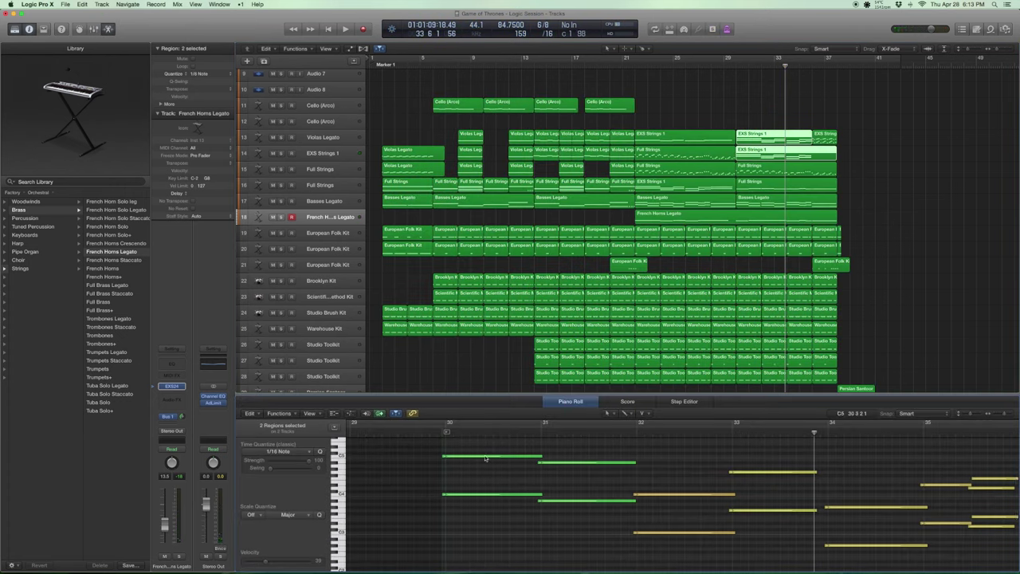
pyautogui.click(486, 457)
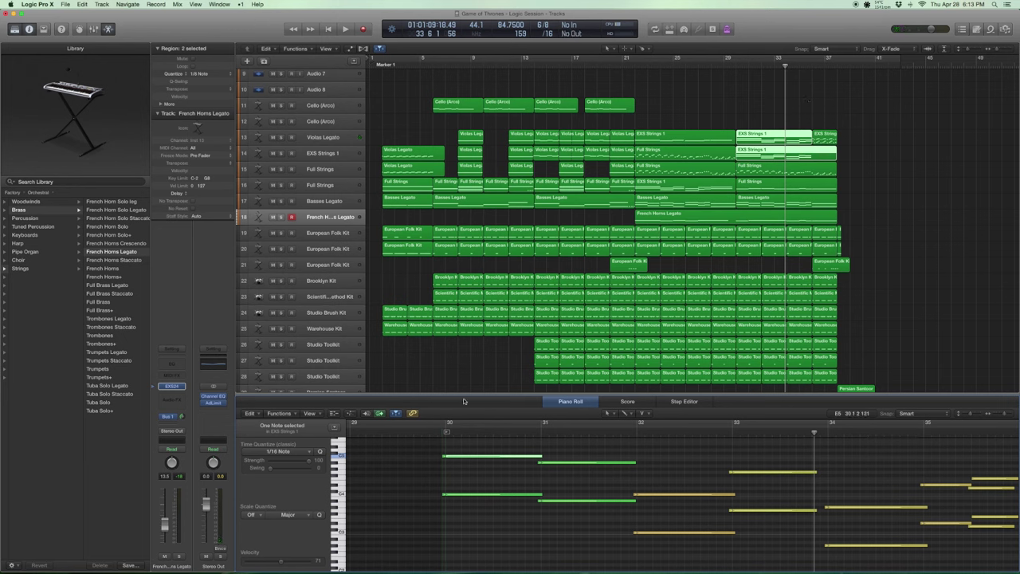
pyautogui.press('p')
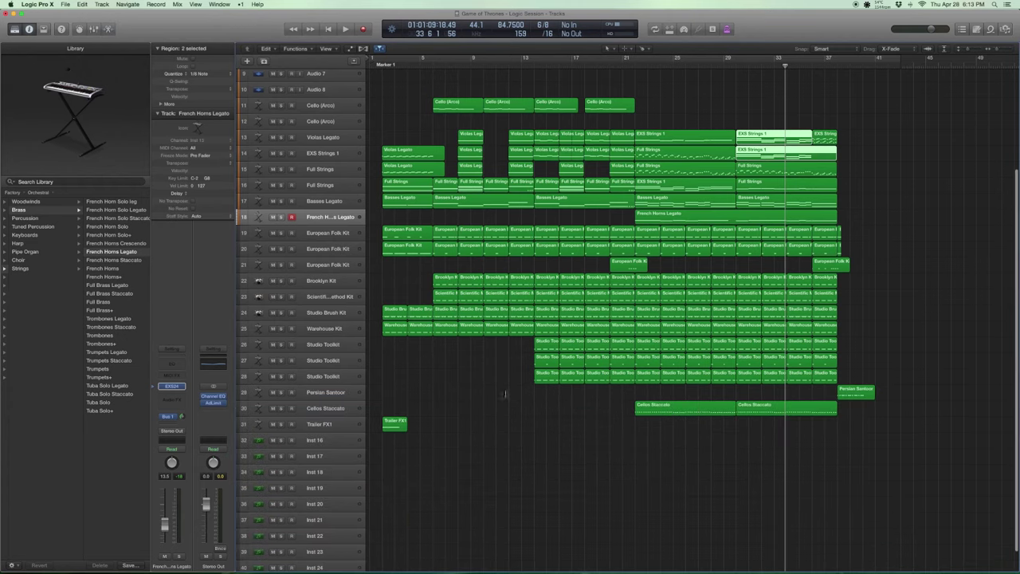
pyautogui.click(744, 101)
pyautogui.hotkey('ctrl', 's')
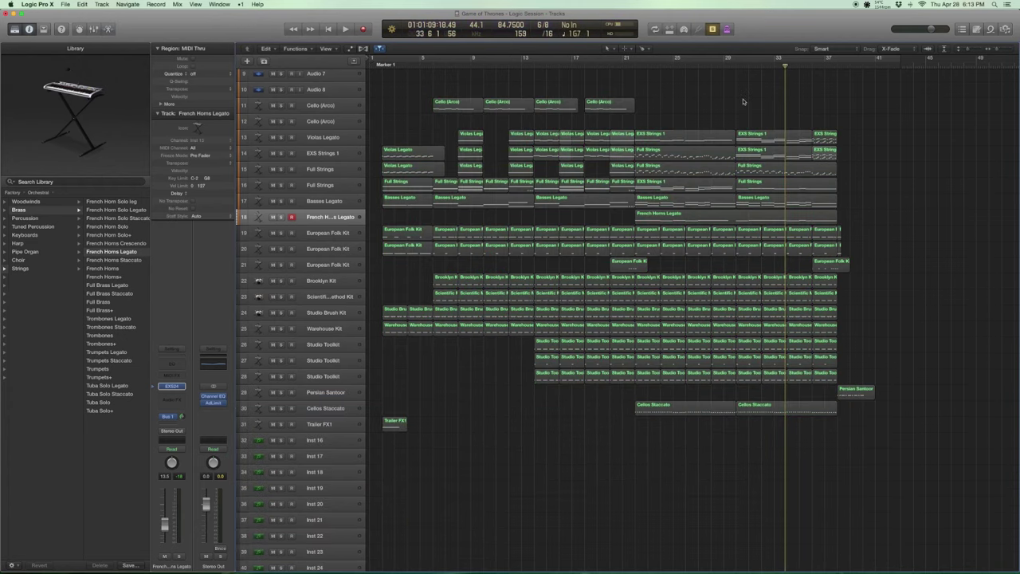
pyautogui.hotkey('ctrl', 's')
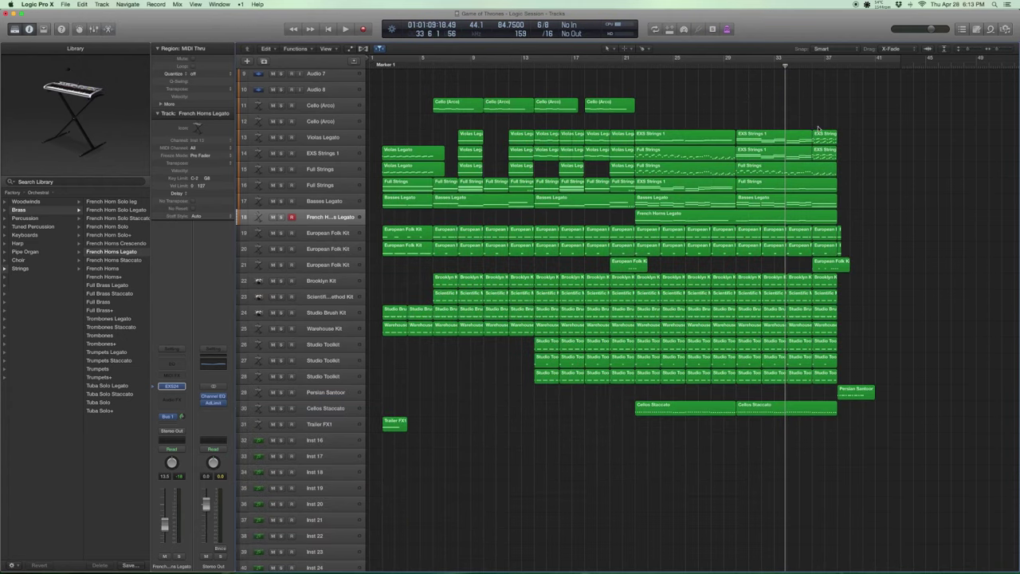
pyautogui.moveTo(871, 152); pyautogui.dragTo(825, 137)
pyautogui.click(861, 134)
pyautogui.moveTo(883, 220); pyautogui.dragTo(692, 100)
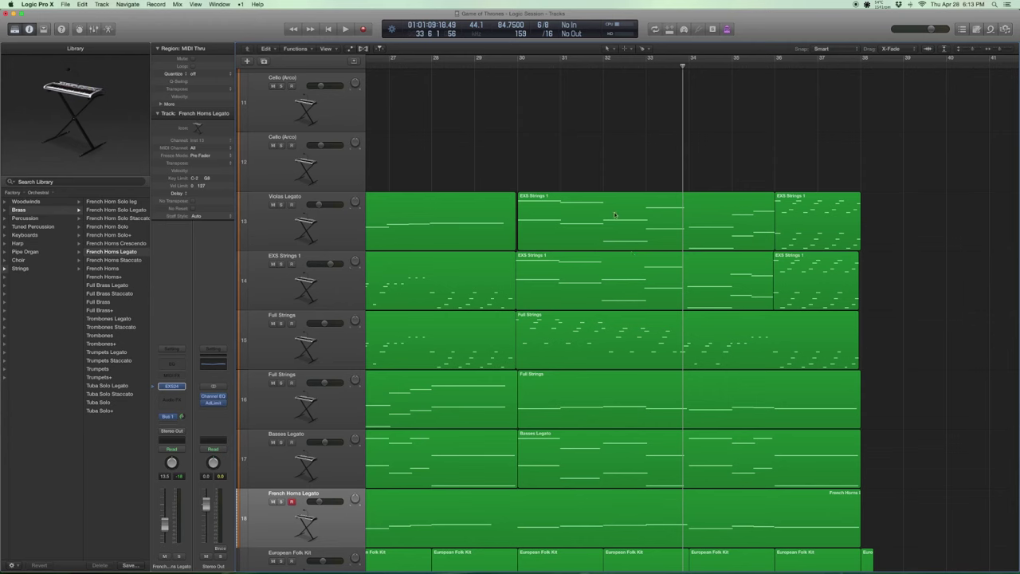
pyautogui.press('z')
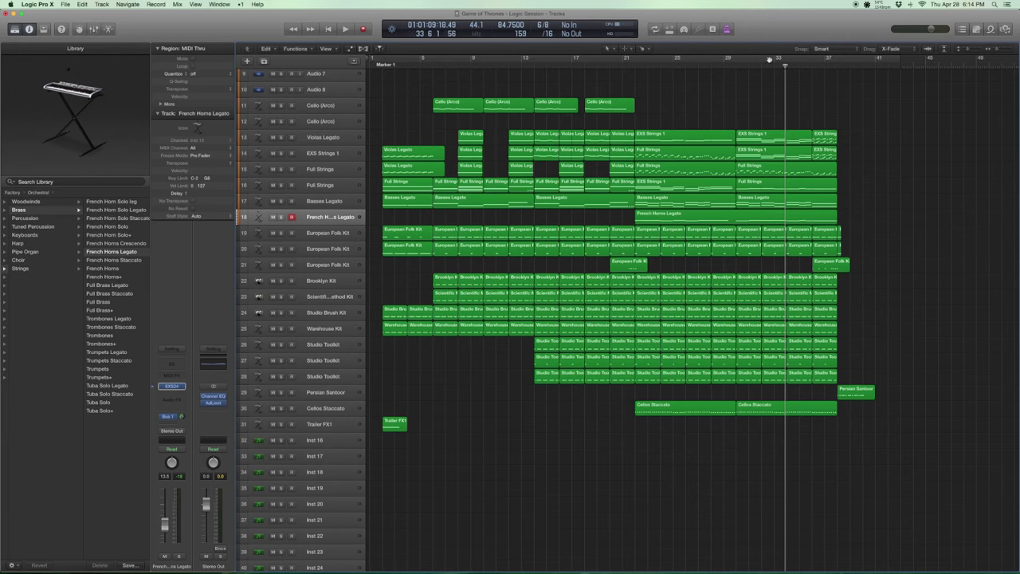
# - Play the ending through to bar 40, then zoom in on the string regions around bars 34–40
pyautogui.press('space')
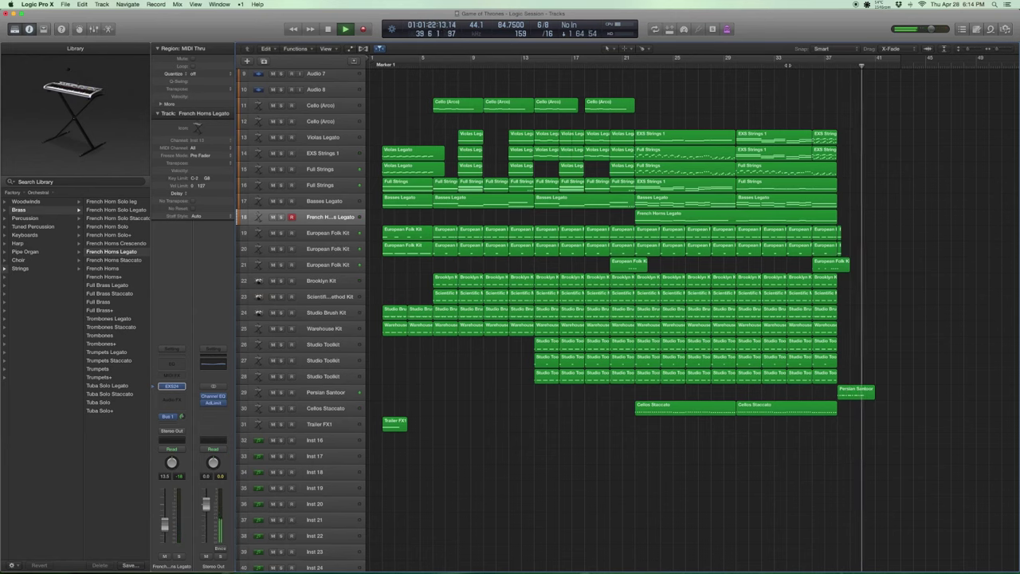
pyautogui.press('space')
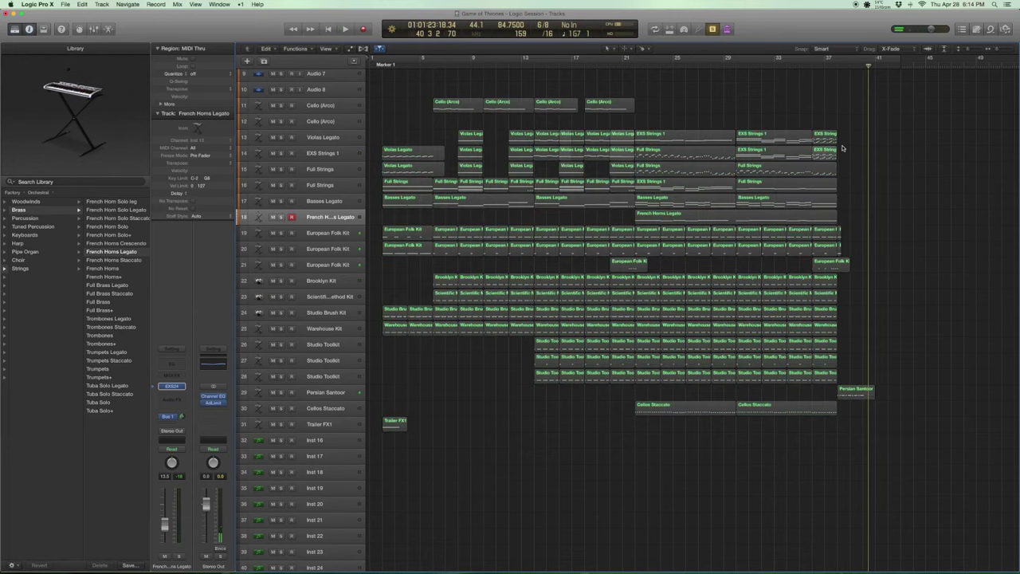
pyautogui.moveTo(873, 184); pyautogui.dragTo(781, 115)
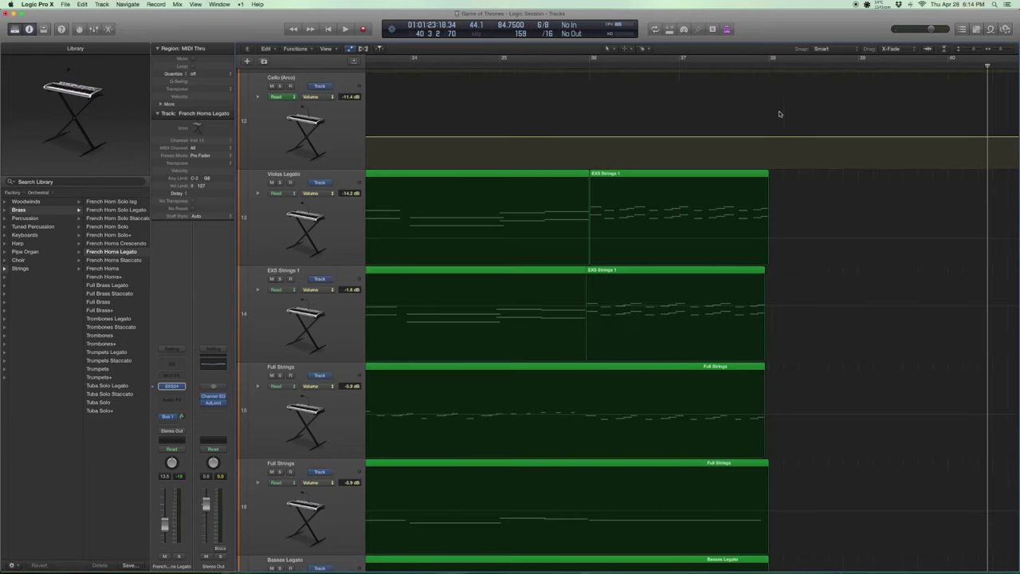
# - Open the EXS Strings 1 region in the Piano Roll and compare it with track 14's EXS Strings 1 notes
pyautogui.press('z')
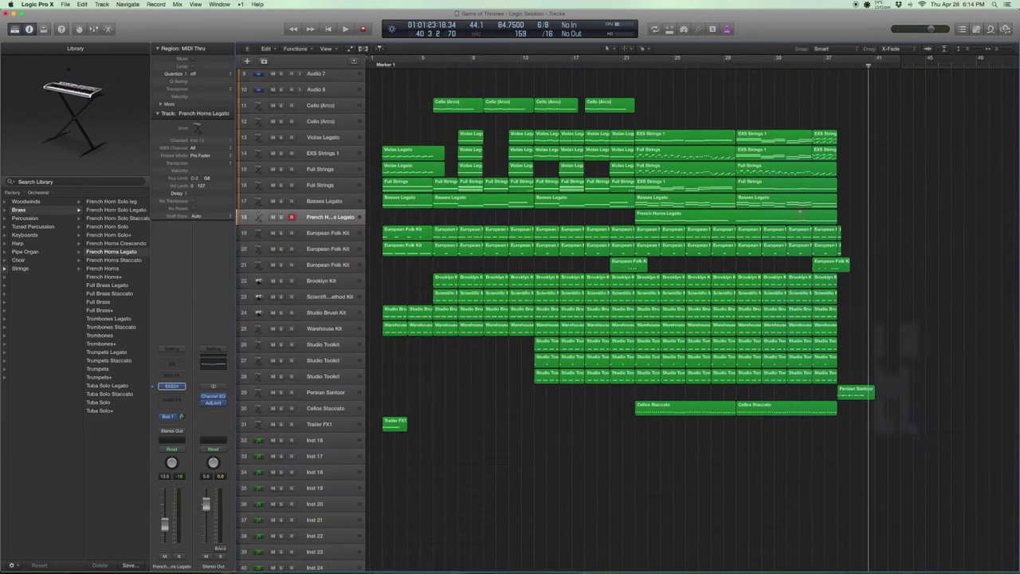
pyautogui.press('z')
pyautogui.press('super+Down')
pyautogui.press('super+Down')
pyautogui.press('super+Down')
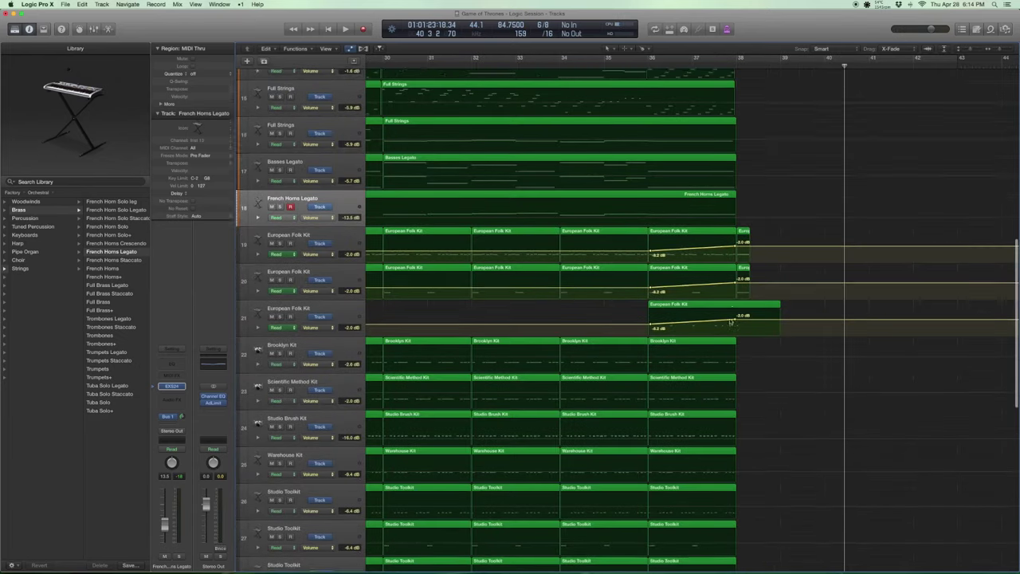
pyautogui.press('super+Up')
pyautogui.press('super+Up')
pyautogui.press('super+Up')
pyautogui.press('super+Up')
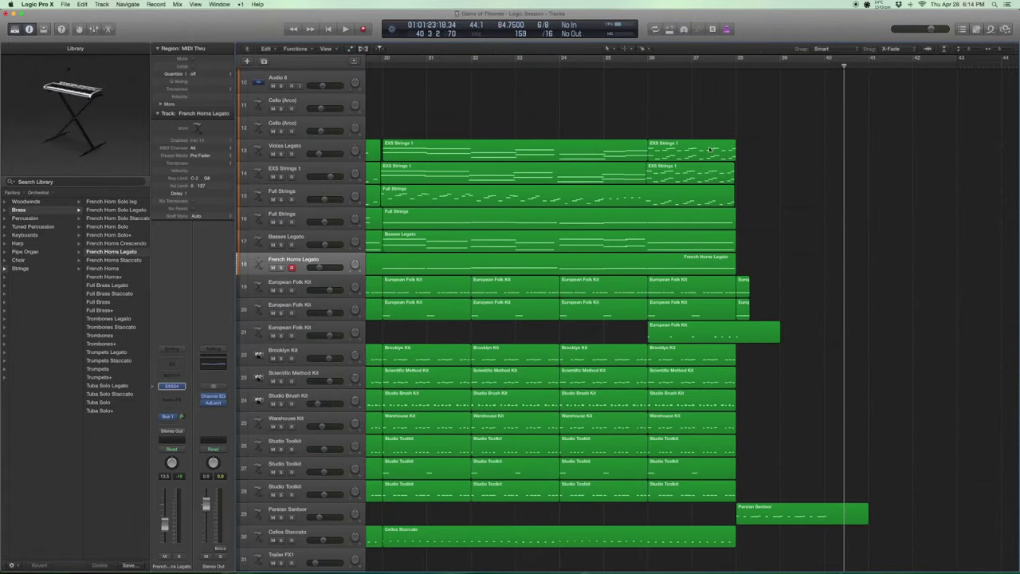
pyautogui.doubleClick(710, 149)
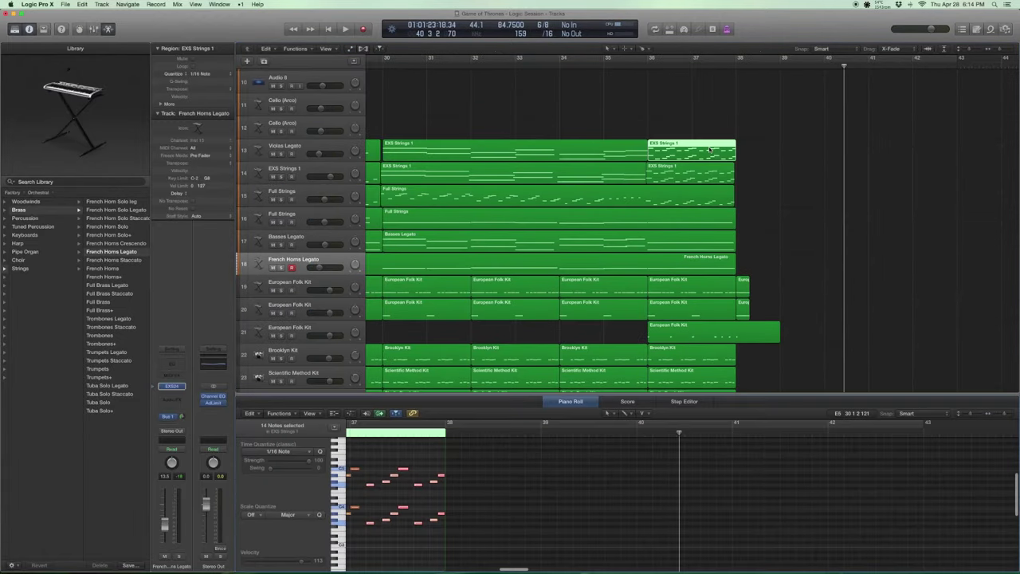
pyautogui.hscroll(-2, 510, 487)
pyautogui.click(506, 483)
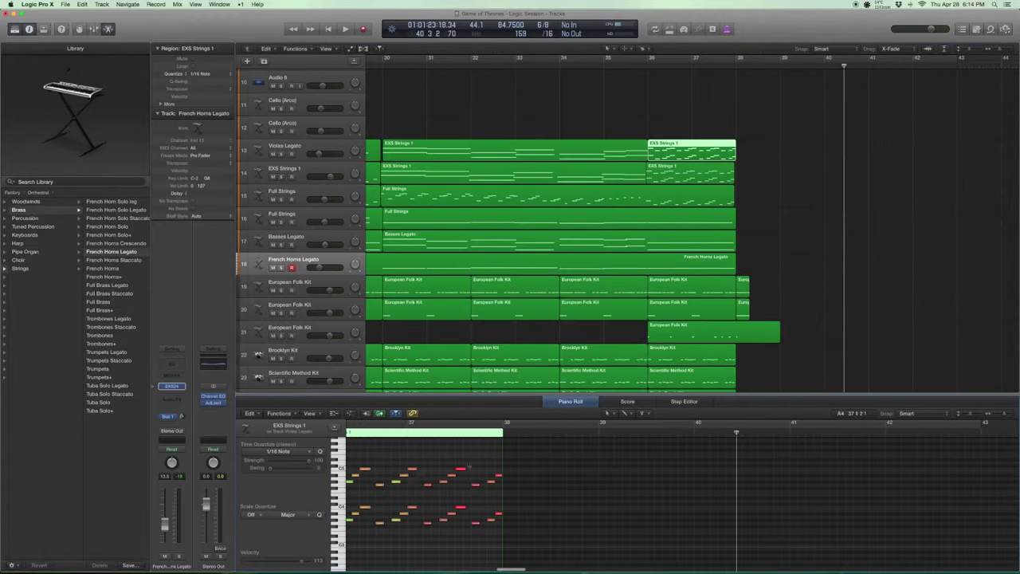
pyautogui.click(715, 174)
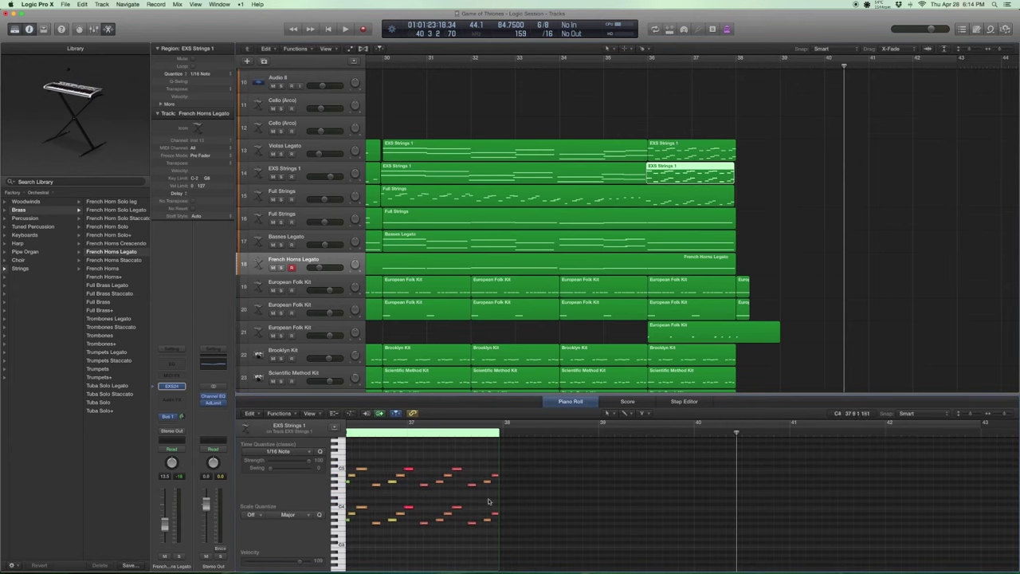
pyautogui.scroll(-1, 511, 393)
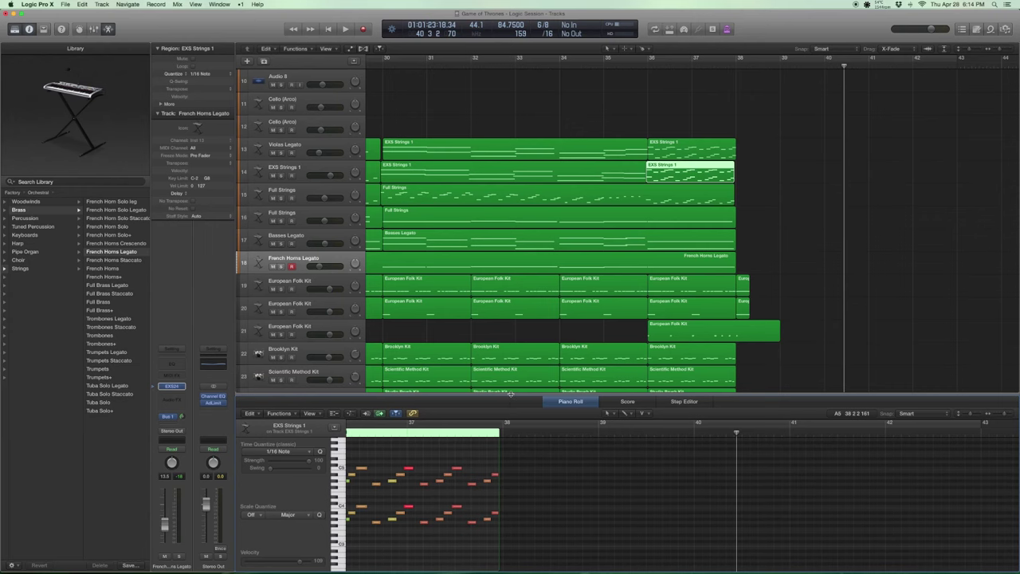
# - Close the note editor and zoom back out to the whole arrangement
pyautogui.press('p')
pyautogui.press('z')
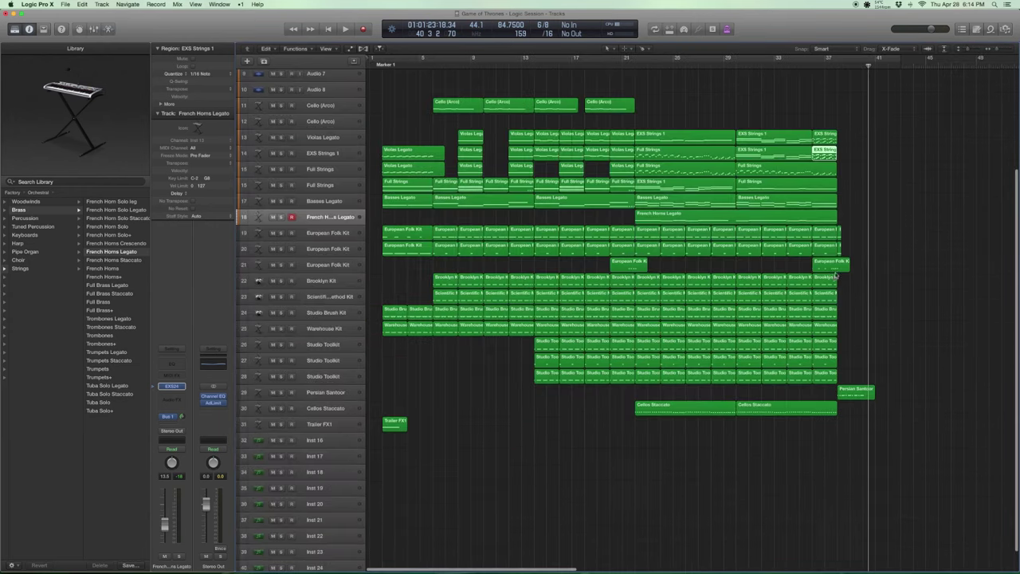
pyautogui.click(409, 110)
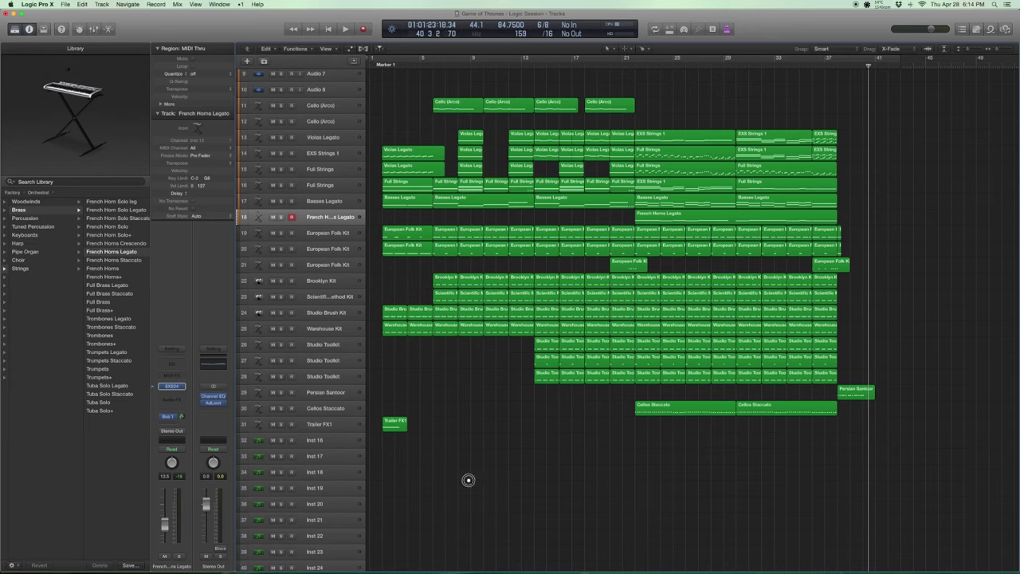
pyautogui.moveTo(467, 480); pyautogui.dragTo(409, 338)
pyautogui.keyDown('ctrl'); pyautogui.keyDown('alt'); pyautogui.click(414, 285); pyautogui.keyUp('alt'); pyautogui.keyUp('ctrl')
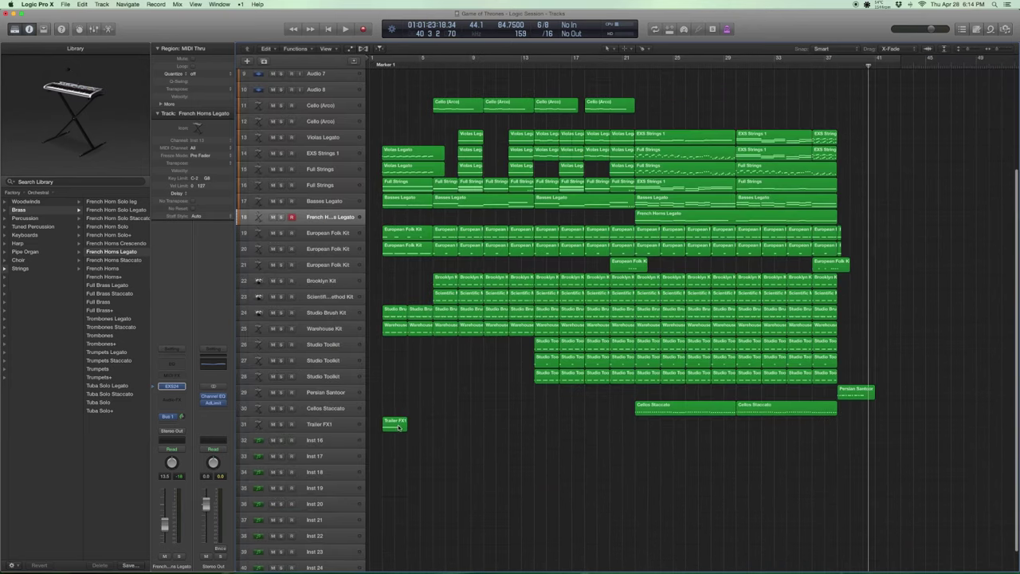
# - Select the Trailer FX1 region and track so the Library shows its FX patch
pyautogui.click(396, 425)
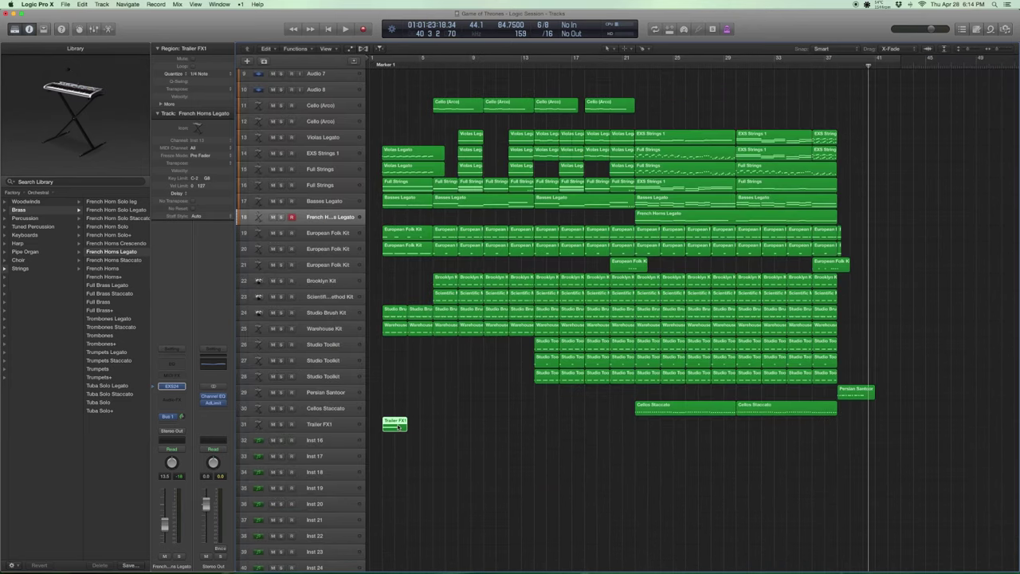
pyautogui.click(343, 427)
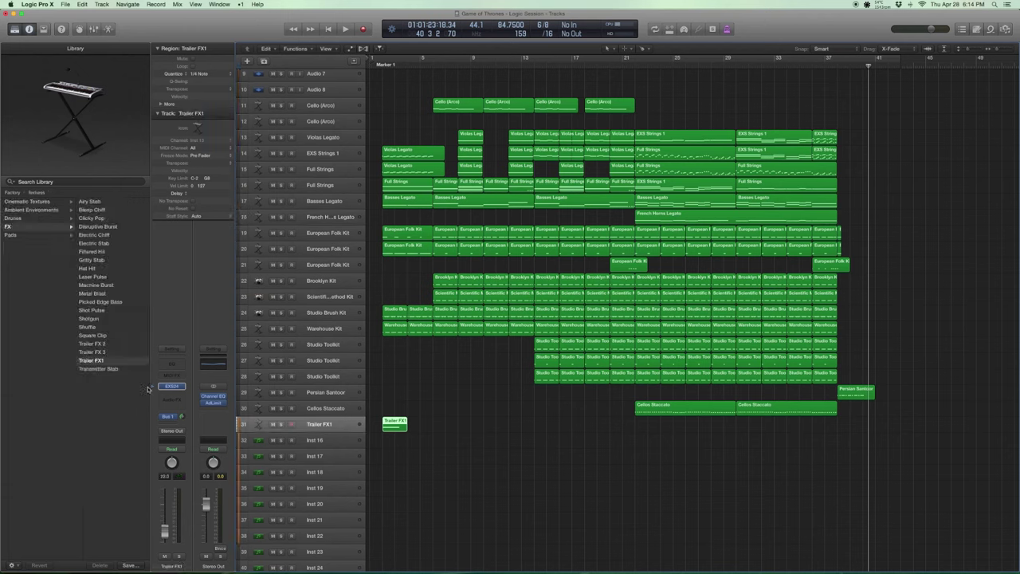
pyautogui.hscroll(-5, 21, 211)
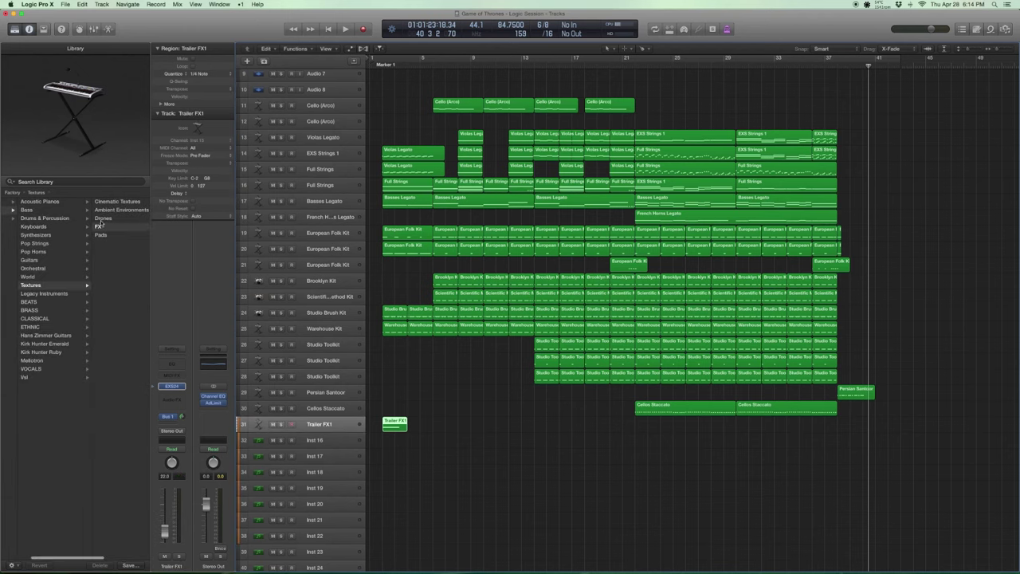
pyautogui.hscroll(3, 101, 224)
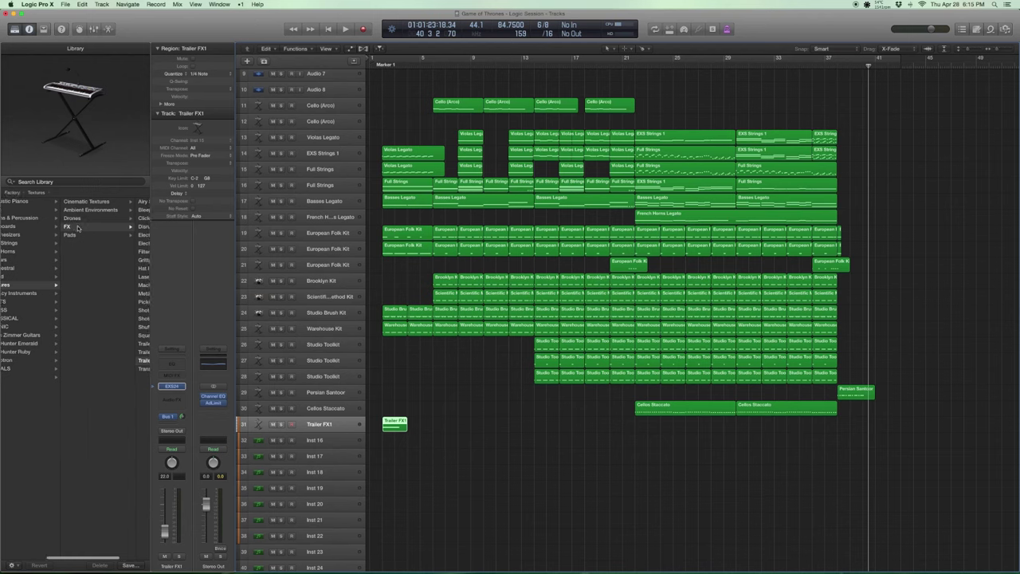
pyautogui.hscroll(2, 78, 229)
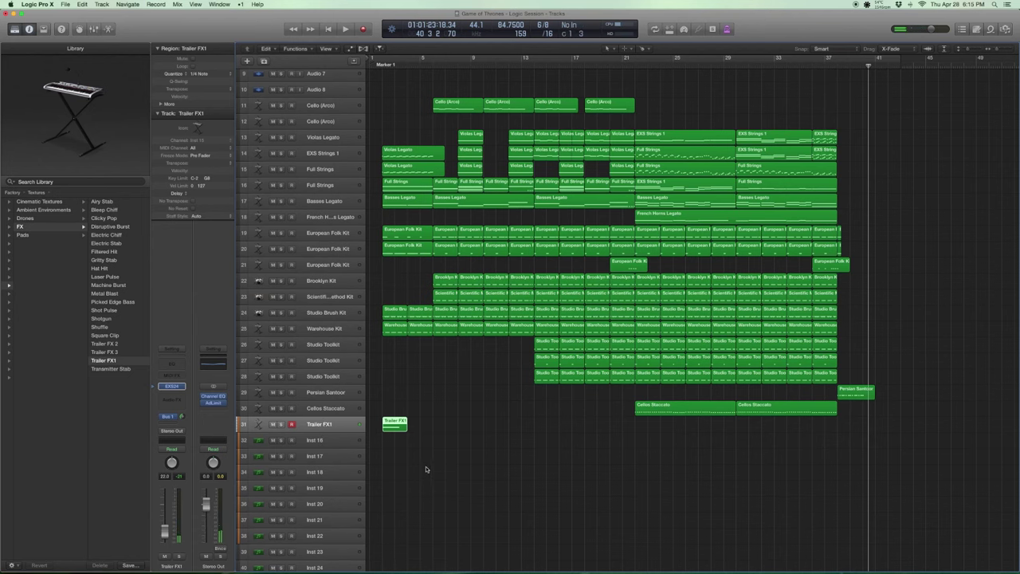
# - Solo the Trailer FX1 region and play its hit from the project start
pyautogui.hotkey('ctrl', 's')
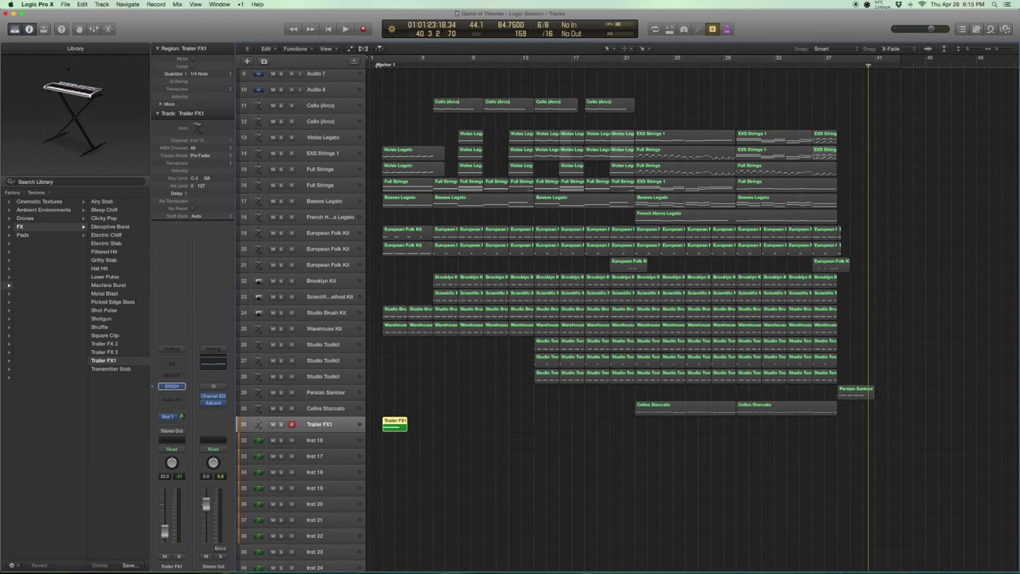
pyautogui.press('Return')
pyautogui.press('space')
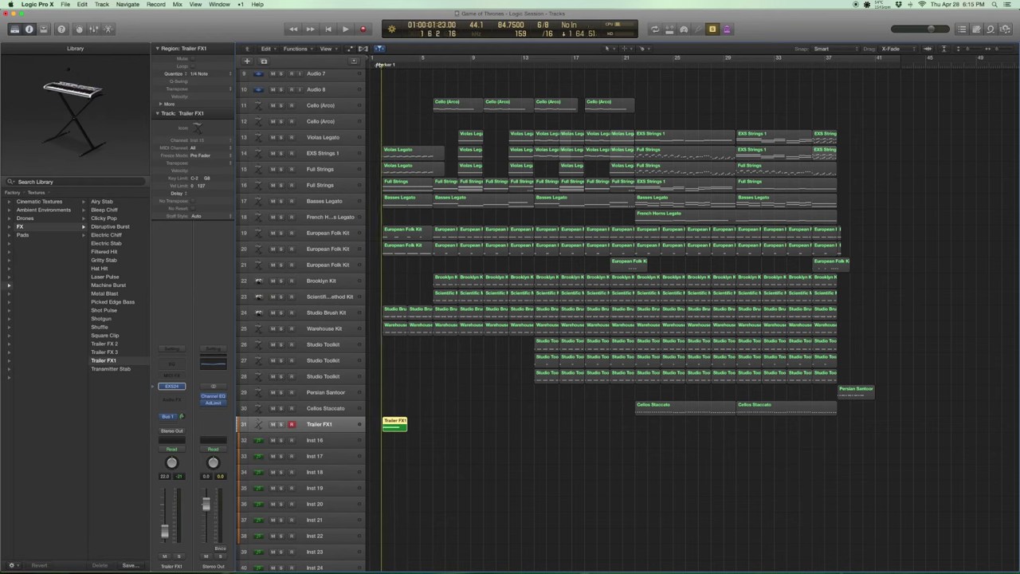
pyautogui.press('space')
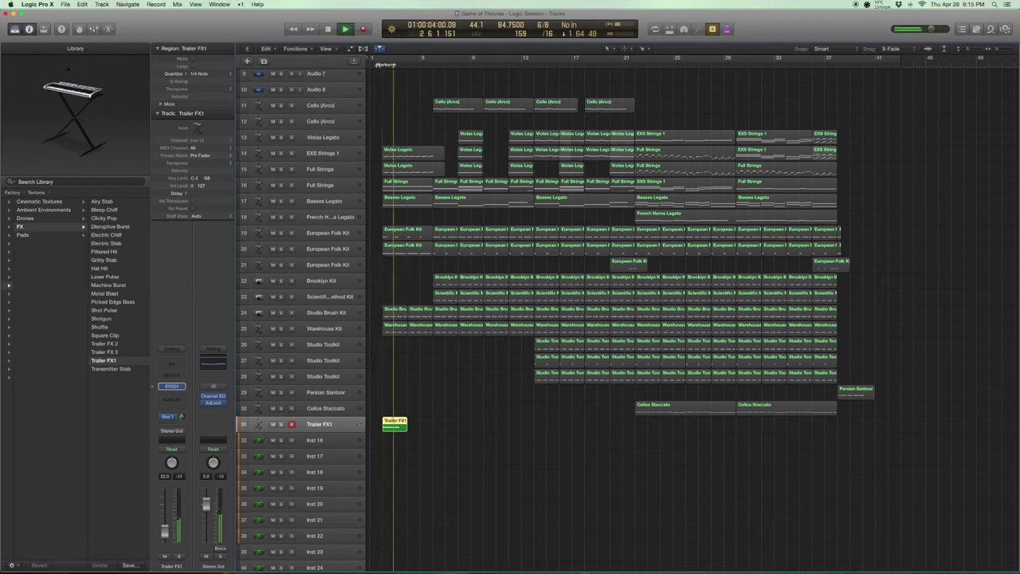
pyautogui.press('space')
# - Unsolo and play the intro from bar 1 with every track, then stop
pyautogui.press('super+a')
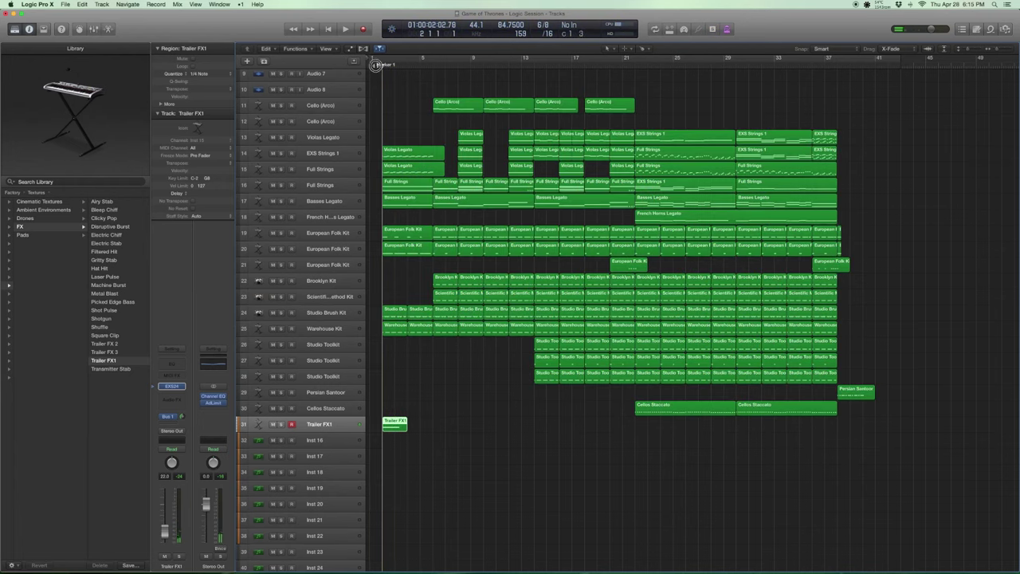
pyautogui.press(',')
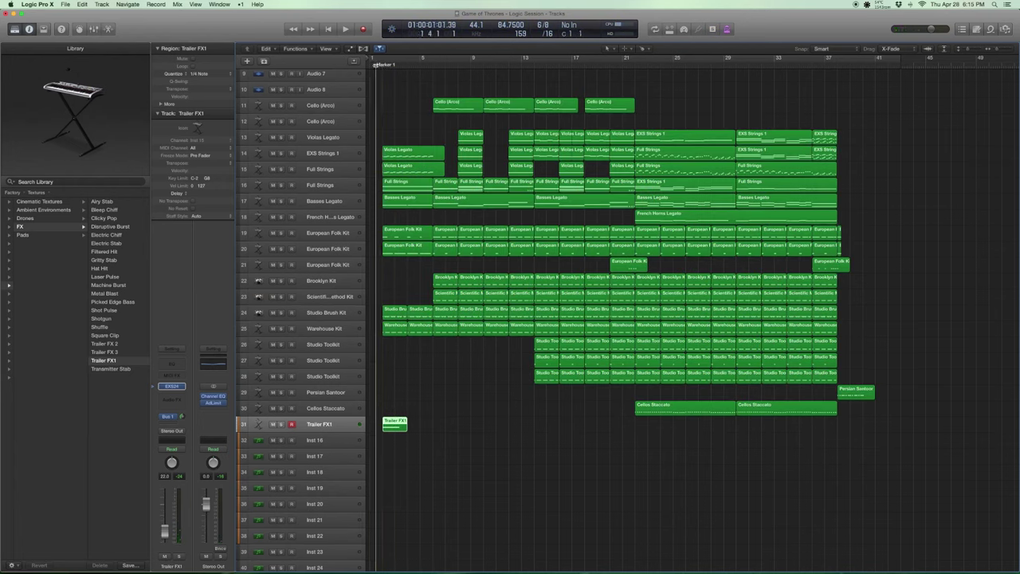
pyautogui.press('space')
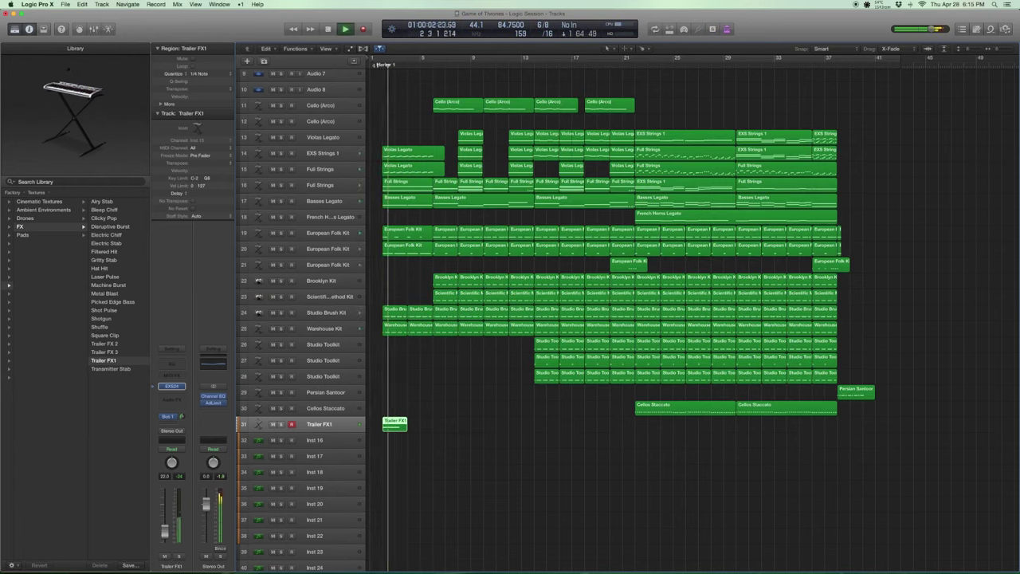
pyautogui.press('space')
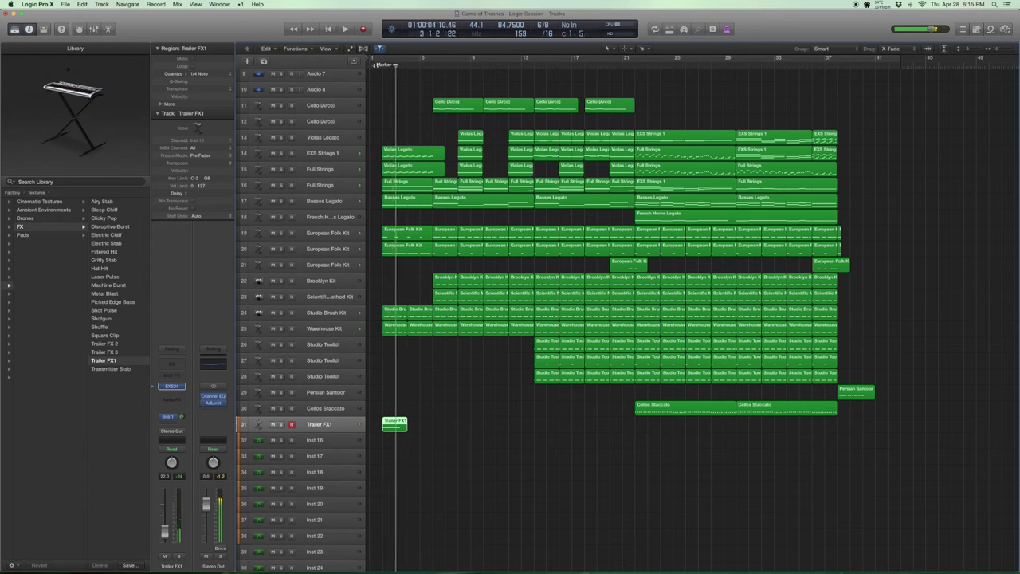